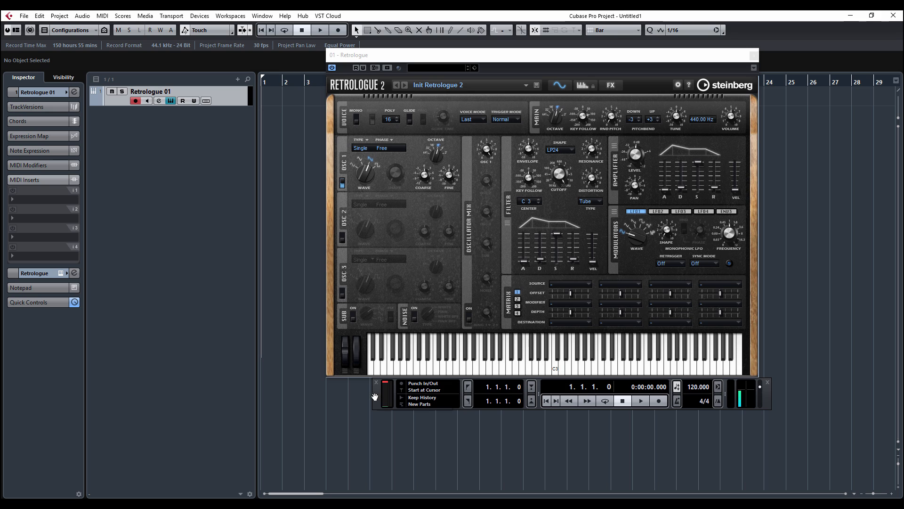
# Step: Move the transport panel clear of the synth window and look through the arpeggiator and effects pages, returning to the synth page
pyautogui.moveTo(381, 394); pyautogui.dragTo(411, 449)
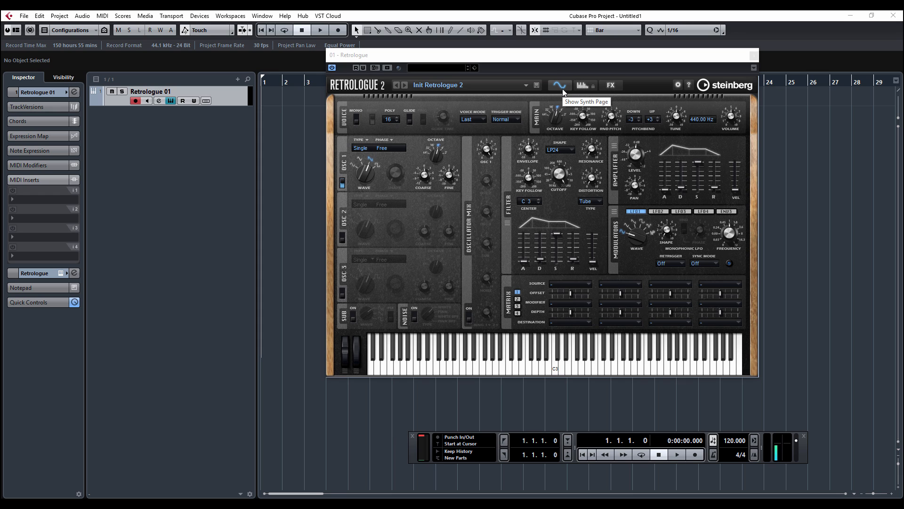
pyautogui.click(583, 87)
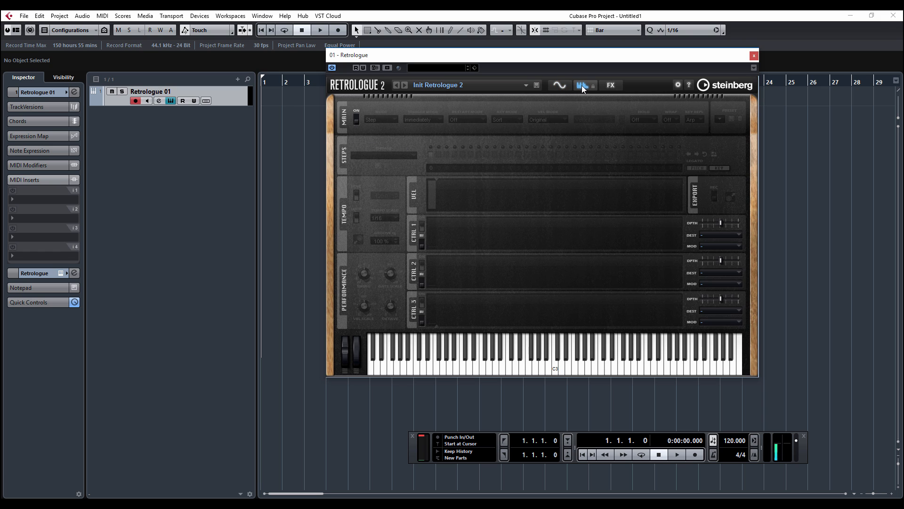
pyautogui.click(612, 86)
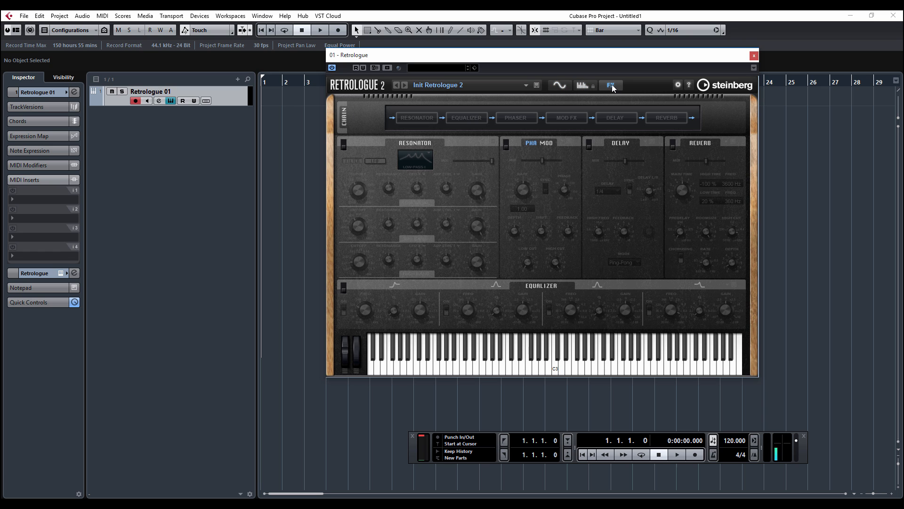
pyautogui.click(560, 87)
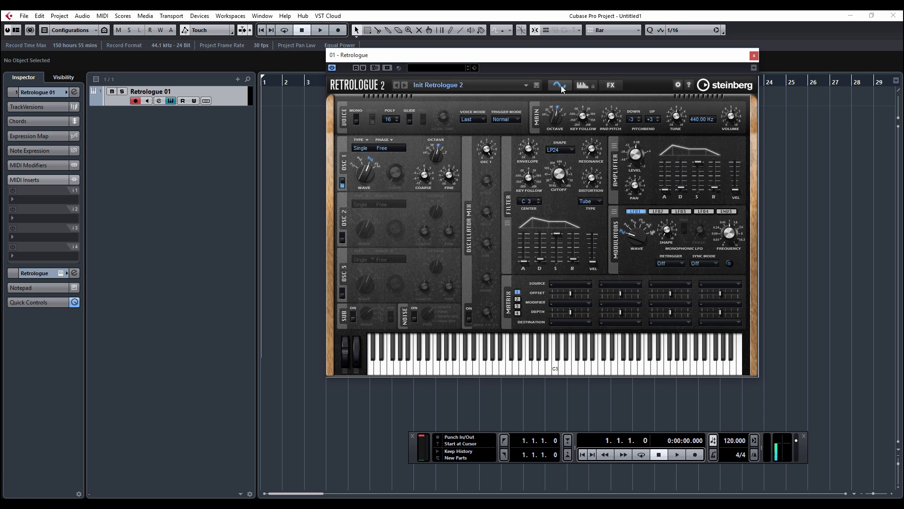
pyautogui.click(603, 84)
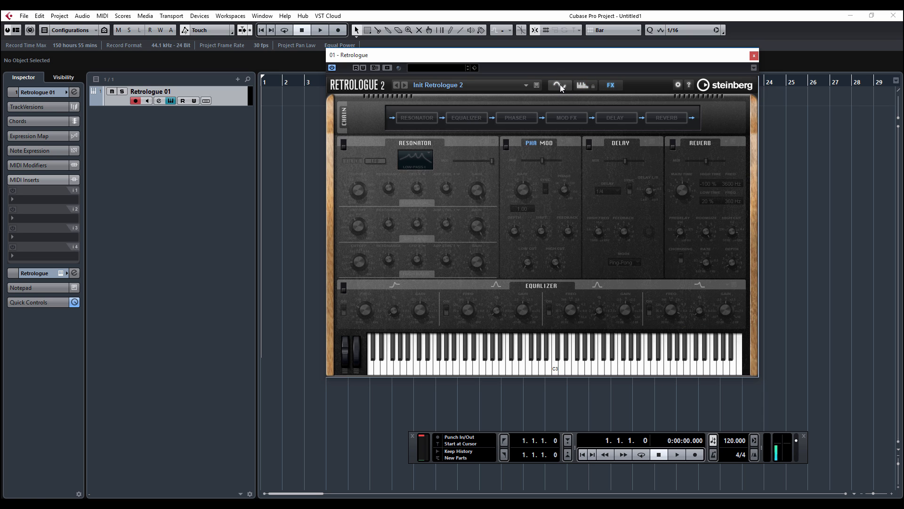
pyautogui.click(560, 87)
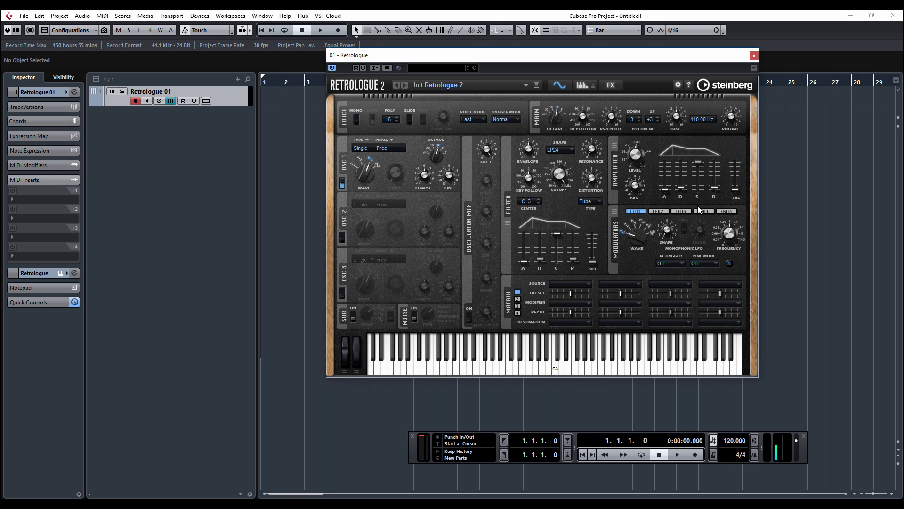
# Step: Look at the type and phase choices of oscillator 1 and turn its waveform to sine
pyautogui.click(369, 148)
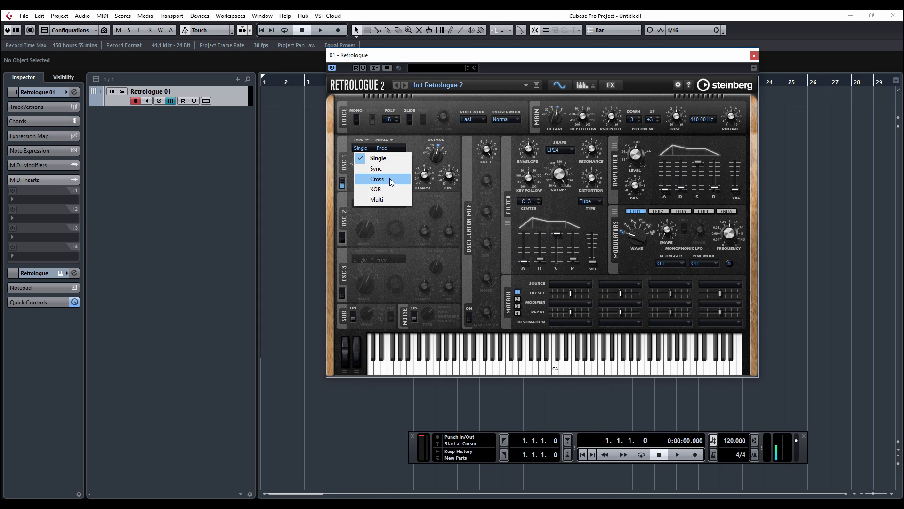
pyautogui.click(418, 144)
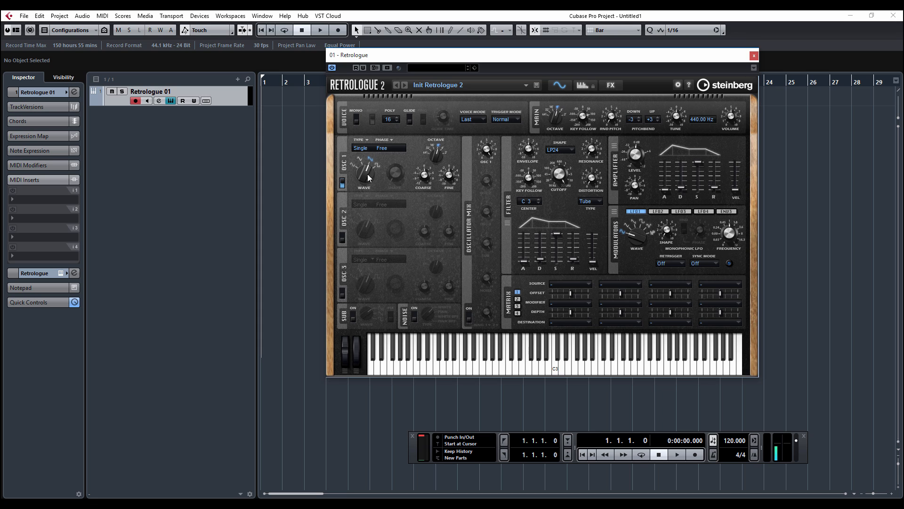
pyautogui.moveTo(367, 174); pyautogui.dragTo(374, 212)
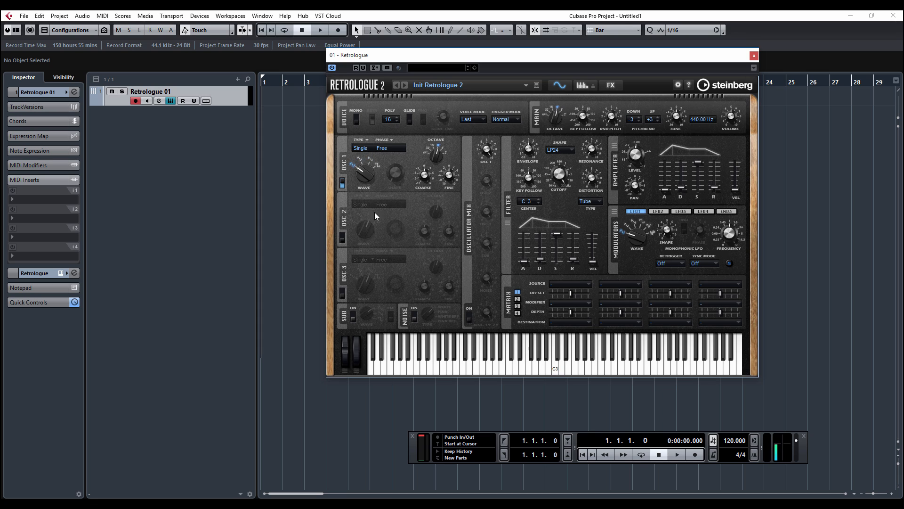
pyautogui.click(382, 148)
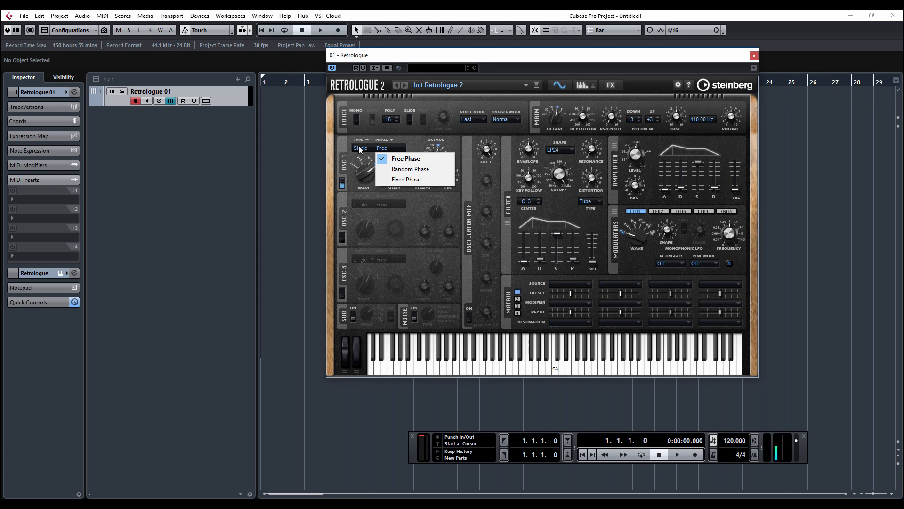
# Step: Try the Sync and Cross types on oscillator 1
pyautogui.click(359, 148)
pyautogui.click(359, 149)
pyautogui.click(374, 169)
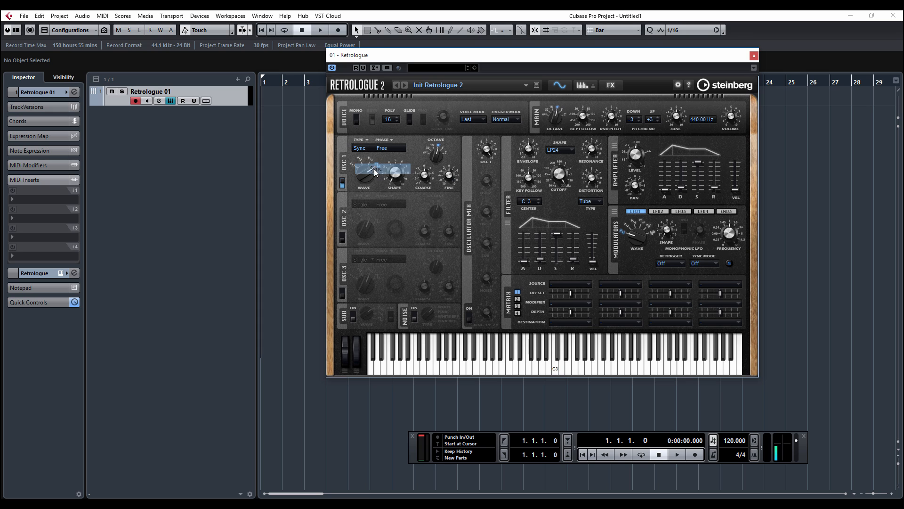
pyautogui.click(361, 148)
pyautogui.click(372, 175)
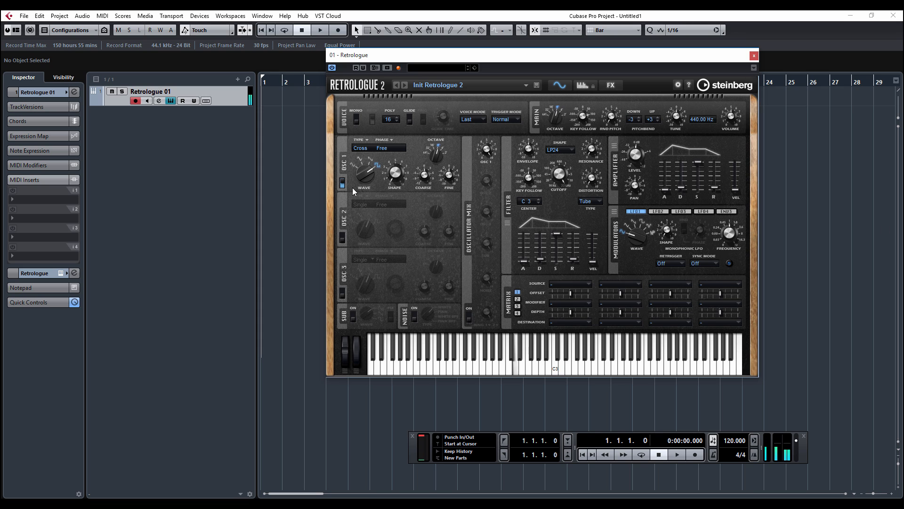
# Step: Switch oscillator 1 to the Single type and change its waveform
pyautogui.click(361, 149)
pyautogui.click(378, 159)
pyautogui.moveTo(376, 281); pyautogui.dragTo(380, 227)
# Step: Set oscillator 1 to the Sync type and adjust its wave shape to about 33.5%
pyautogui.click(360, 148)
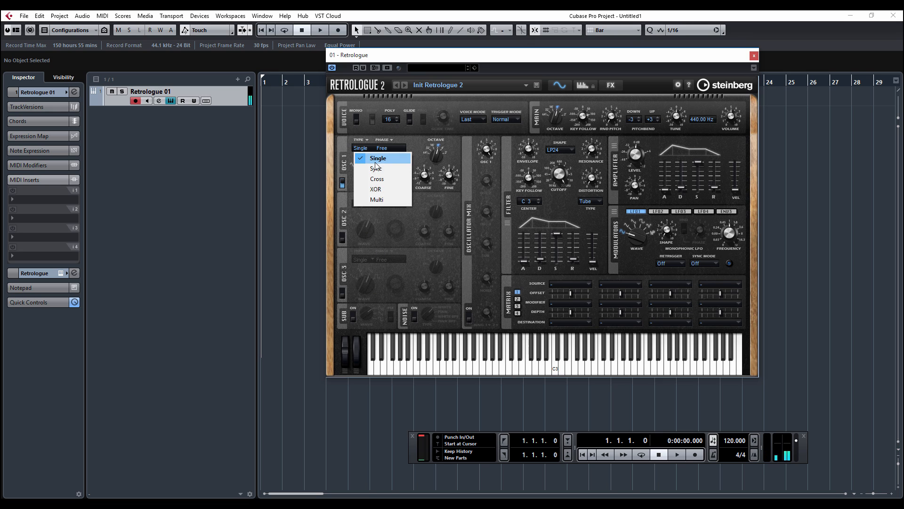
pyautogui.click(374, 167)
pyautogui.moveTo(387, 173); pyautogui.dragTo(406, 197)
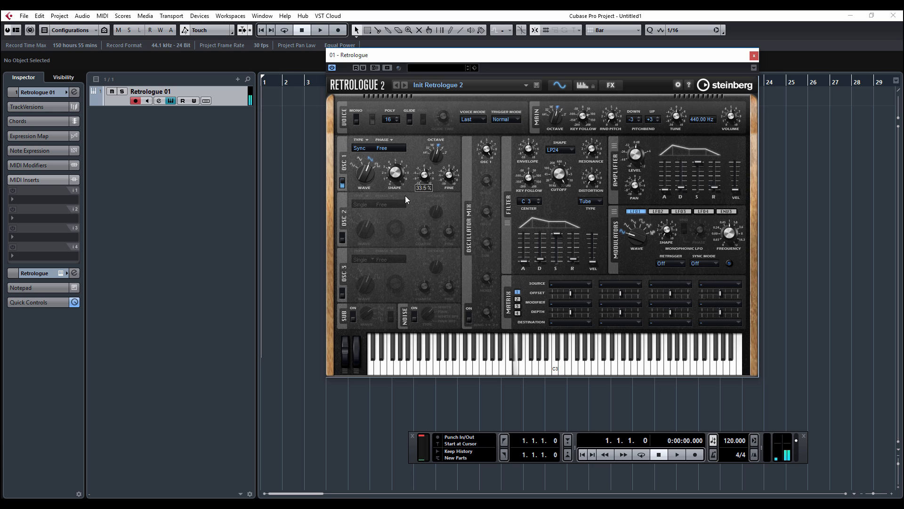
# Step: Try the Cross and XOR types on oscillator 1 while varying the wave shape, ending at about 33%
pyautogui.click(374, 149)
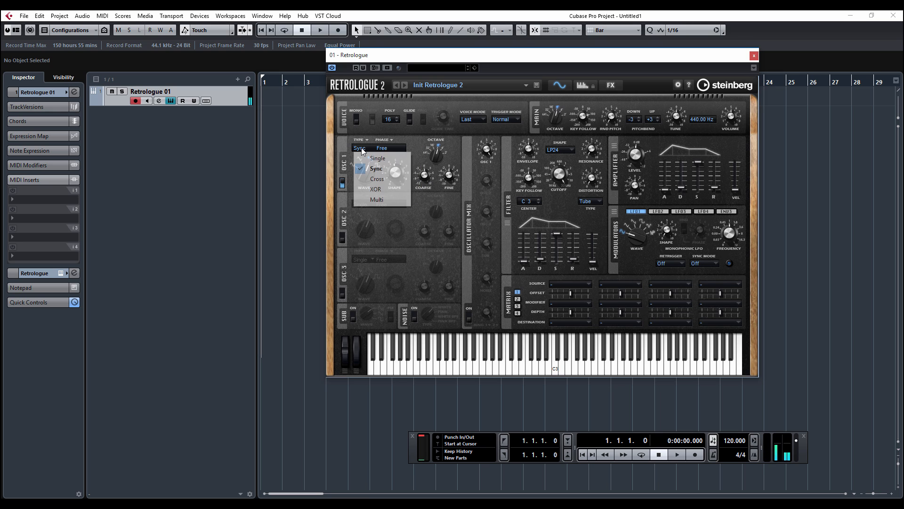
pyautogui.click(396, 176)
pyautogui.moveTo(397, 171)
pyautogui.mouseDown()
pyautogui.moveTo(391, 210)
pyautogui.moveTo(408, 172)
pyautogui.mouseUp()
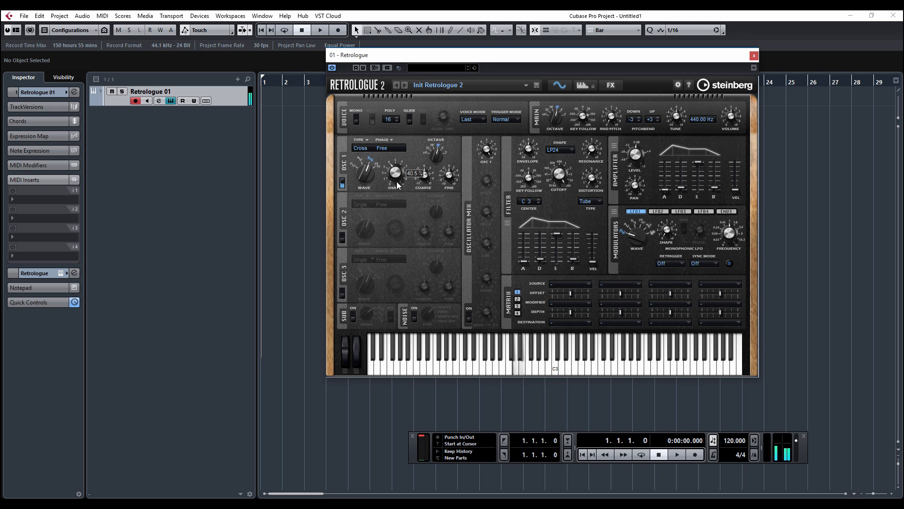
pyautogui.moveTo(396, 179); pyautogui.dragTo(393, 211)
pyautogui.click(364, 146)
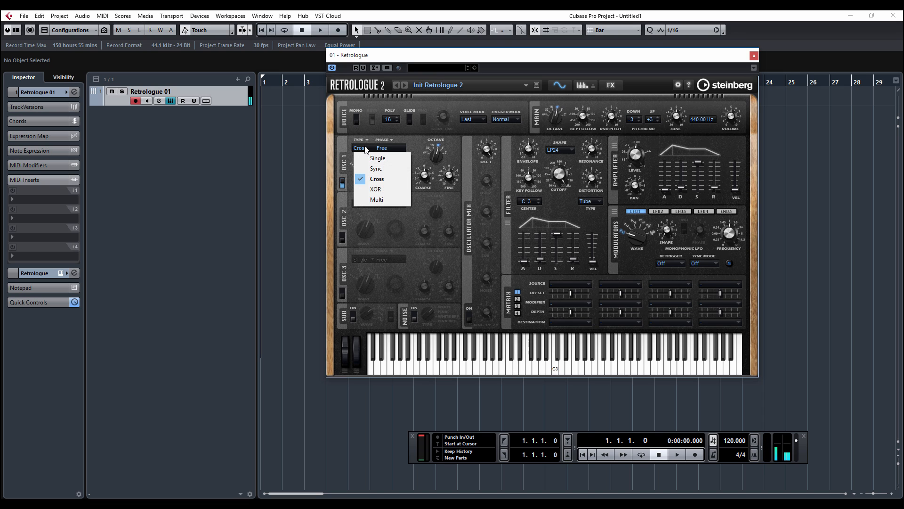
pyautogui.click(392, 188)
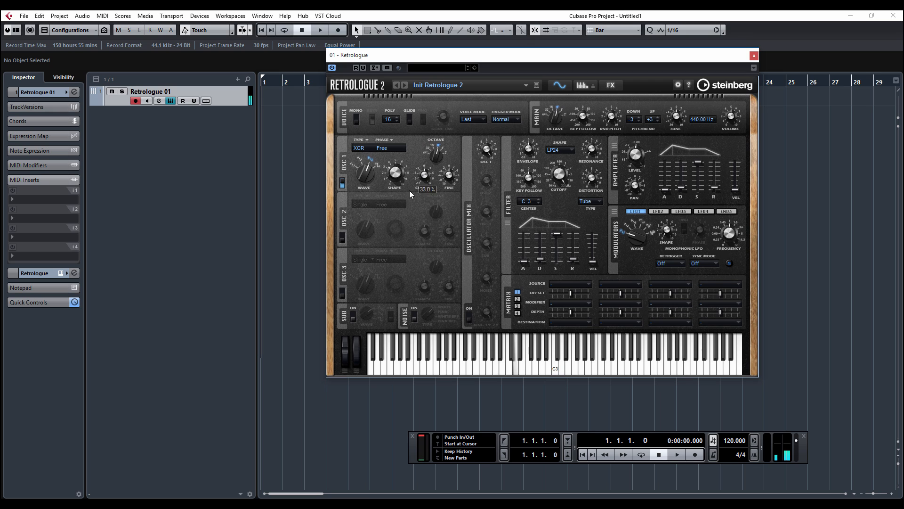
# Step: Set oscillator 1 to the Multi type and try 7 voices with varying detune, returning the voice count to 1
pyautogui.click(362, 147)
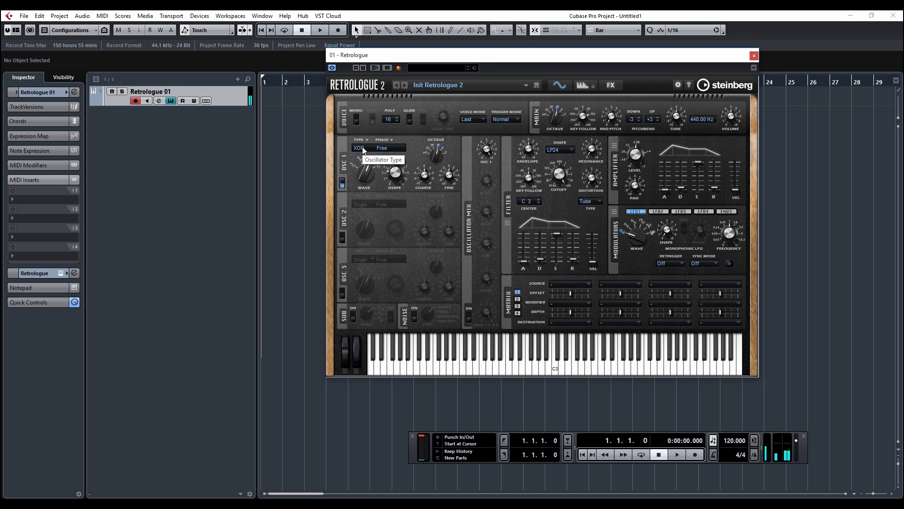
pyautogui.click(377, 200)
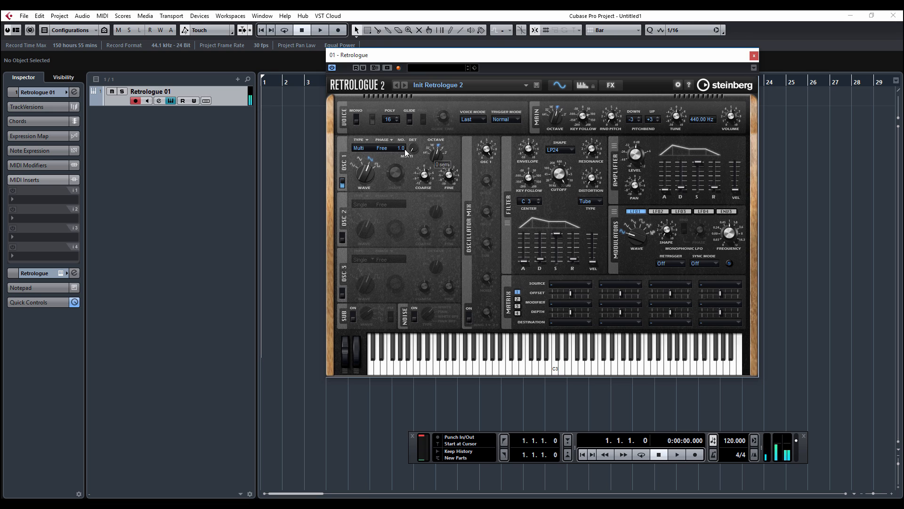
pyautogui.moveTo(400, 153); pyautogui.dragTo(404, 137)
pyautogui.moveTo(403, 89); pyautogui.dragTo(404, 64)
pyautogui.moveTo(414, 151)
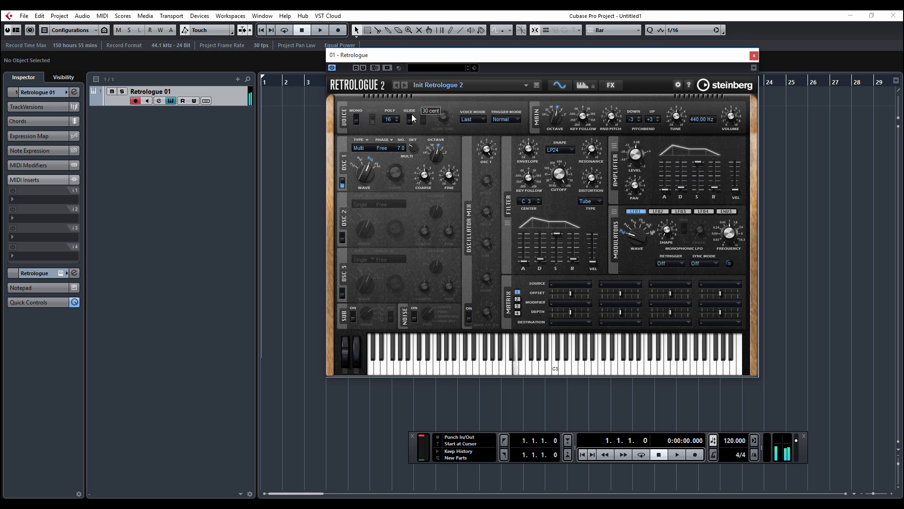
pyautogui.moveTo(412, 114); pyautogui.dragTo(409, 148)
pyautogui.moveTo(400, 150); pyautogui.dragTo(402, 182)
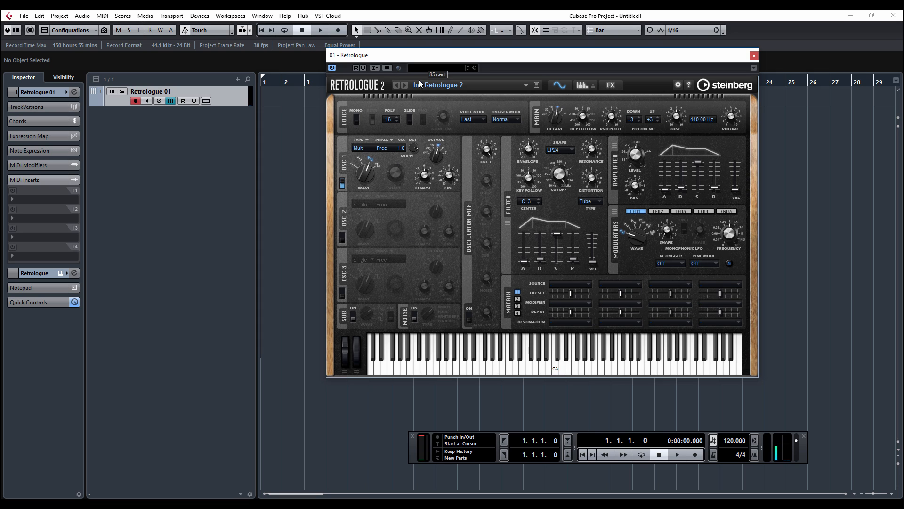
# Step: Set oscillator 1 to the Single type with Random Phase
pyautogui.click(360, 147)
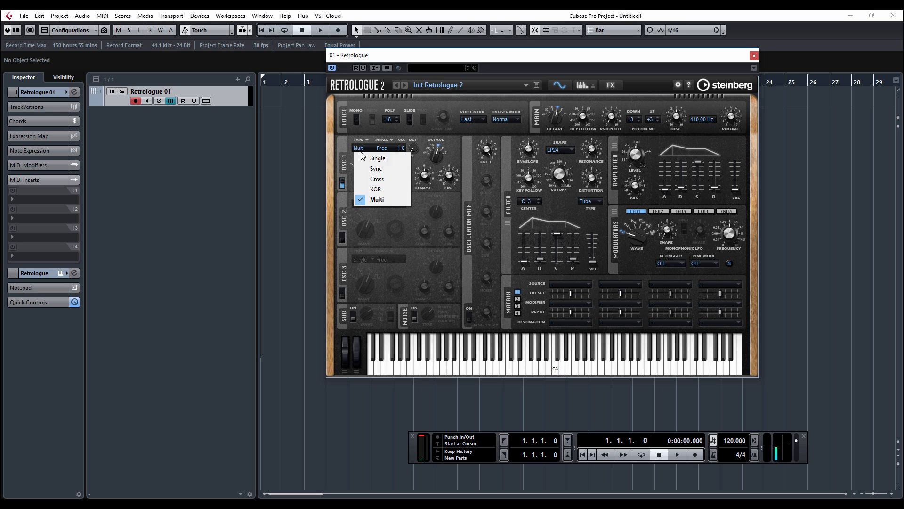
pyautogui.click(377, 154)
pyautogui.click(383, 148)
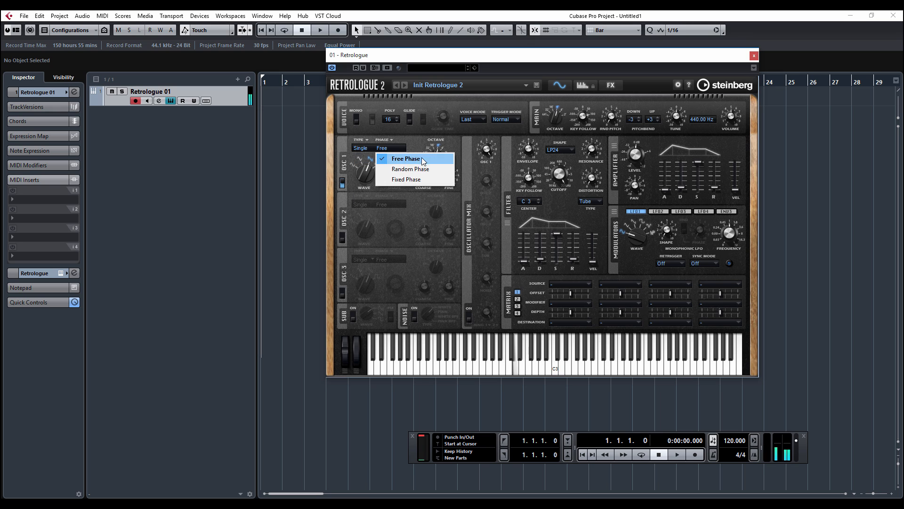
pyautogui.click(435, 168)
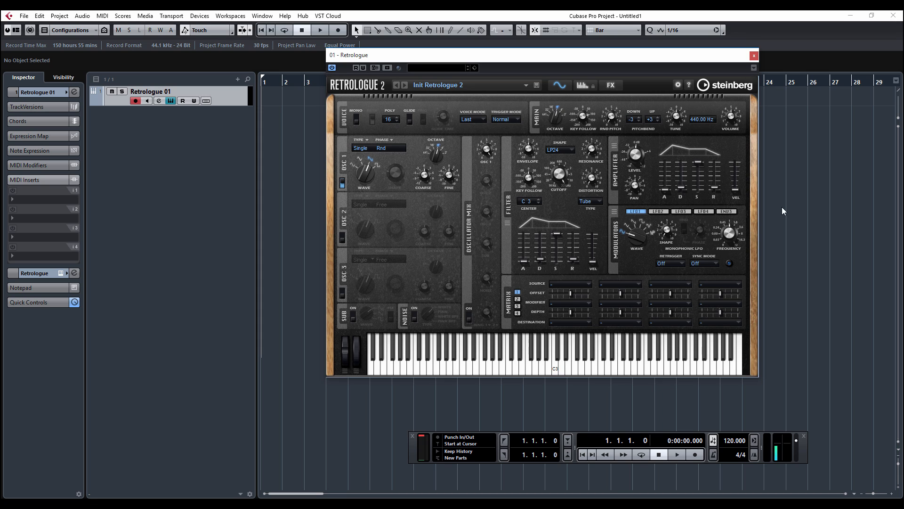
# Step: Set oscillator 1 to Fixed Phase and sweep the phase angle, ending at 0°
pyautogui.click(384, 148)
pyautogui.click(395, 182)
pyautogui.moveTo(382, 146); pyautogui.dragTo(412, 15)
pyautogui.moveTo(379, 147); pyautogui.dragTo(394, 34)
pyautogui.moveTo(384, 147); pyautogui.dragTo(387, 109)
pyautogui.moveTo(386, 63); pyautogui.dragTo(397, 11)
pyautogui.moveTo(388, 93); pyautogui.dragTo(372, 100)
pyautogui.moveTo(383, 148); pyautogui.dragTo(399, 75)
pyautogui.moveTo(402, 36); pyautogui.dragTo(354, 359)
# Step: Set oscillator 1 to Sync, adjust its wave shape to about 18%, and change the type to Cross
pyautogui.click(366, 148)
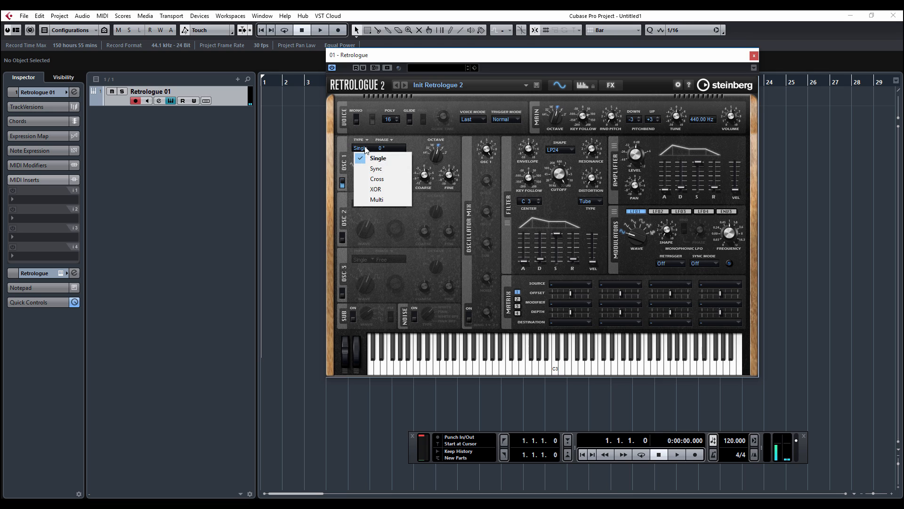
pyautogui.click(391, 170)
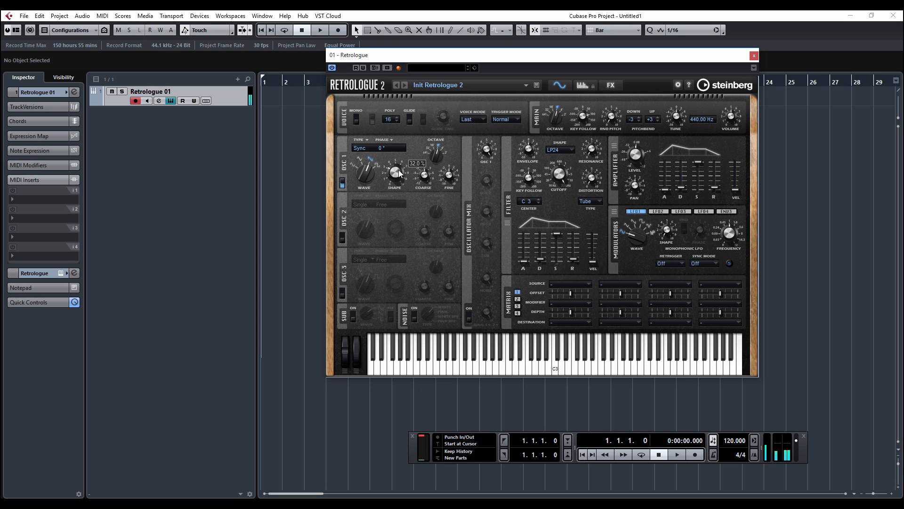
pyautogui.moveTo(400, 162); pyautogui.dragTo(398, 184)
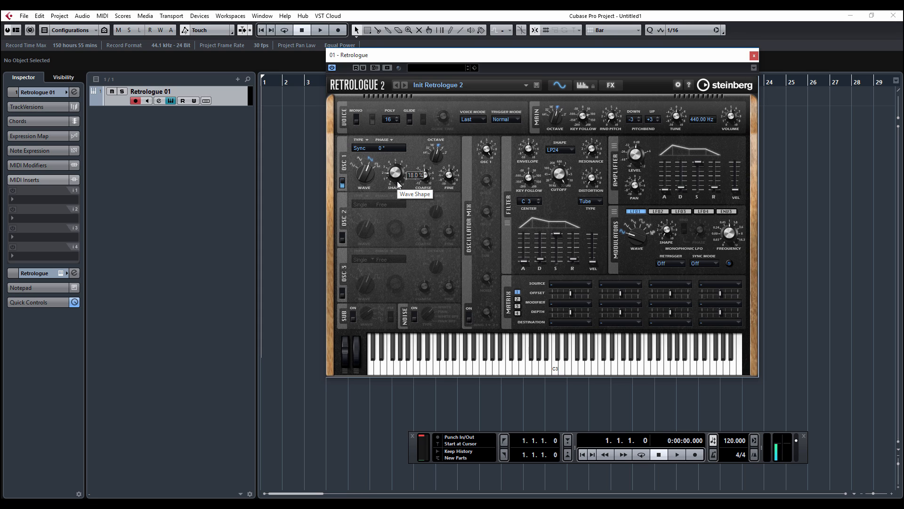
pyautogui.click(360, 148)
pyautogui.click(395, 181)
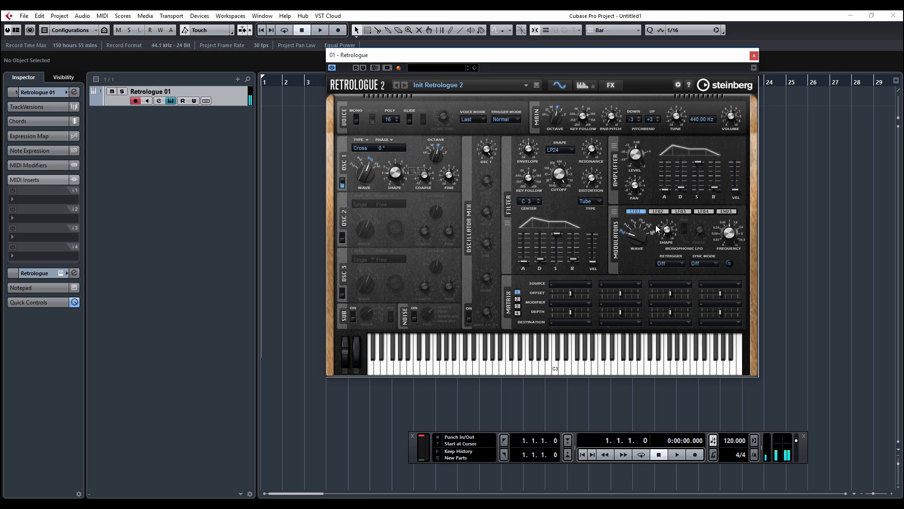
# Step: Route LFO 1 to Osc 1 Shape in the first modulation matrix slot and raise the modulation depth
pyautogui.click(569, 285)
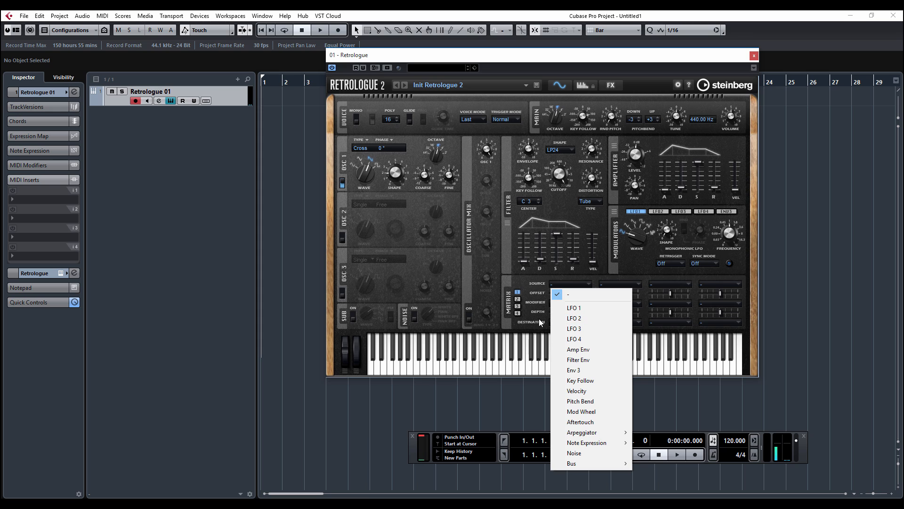
pyautogui.click(574, 308)
pyautogui.click(567, 323)
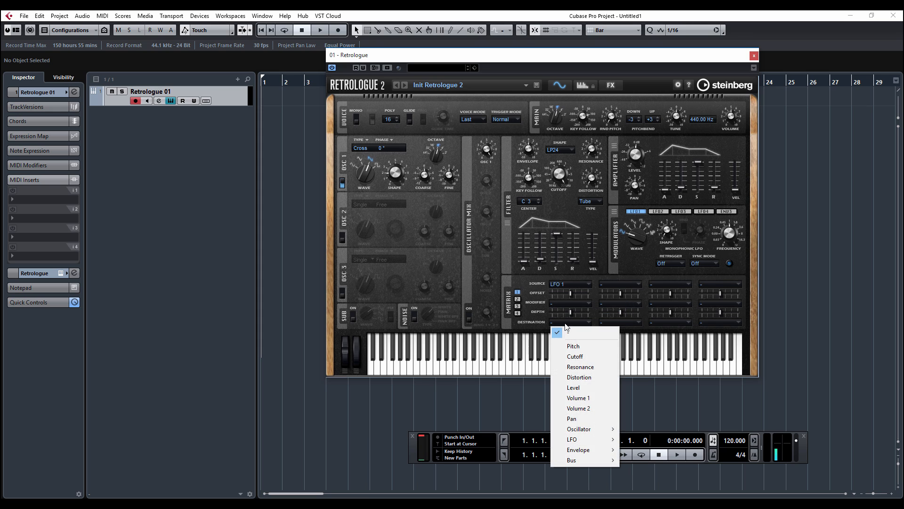
pyautogui.moveTo(598, 431)
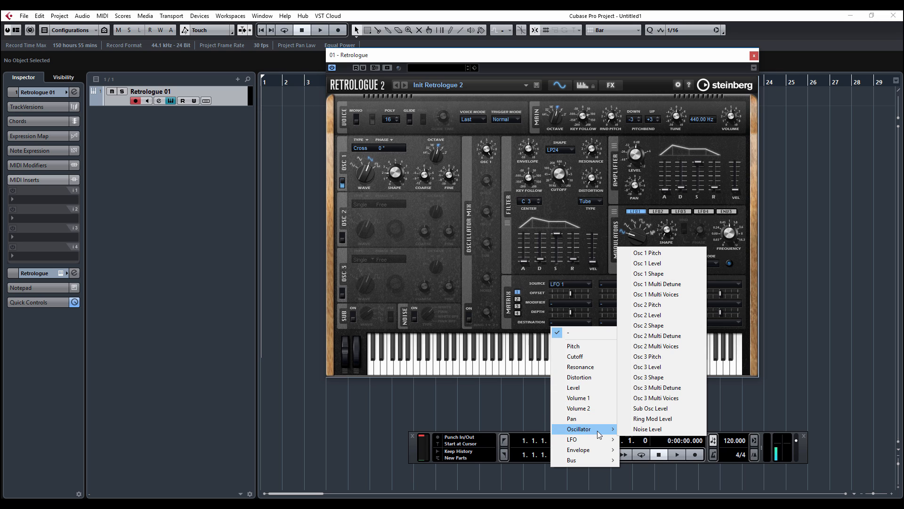
pyautogui.click(670, 274)
pyautogui.moveTo(573, 310); pyautogui.dragTo(581, 309)
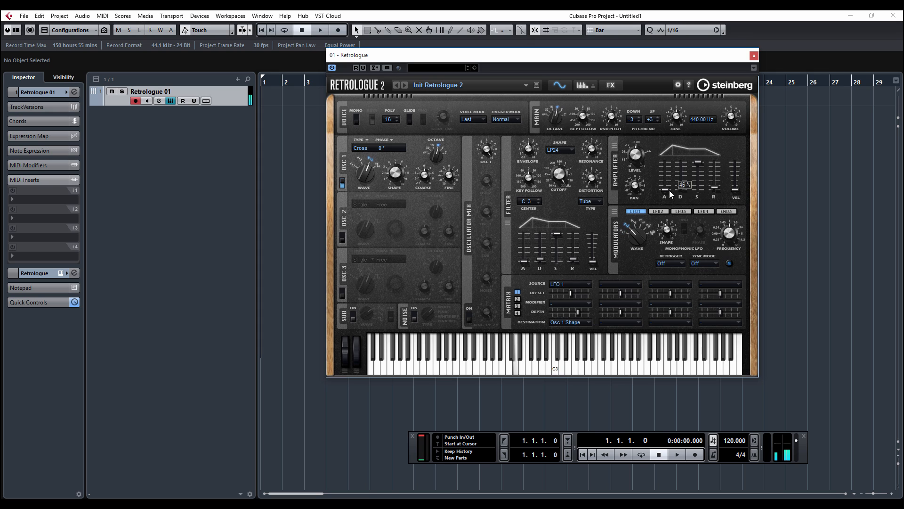
# Step: Adjust LFO 1's frequency and look through the available destinations for the first modulation matrix slot
pyautogui.moveTo(732, 239)
pyautogui.moveTo(732, 240)
pyautogui.mouseDown()
pyautogui.moveTo(738, 204)
pyautogui.moveTo(740, 238)
pyautogui.mouseUp()
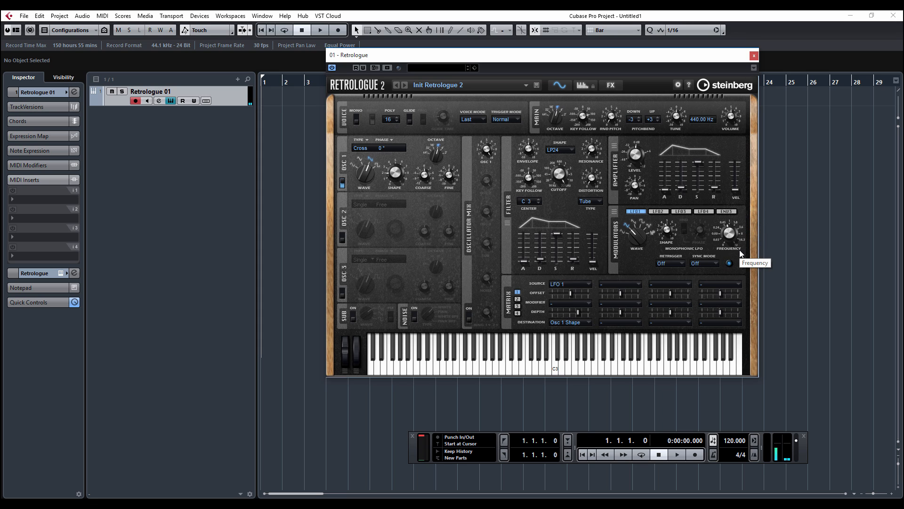
pyautogui.click(581, 323)
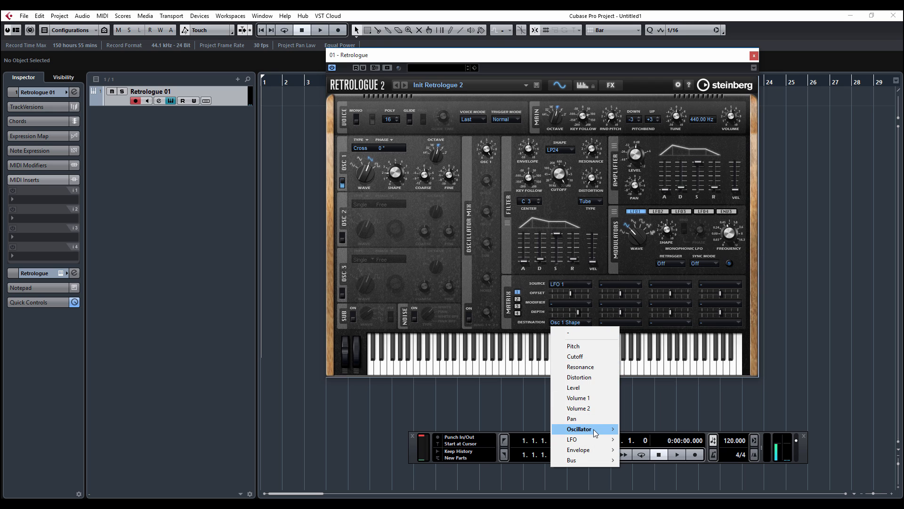
pyautogui.moveTo(596, 433)
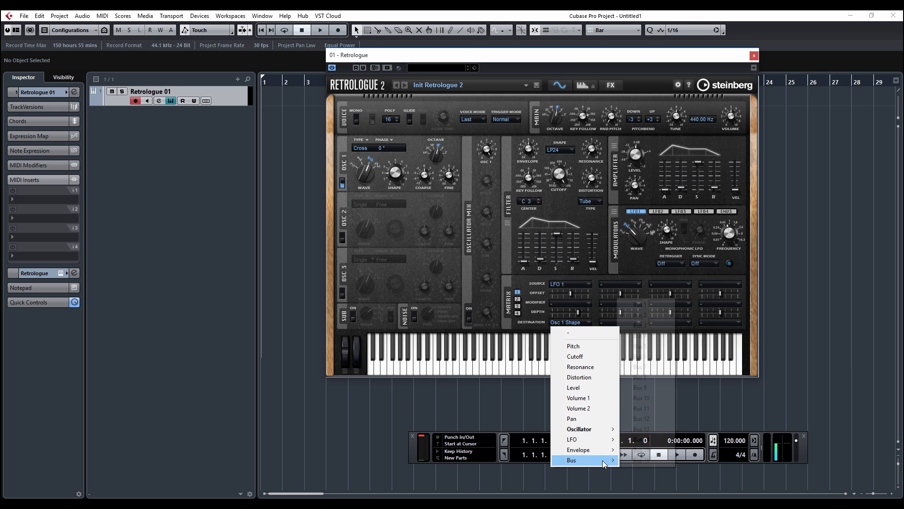
pyautogui.click(451, 248)
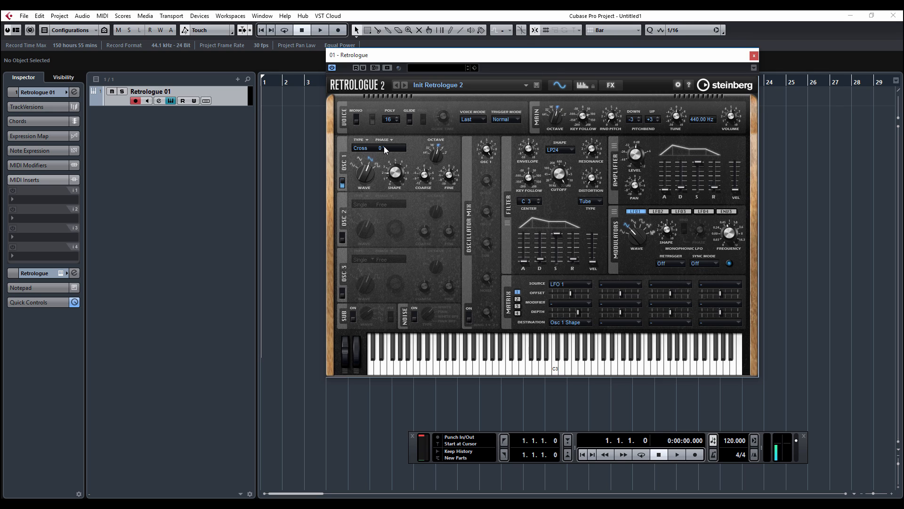
# Step: Set oscillator 1's type to Single
pyautogui.click(363, 148)
pyautogui.click(374, 158)
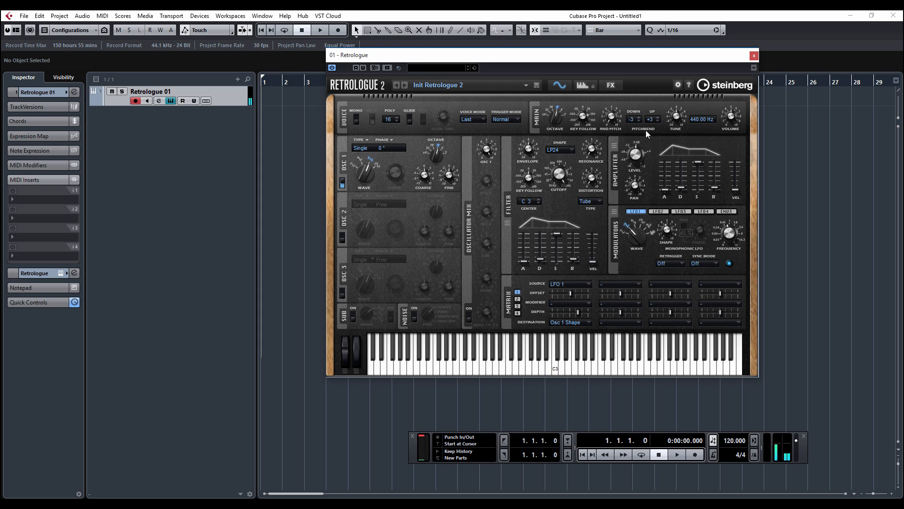
# Step: Show the effects page and enable Resonator, Equalizer, Phaser, Mod FX, Delay and Reverb in the effect chain
pyautogui.click(612, 86)
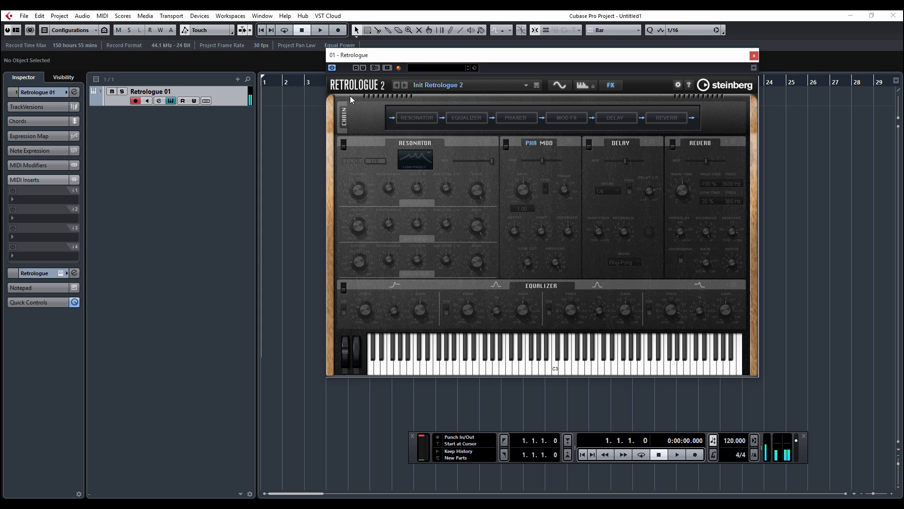
pyautogui.click(418, 118)
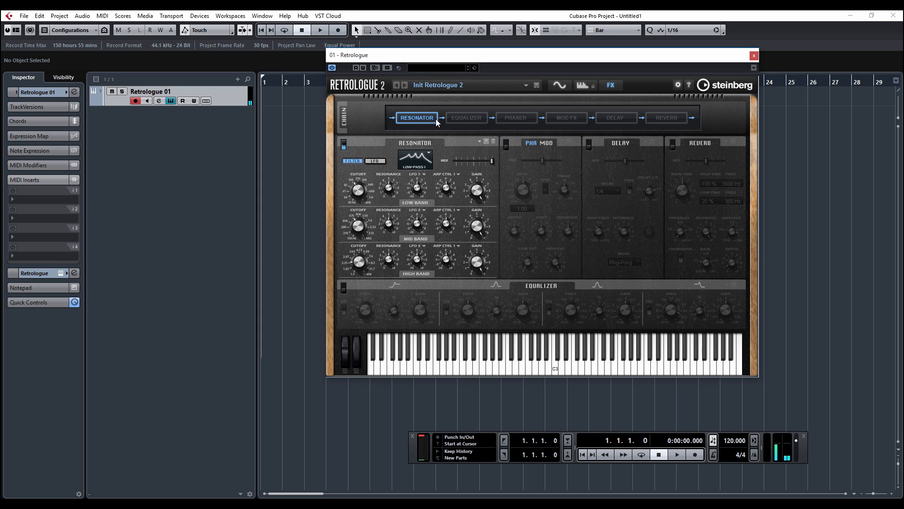
pyautogui.click(468, 119)
pyautogui.click(523, 118)
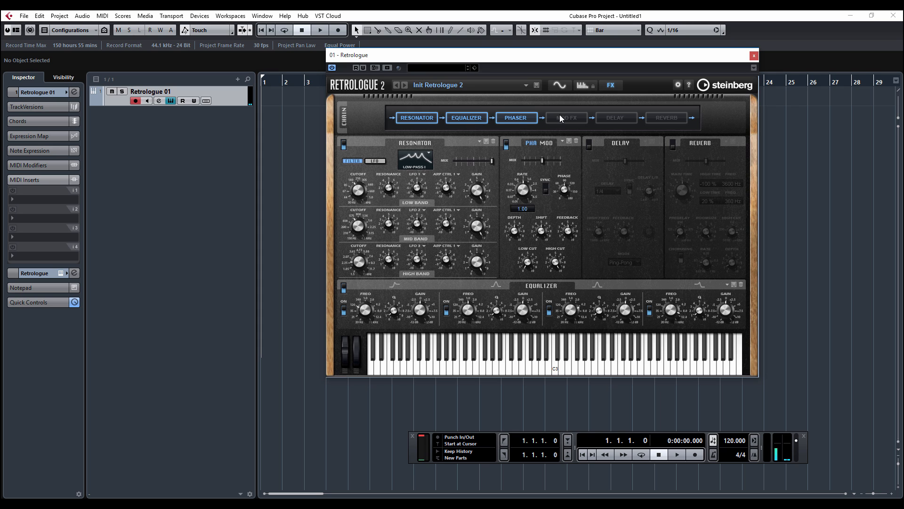
pyautogui.click(617, 119)
pyautogui.click(671, 118)
# Step: Switch every effect except Reverb off and back on in the effect chain
pyautogui.click(617, 117)
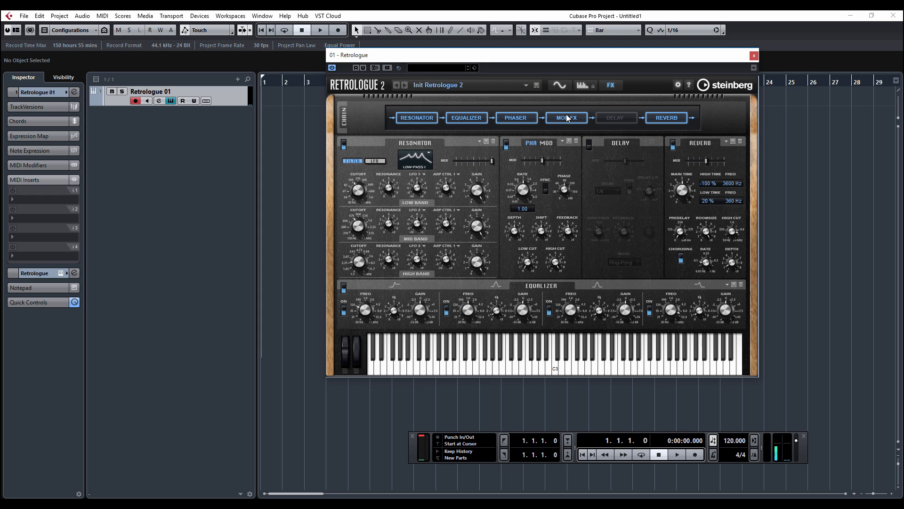
pyautogui.click(567, 118)
pyautogui.click(523, 119)
pyautogui.click(468, 119)
pyautogui.click(416, 117)
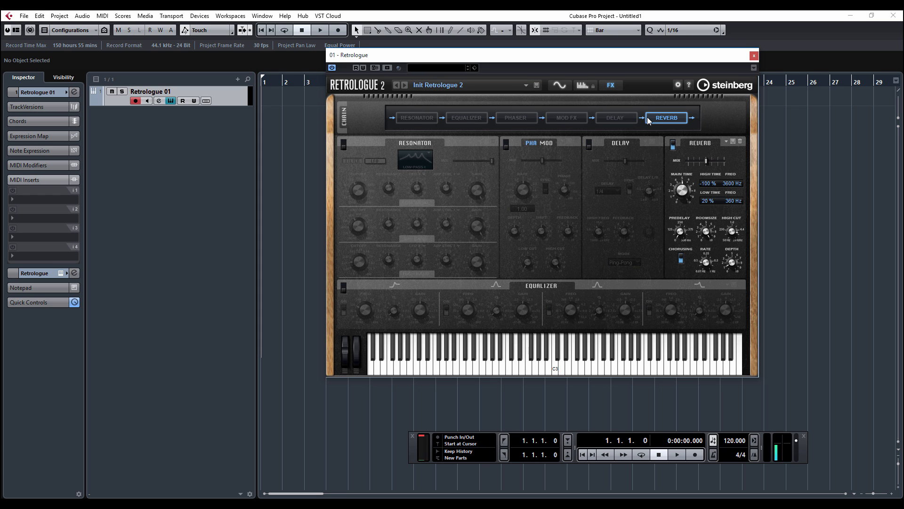
pyautogui.click(612, 118)
pyautogui.click(523, 118)
pyautogui.click(466, 117)
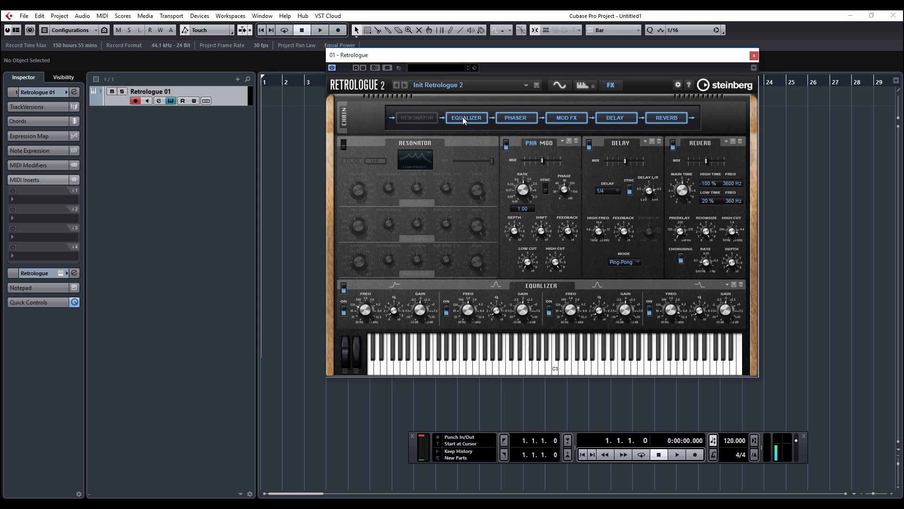
pyautogui.click(417, 118)
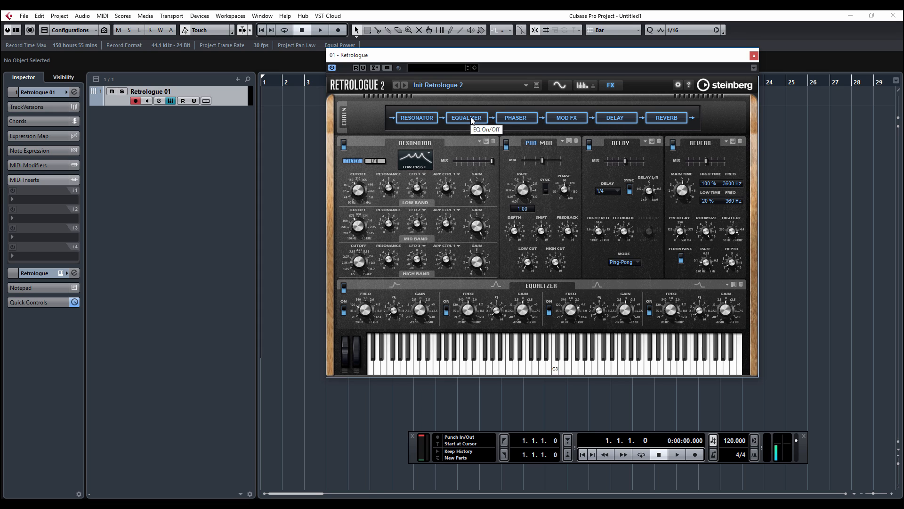
# Step: Reorder the effect chain to Equalizer, Mod FX, Phaser, Resonator, Reverb, Delay
pyautogui.moveTo(471, 121); pyautogui.dragTo(589, 121)
pyautogui.moveTo(524, 122); pyautogui.dragTo(474, 121)
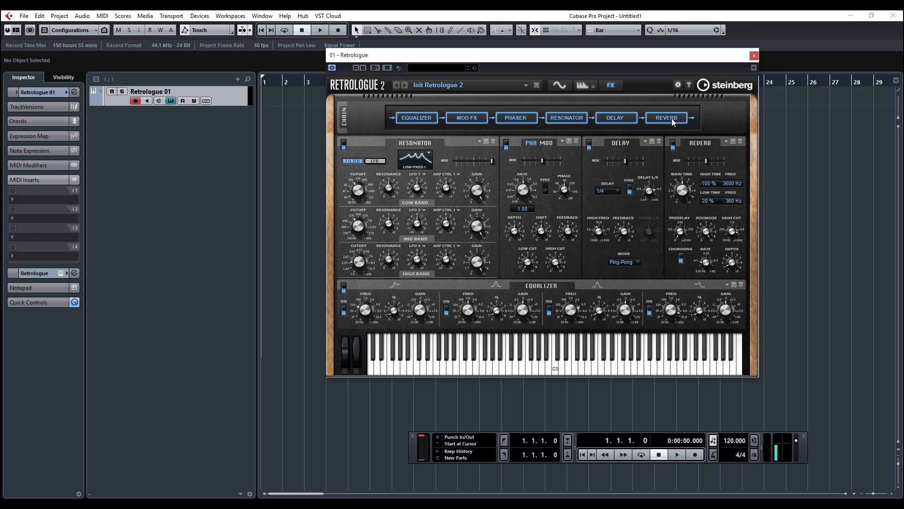
pyautogui.moveTo(673, 120); pyautogui.dragTo(617, 123)
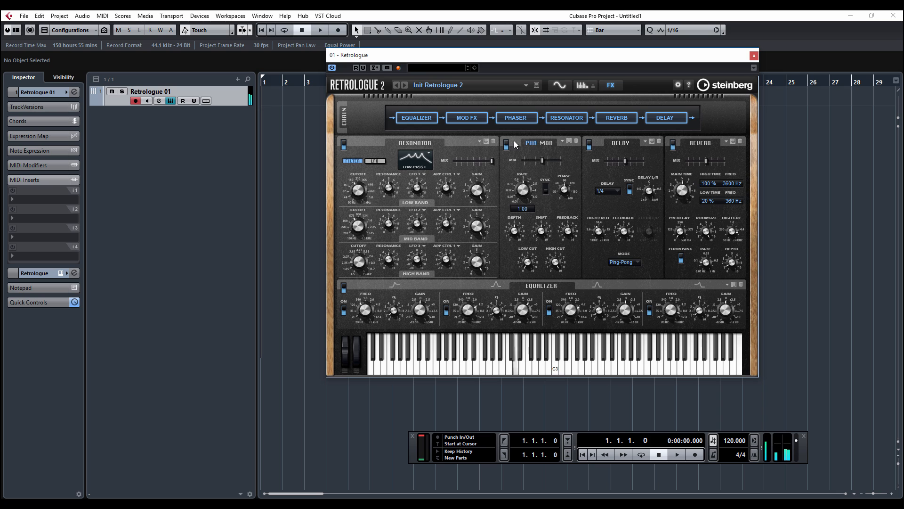
# Step: Bypass Mod FX, Phaser, Resonator, Reverb and Delay, keeping only the Equalizer active
pyautogui.click(467, 118)
pyautogui.click(515, 117)
pyautogui.click(566, 119)
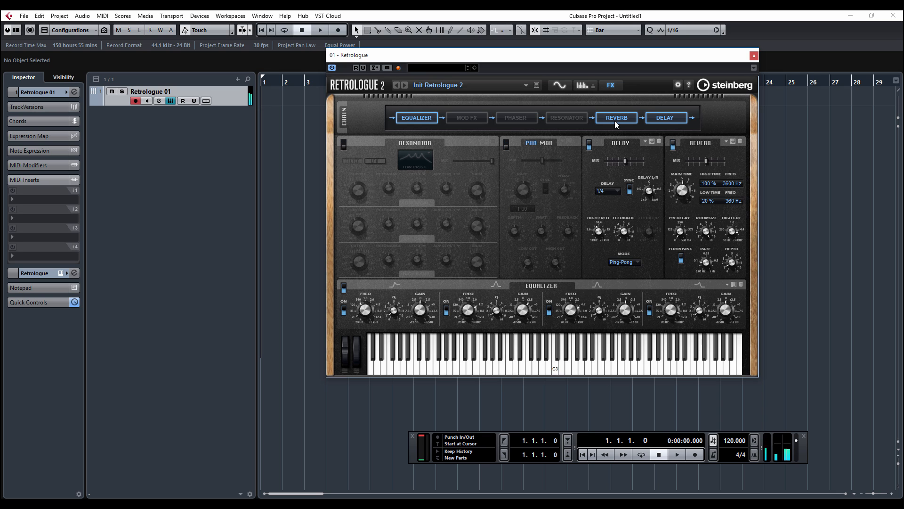
pyautogui.click(615, 121)
pyautogui.click(666, 121)
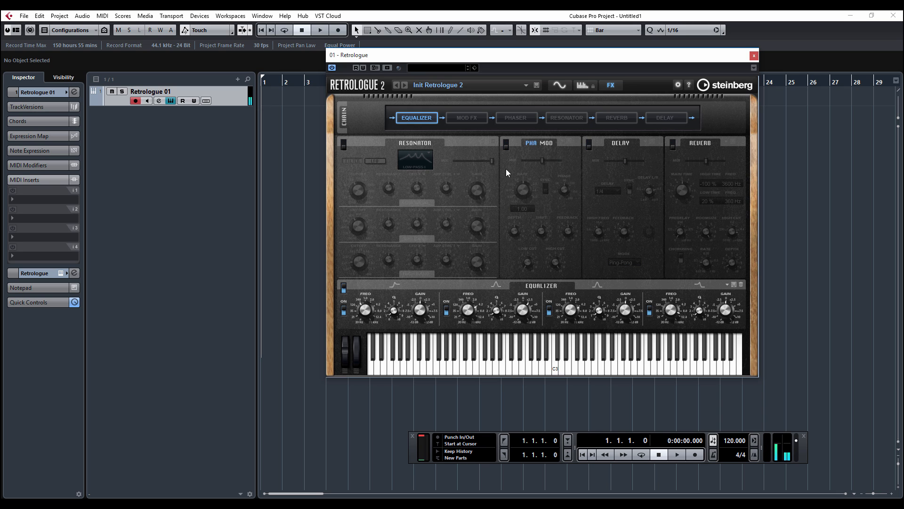
# Step: Try the equalizer presets Clear Synth Bass, Low Cut and Lo-Hi Enhancer, and close the preset list
pyautogui.click(728, 284)
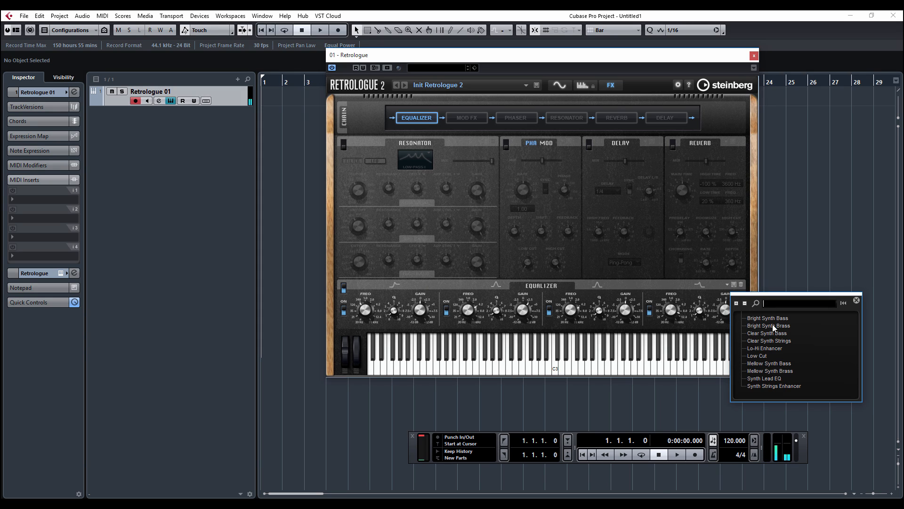
pyautogui.click(785, 334)
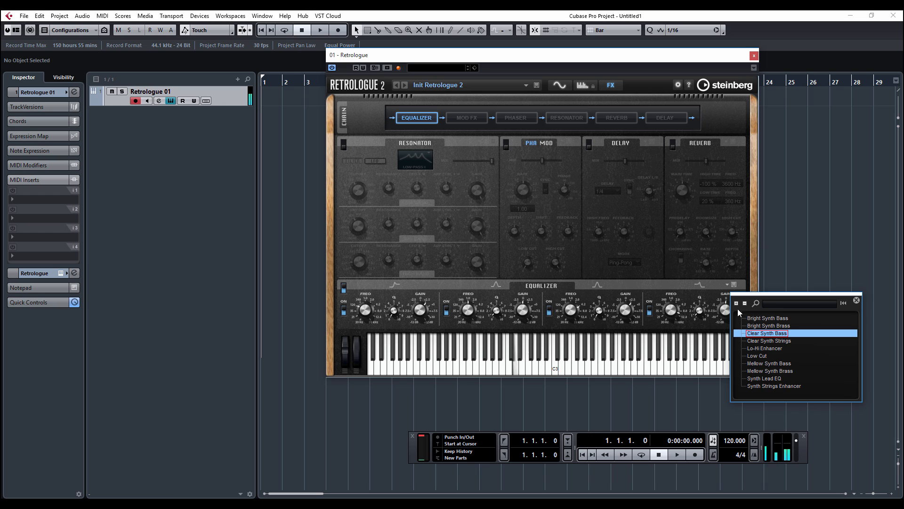
pyautogui.click(761, 356)
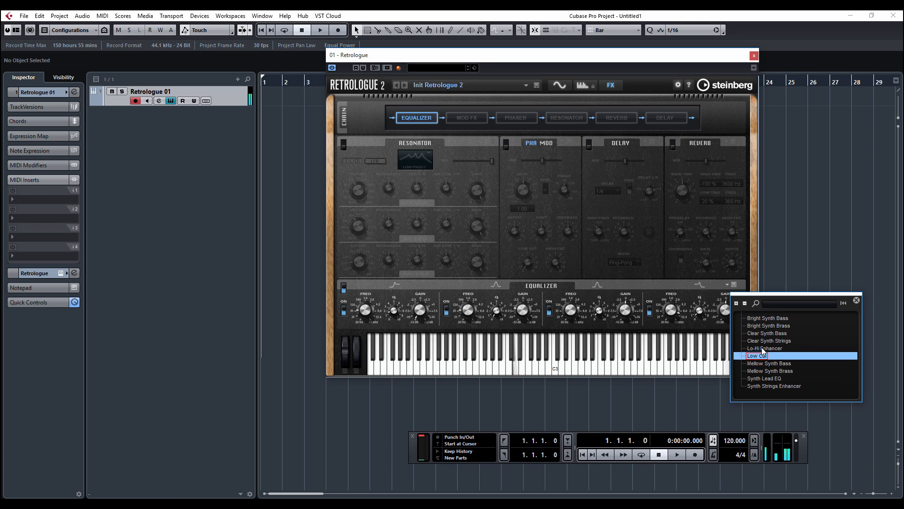
pyautogui.click(764, 349)
pyautogui.press('Escape')
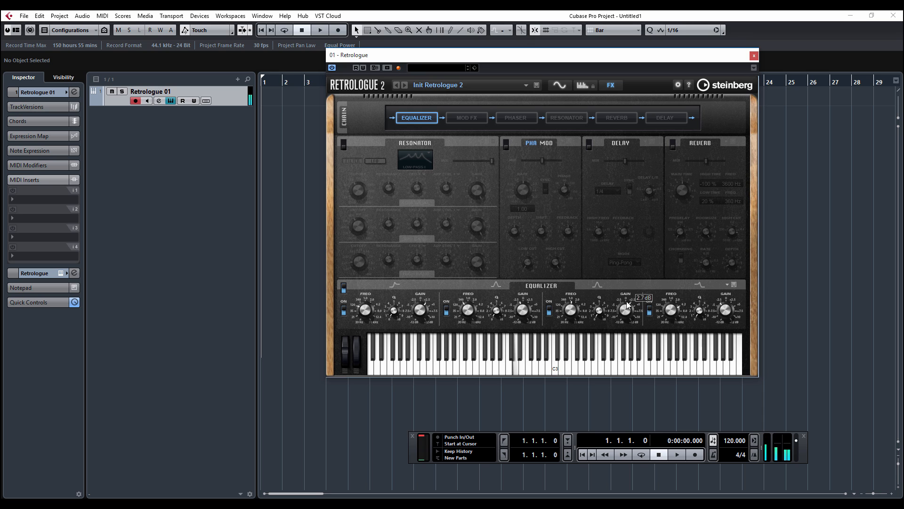
# Step: Raise and lower the gain of the equalizer's third band
pyautogui.moveTo(628, 306); pyautogui.dragTo(632, 272)
pyautogui.moveTo(642, 295); pyautogui.dragTo(641, 321)
pyautogui.moveTo(736, 283); pyautogui.dragTo(740, 290)
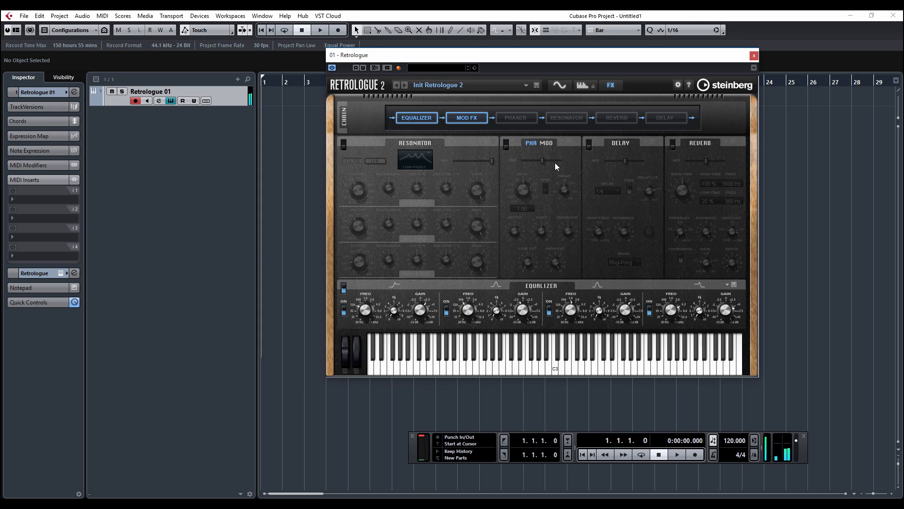
# Step: Enable the phaser with tempo sync and try a rate of 1/4, ending at 1/16
pyautogui.click(507, 143)
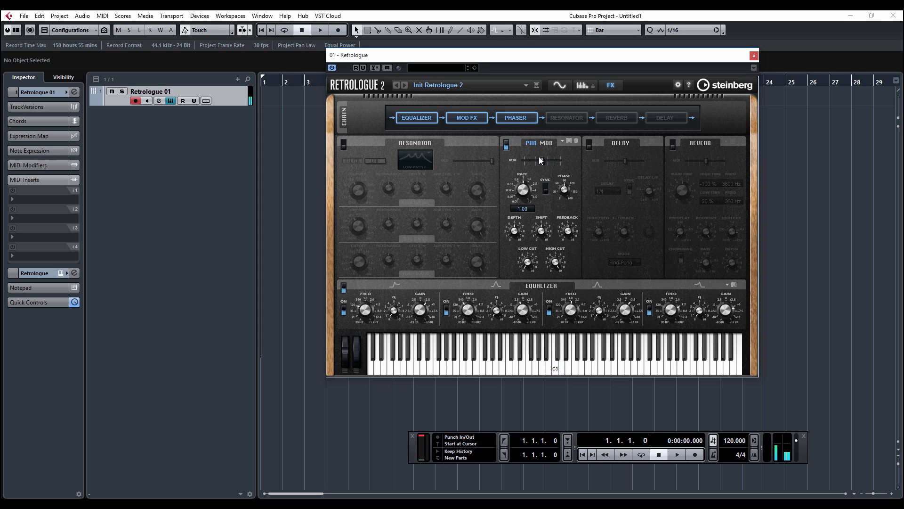
pyautogui.moveTo(540, 157); pyautogui.dragTo(539, 194)
pyautogui.click(546, 187)
pyautogui.click(528, 190)
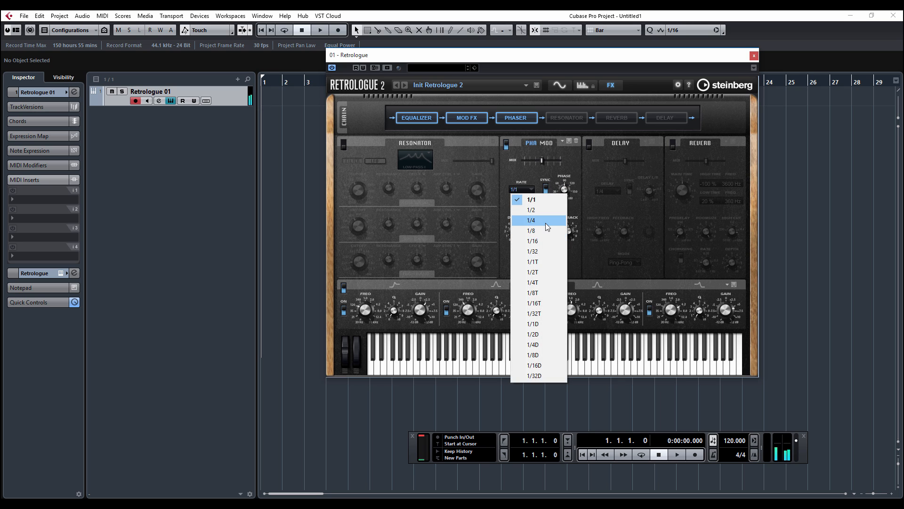
pyautogui.click(546, 222)
pyautogui.click(528, 189)
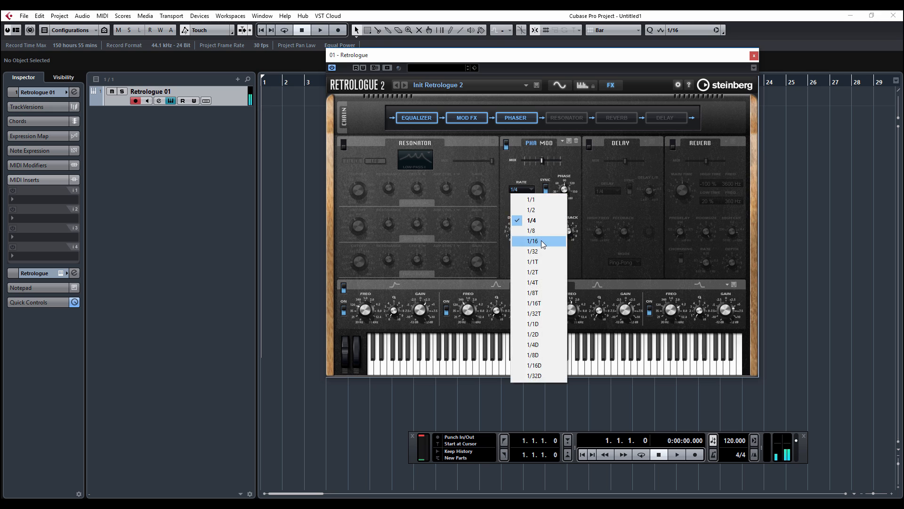
pyautogui.click(541, 239)
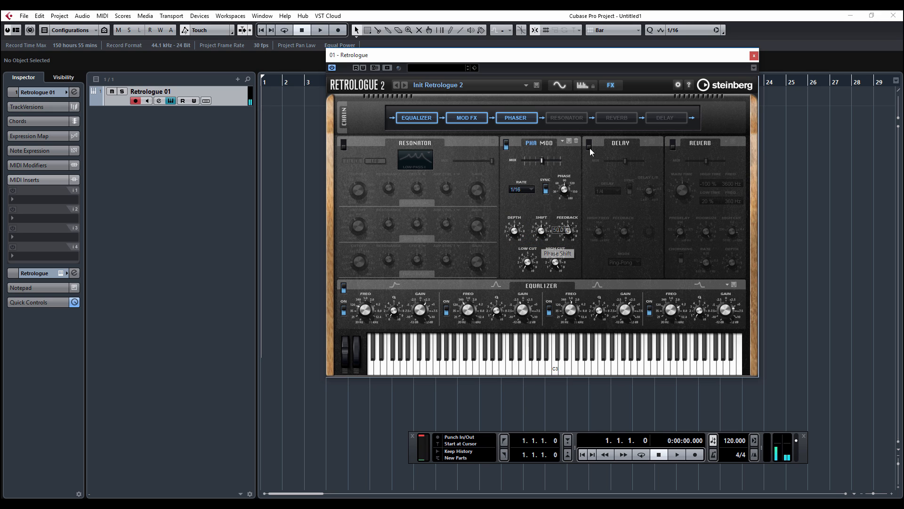
# Step: Adjust the phaser's phase and set its rate to 1.34 Hz with tempo sync off
pyautogui.moveTo(564, 189); pyautogui.dragTo(567, 142)
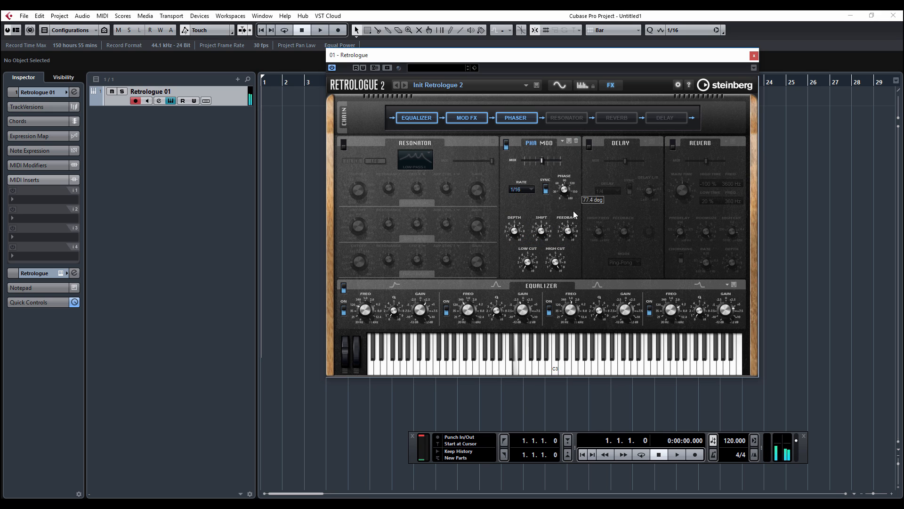
pyautogui.click(544, 189)
pyautogui.click(547, 189)
pyautogui.click(547, 190)
pyautogui.click(547, 190)
pyautogui.moveTo(523, 191)
pyautogui.mouseDown()
pyautogui.moveTo(519, 215)
pyautogui.moveTo(525, 190)
pyautogui.mouseUp()
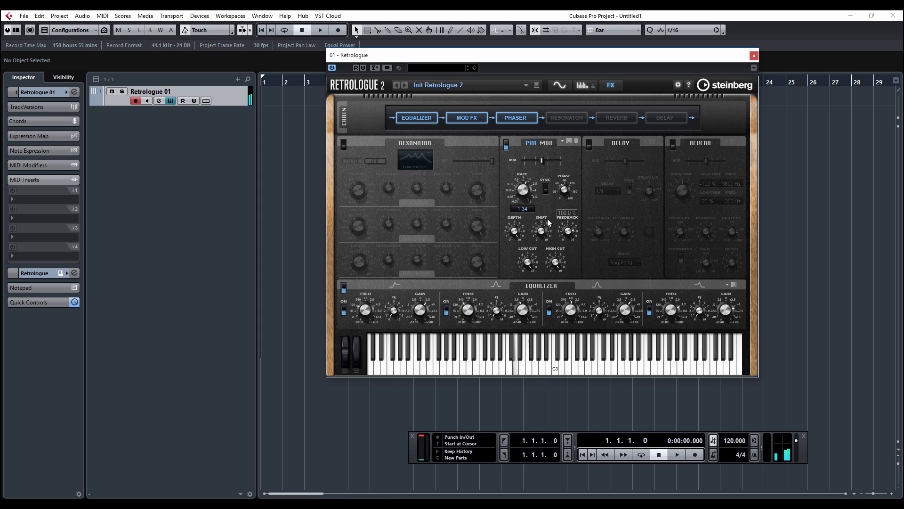
# Step: Show the Mod FX settings, set the rate to 1.95 Hz and change the type to Flanger
pyautogui.click(545, 143)
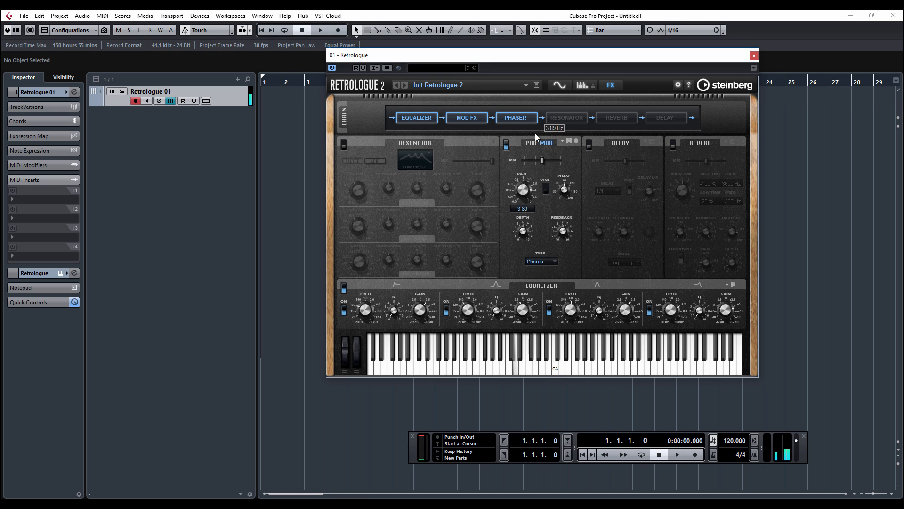
pyautogui.moveTo(535, 134); pyautogui.dragTo(539, 156)
pyautogui.click(550, 263)
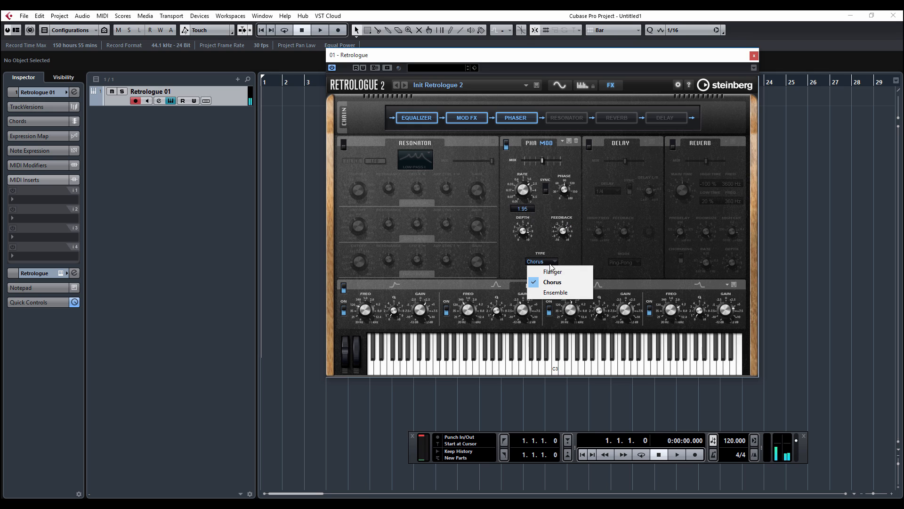
pyautogui.click(553, 271)
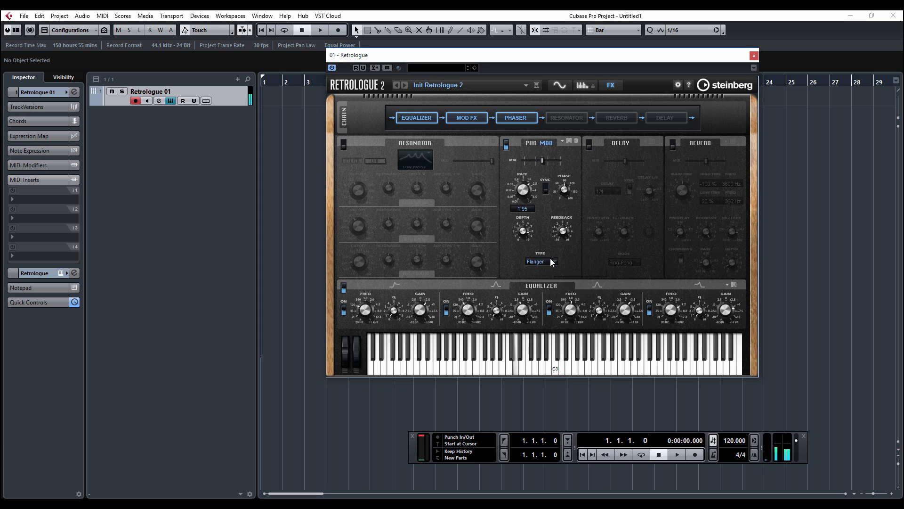
# Step: Change the Mod FX type to Ensemble and adjust its depth and rate, with the rate at 0.69 Hz
pyautogui.click(551, 261)
pyautogui.click(547, 293)
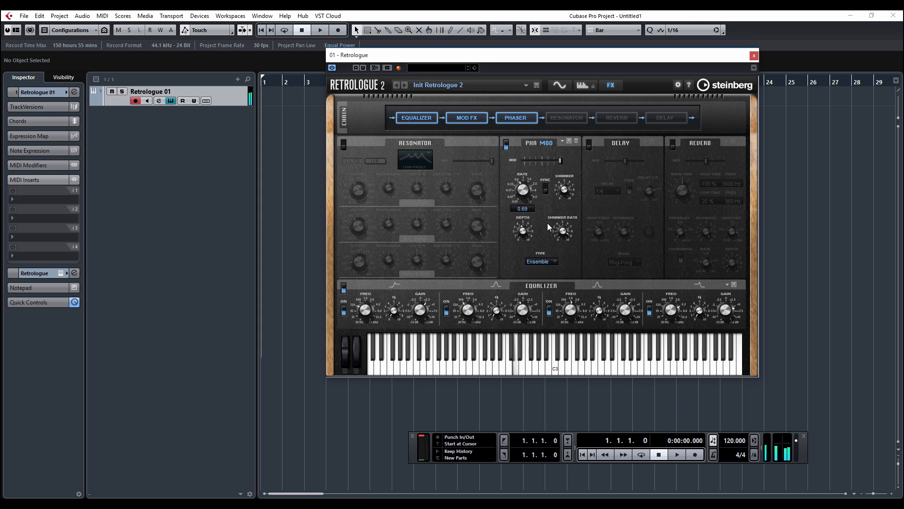
pyautogui.moveTo(526, 193); pyautogui.dragTo(569, 176)
pyautogui.moveTo(524, 233); pyautogui.dragTo(552, 161)
# Step: Switch Mod FX and Phaser off and back on in the effect chain, and enable the Resonator
pyautogui.click(475, 121)
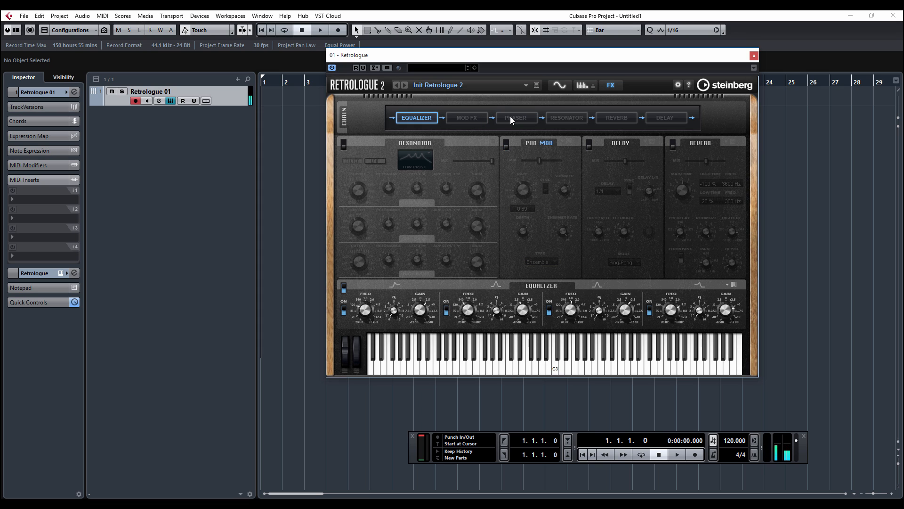
pyautogui.click(512, 119)
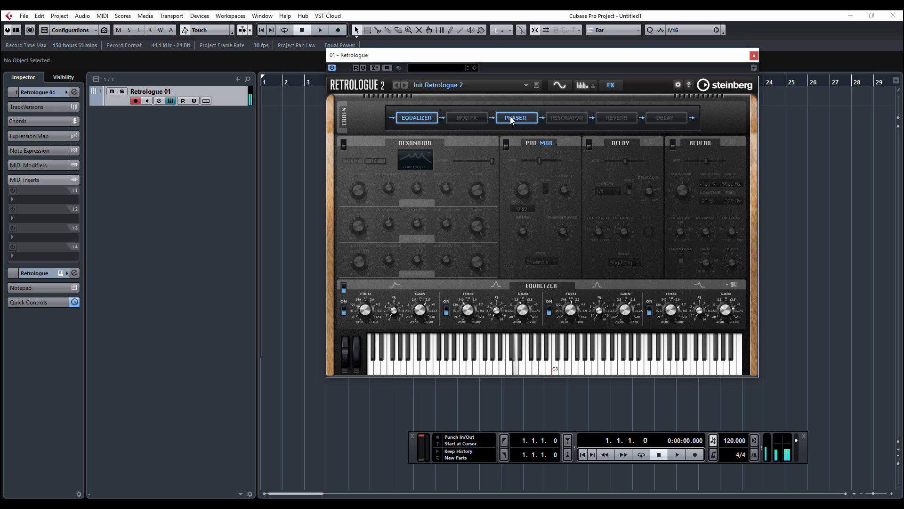
pyautogui.click(476, 120)
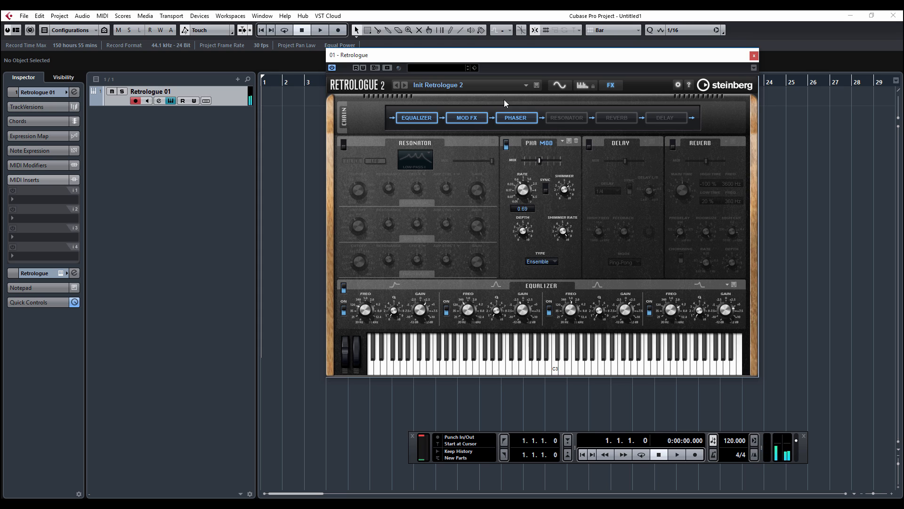
pyautogui.click(567, 117)
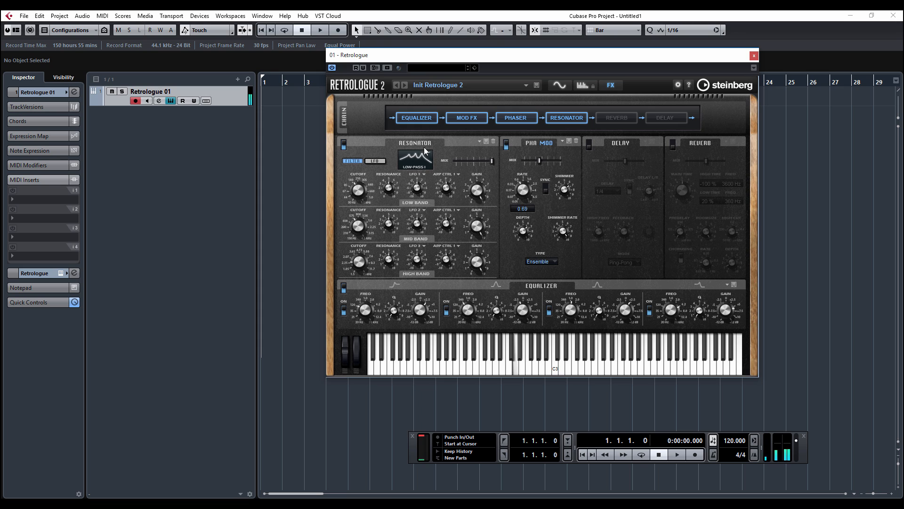
# Step: Load the Broad Chorus preset into Mod FX
pyautogui.click(562, 141)
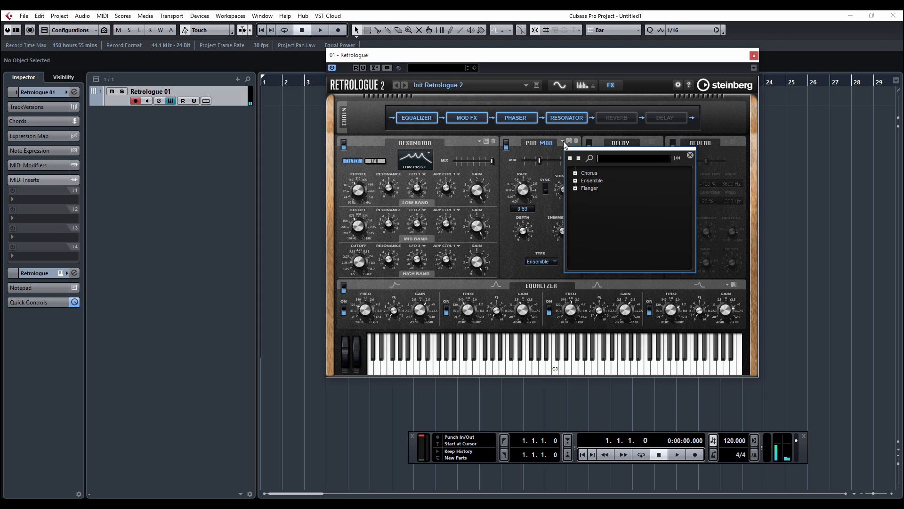
pyautogui.click(575, 173)
pyautogui.click(616, 184)
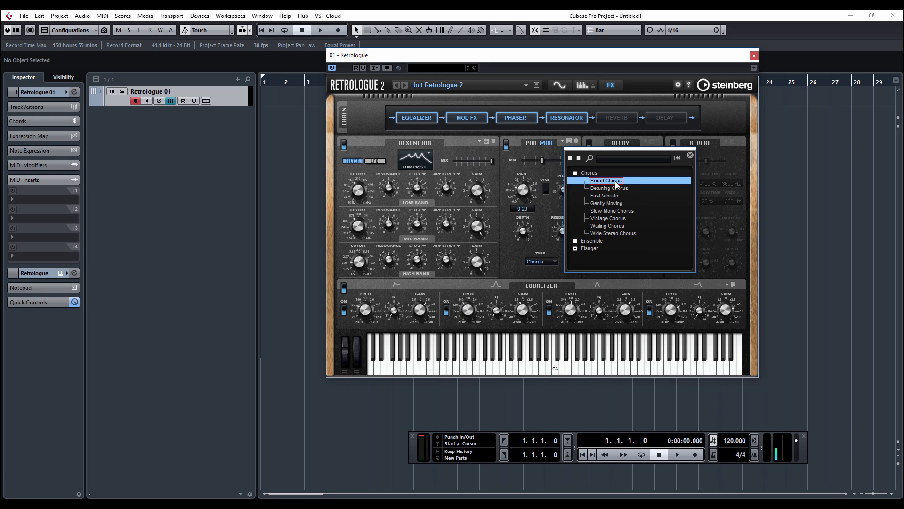
pyautogui.click(534, 147)
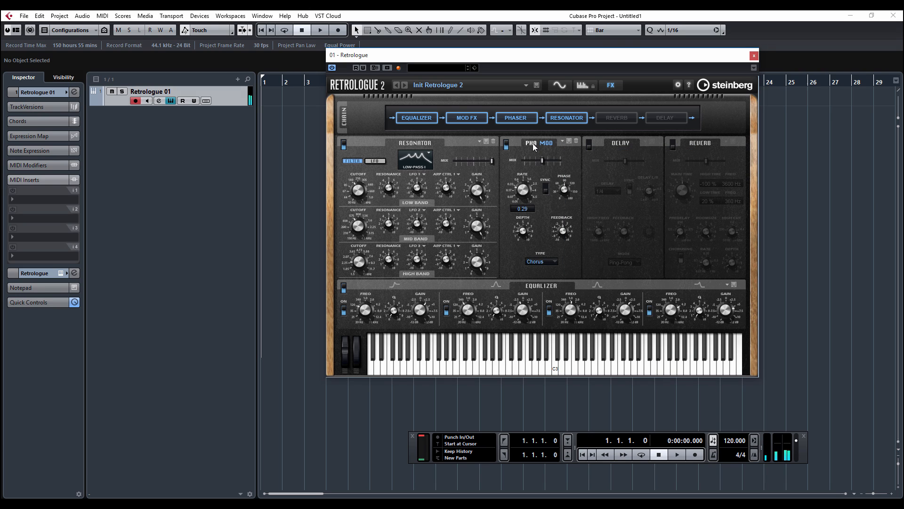
# Step: Load the Broad Flanger preset from the Mod FX Flanger presets
pyautogui.click(563, 141)
pyautogui.click(577, 189)
pyautogui.click(596, 197)
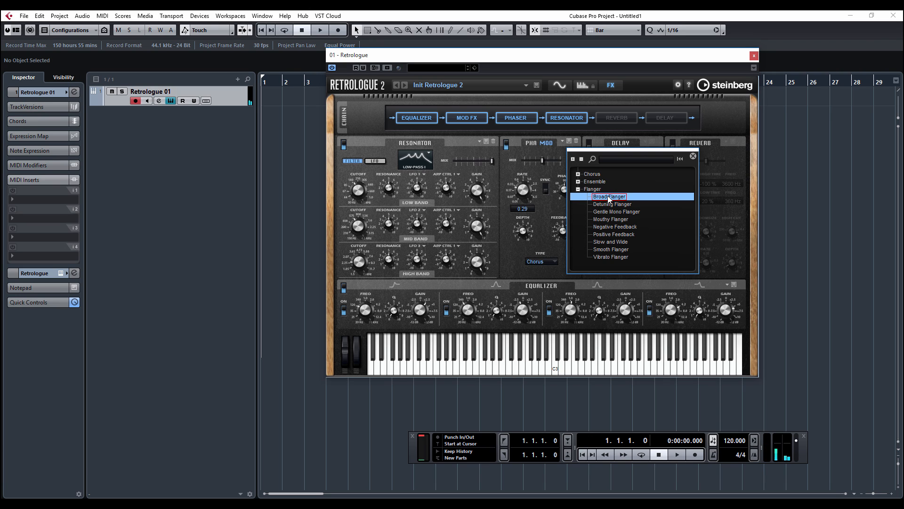
pyautogui.click(514, 120)
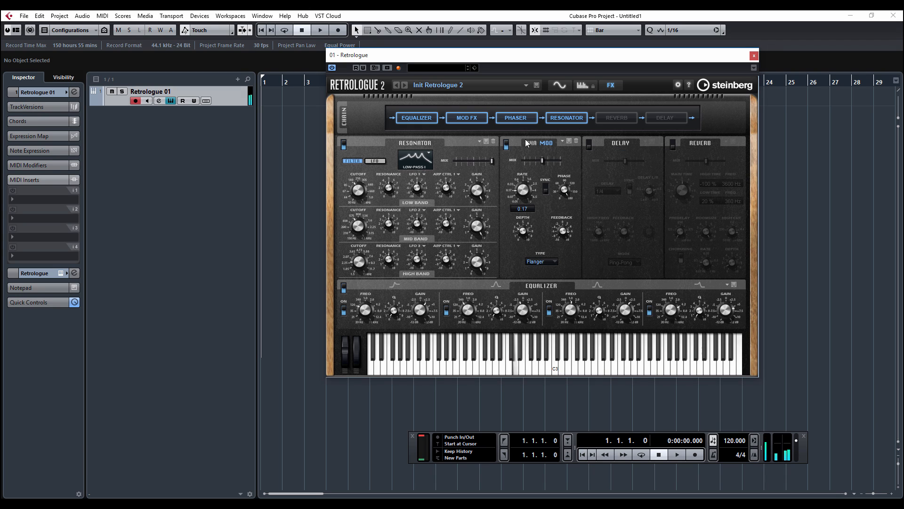
# Step: Show the phaser settings, load the first phaser preset and raise its rate to 0.28 Hz
pyautogui.click(529, 143)
pyautogui.click(561, 141)
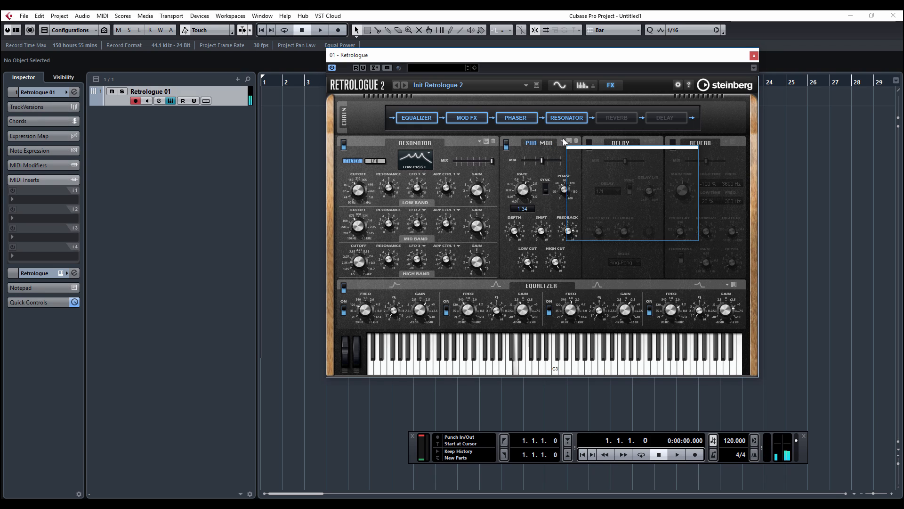
pyautogui.click(607, 173)
pyautogui.click(607, 172)
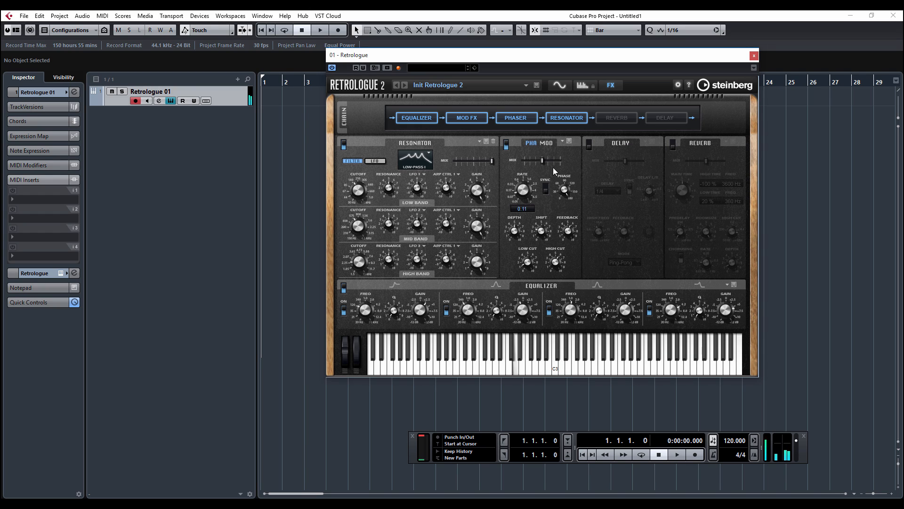
pyautogui.moveTo(524, 187); pyautogui.dragTo(527, 177)
# Step: Look through the Resonator's filter shapes, audition the modulated presets Moving Bat and Moving Comb, and load Moving Peaks
pyautogui.click(430, 155)
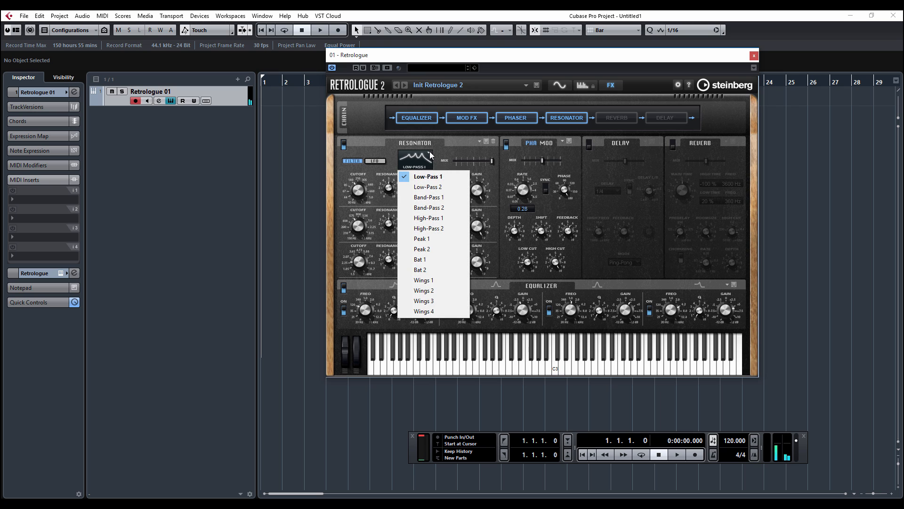
pyautogui.click(475, 144)
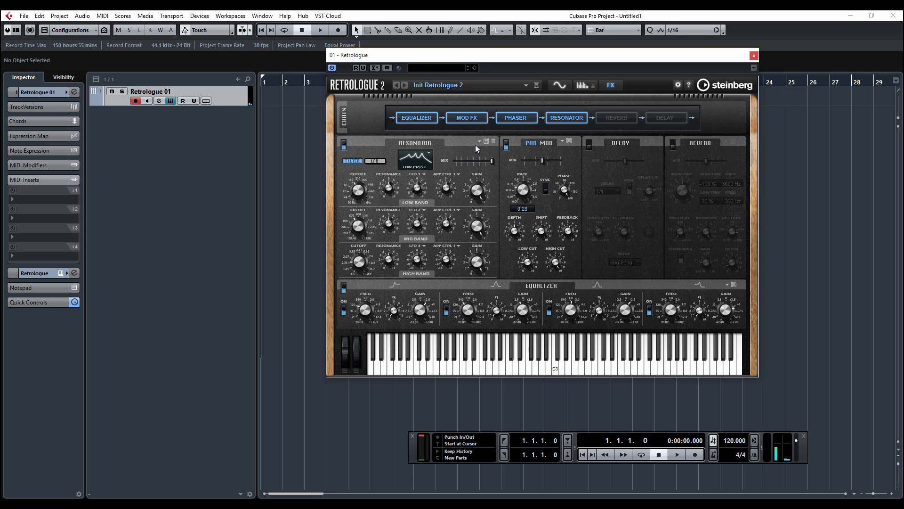
pyautogui.click(478, 141)
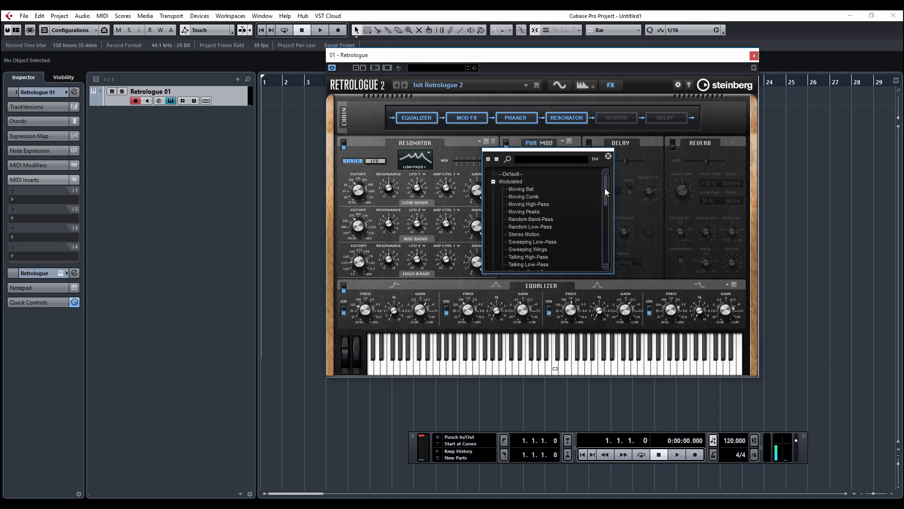
pyautogui.moveTo(605, 188)
pyautogui.mouseDown()
pyautogui.moveTo(606, 232)
pyautogui.moveTo(609, 180)
pyautogui.mouseUp()
pyautogui.click(523, 189)
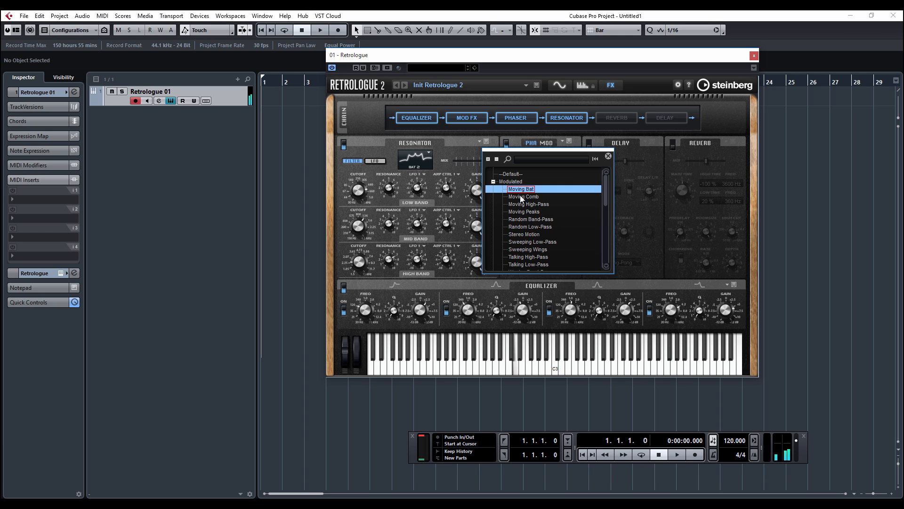
pyautogui.click(522, 198)
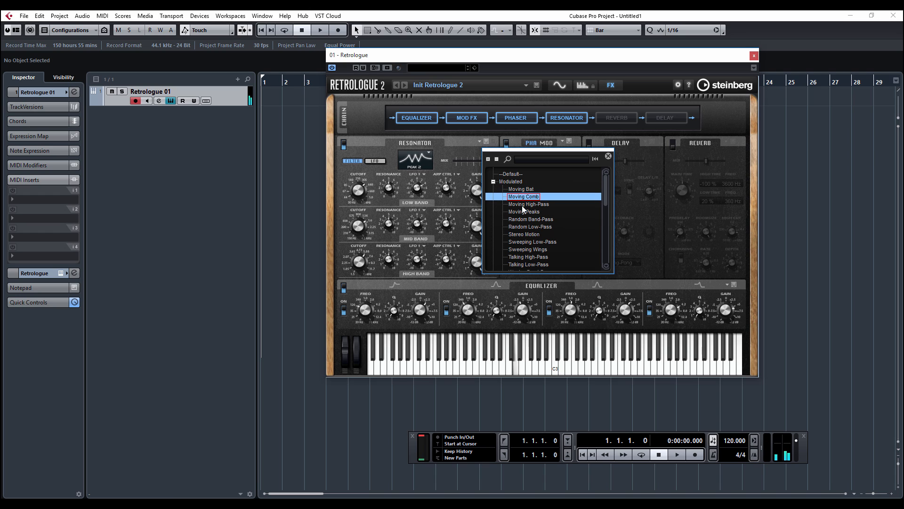
pyautogui.doubleClick(523, 211)
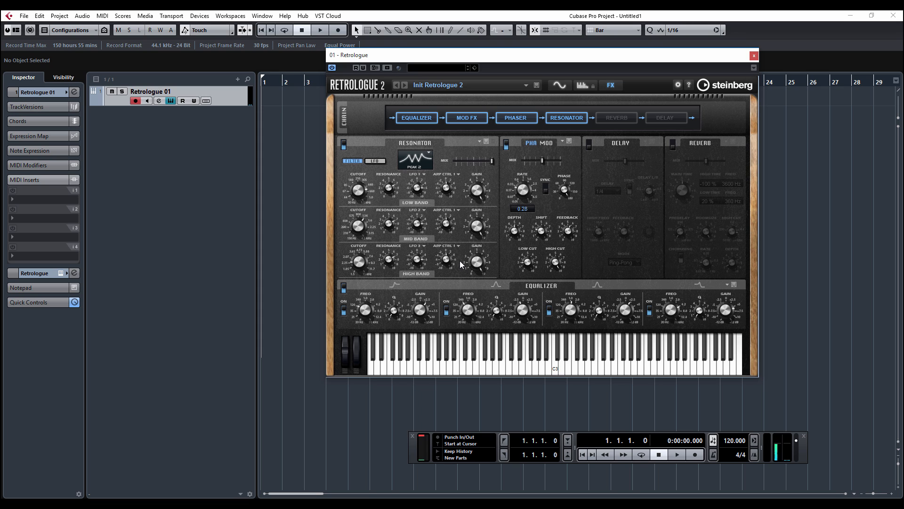
# Step: Examine the Resonator's low, mid and high band filter controls and how they relate to its three LFOs
pyautogui.moveTo(366, 191)
pyautogui.moveTo(419, 195)
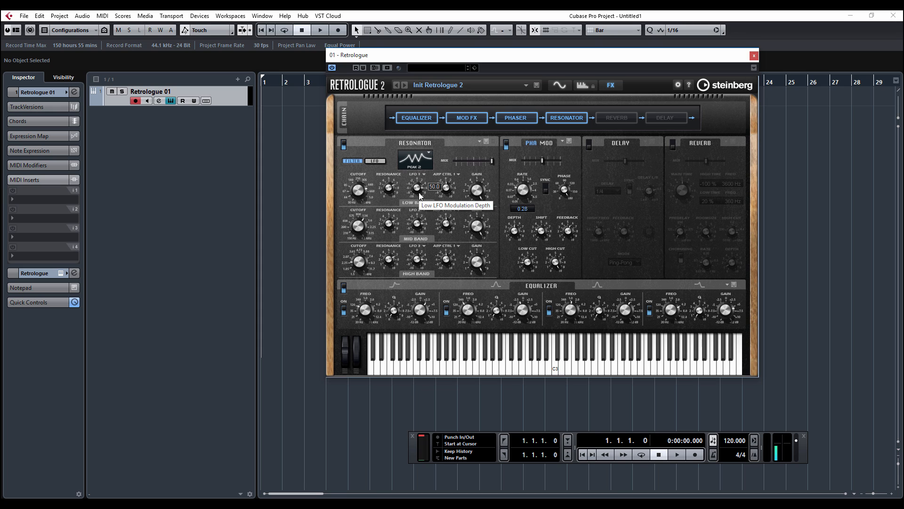
pyautogui.moveTo(448, 190)
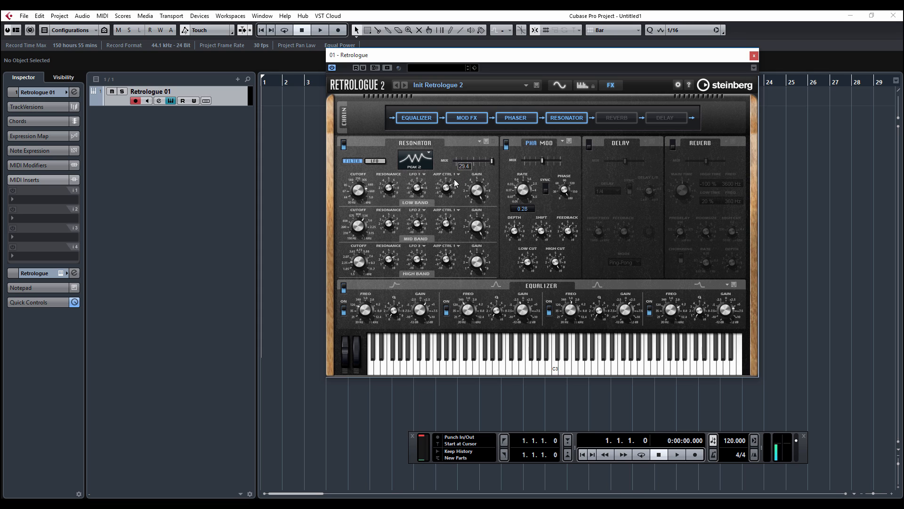
pyautogui.moveTo(476, 191)
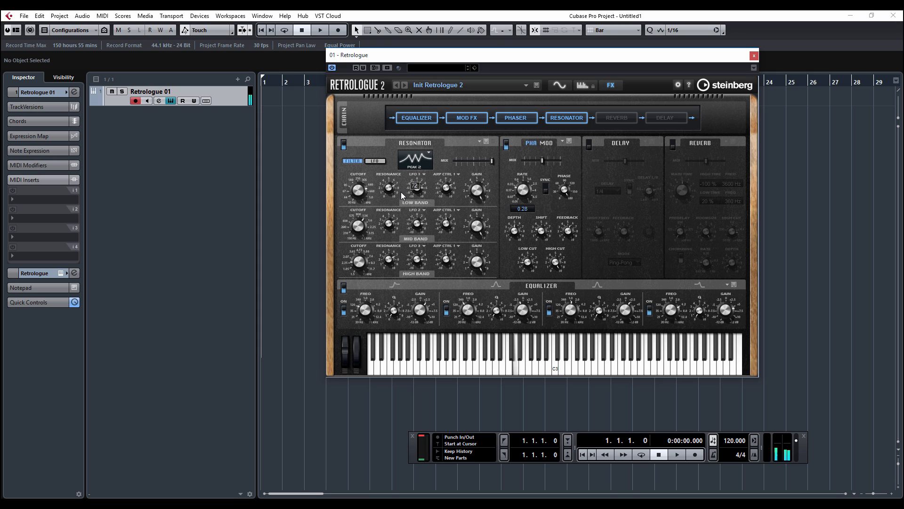
pyautogui.moveTo(425, 218)
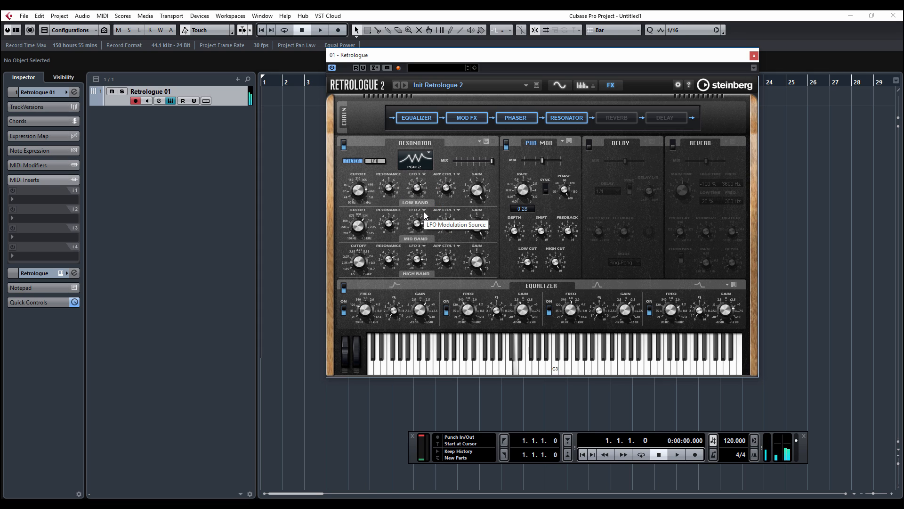
pyautogui.click(375, 161)
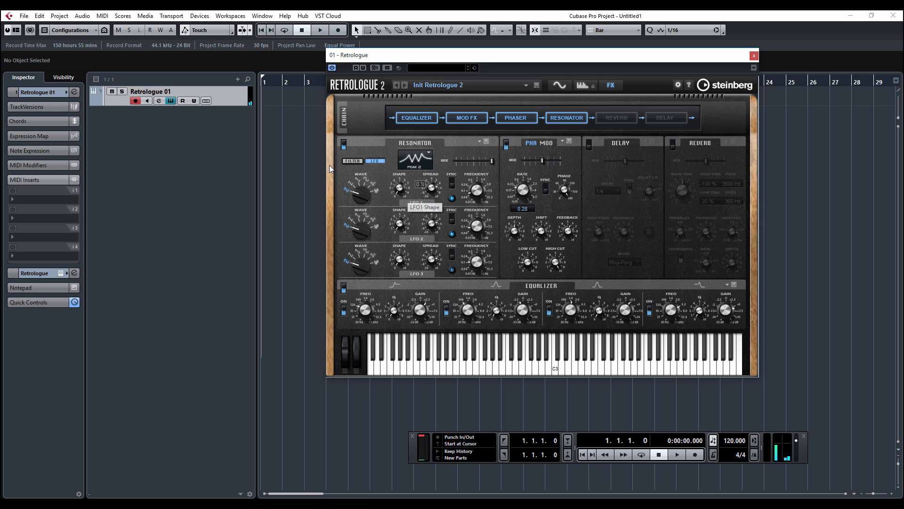
pyautogui.click(352, 161)
pyautogui.moveTo(415, 191)
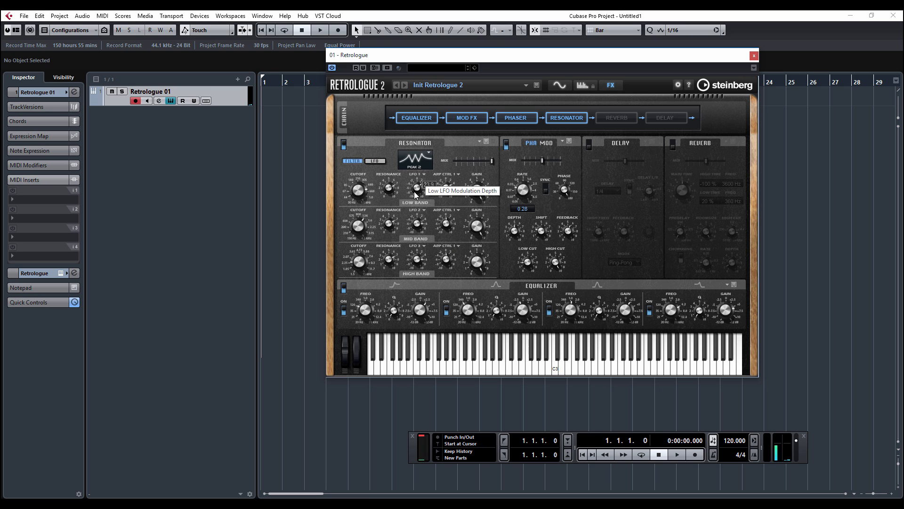
pyautogui.click(375, 161)
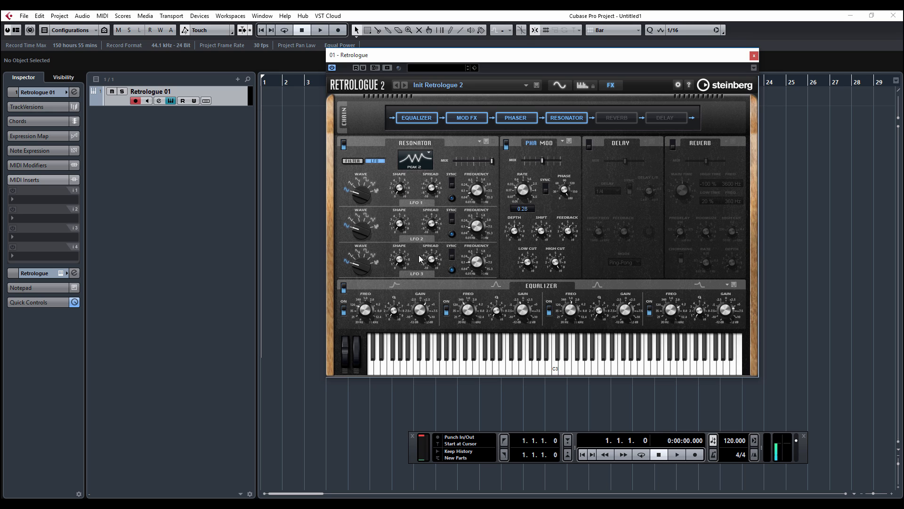
pyautogui.click(352, 161)
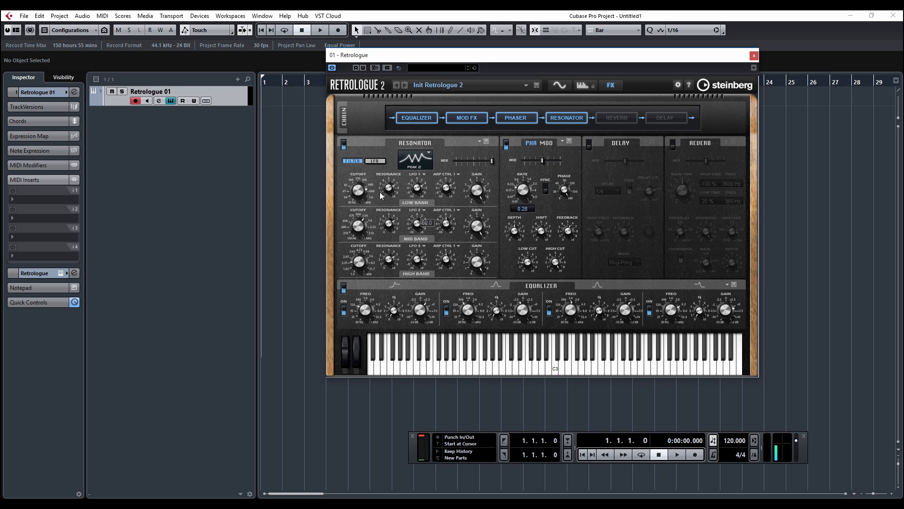
# Step: Show the Resonator's LFO settings and try adjusting the shape and spread of LFO 1
pyautogui.click(375, 160)
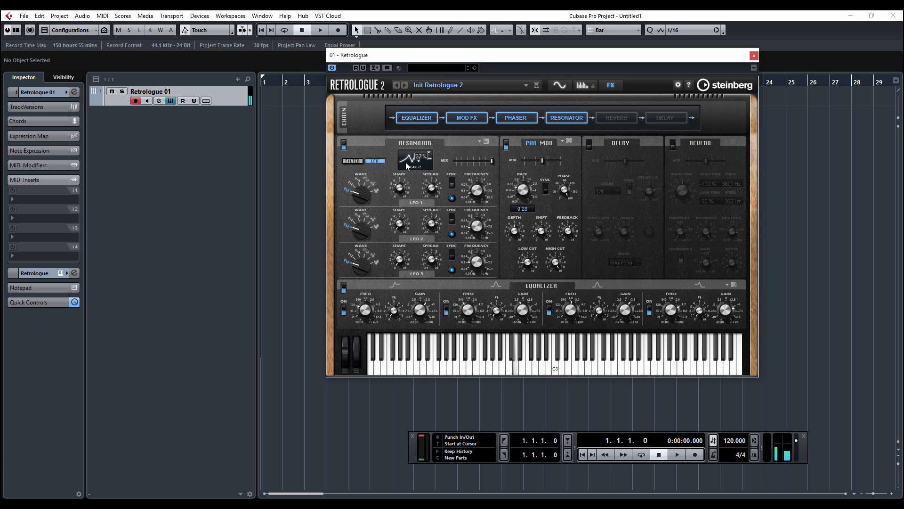
pyautogui.moveTo(406, 162); pyautogui.dragTo(406, 150)
pyautogui.moveTo(430, 189)
pyautogui.mouseDown()
pyautogui.moveTo(438, 180)
pyautogui.moveTo(445, 190)
pyautogui.mouseUp()
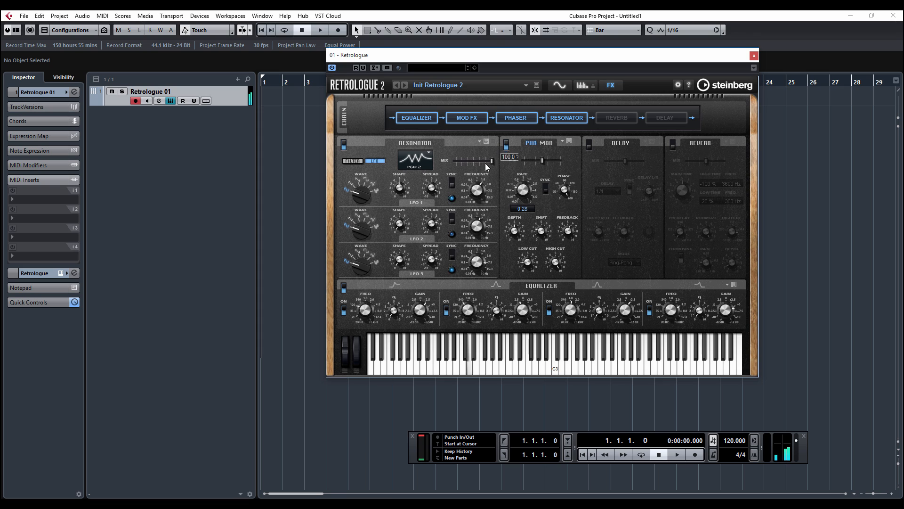
# Step: Bring the Resonator's mix down to around the middle and adjust the frequencies of LFO 2 and LFO 3
pyautogui.moveTo(485, 163)
pyautogui.mouseDown()
pyautogui.moveTo(450, 163)
pyautogui.moveTo(469, 162)
pyautogui.mouseUp()
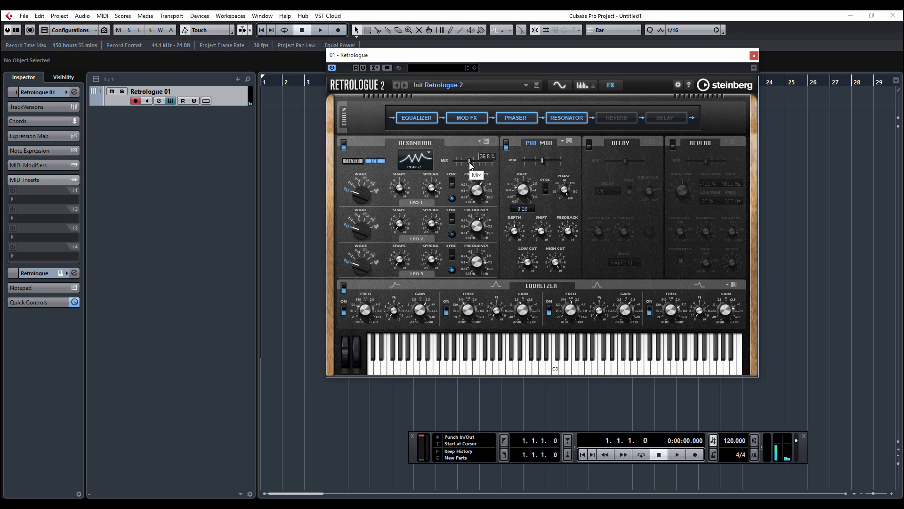
pyautogui.moveTo(470, 162); pyautogui.dragTo(450, 163)
pyautogui.moveTo(457, 160)
pyautogui.mouseDown()
pyautogui.moveTo(502, 162)
pyautogui.moveTo(473, 162)
pyautogui.mouseUp()
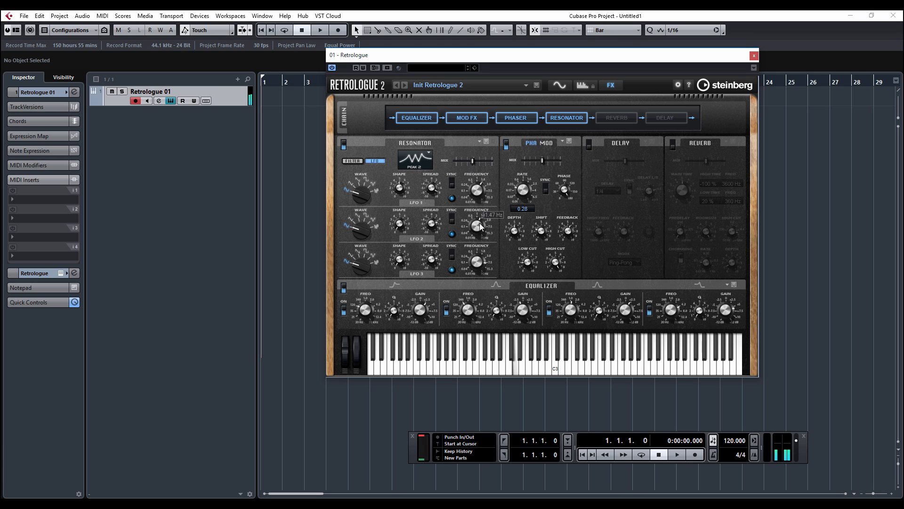
pyautogui.moveTo(479, 231); pyautogui.dragTo(479, 235)
pyautogui.moveTo(479, 268); pyautogui.dragTo(480, 295)
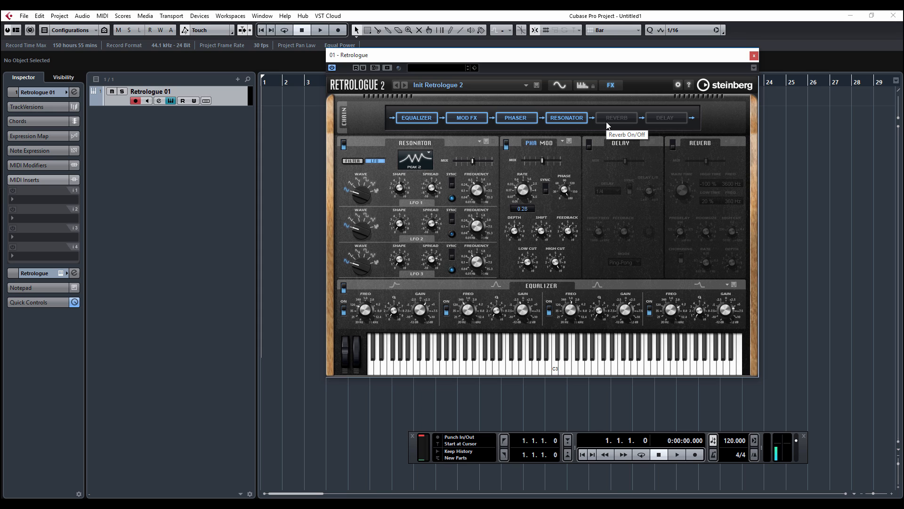
# Step: Enable the Reverb and adjust its mix and room size, with low time at 47% and high frequency at 3575 Hz
pyautogui.click(620, 120)
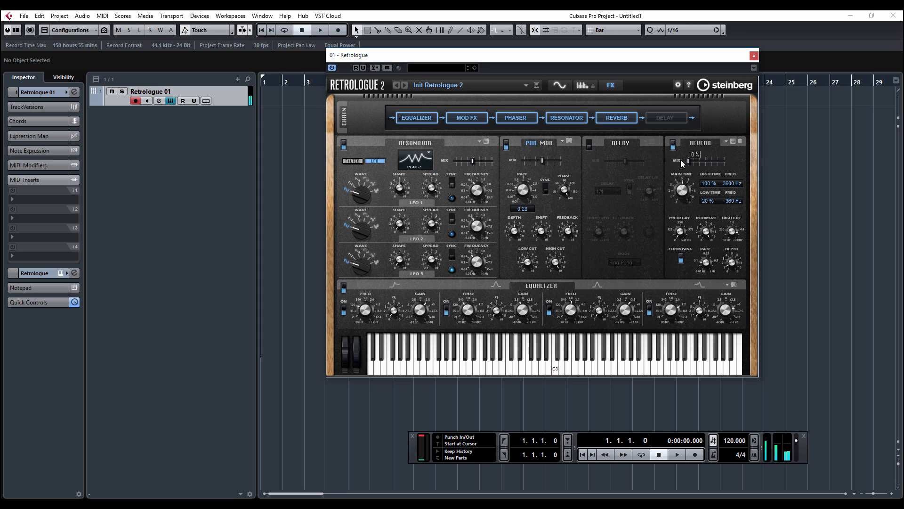
pyautogui.moveTo(680, 160); pyautogui.dragTo(682, 212)
pyautogui.moveTo(680, 200)
pyautogui.moveTo(712, 237)
pyautogui.moveTo(710, 235); pyautogui.dragTo(721, 346)
pyautogui.moveTo(738, 240)
pyautogui.moveTo(707, 268)
# Step: Switch the reverb's chorusing off and back on, and lower the reverb mix to 12%
pyautogui.click(683, 256)
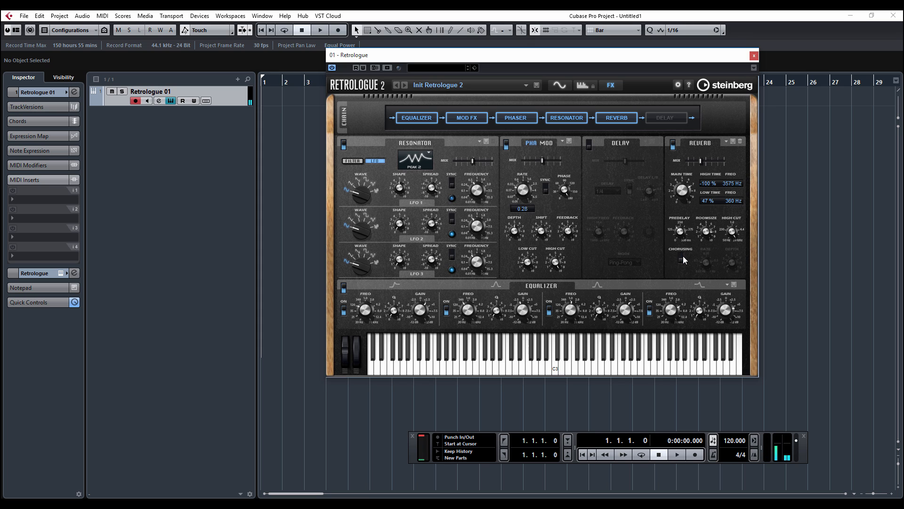
pyautogui.click(682, 259)
pyautogui.moveTo(724, 254)
pyautogui.moveTo(742, 230)
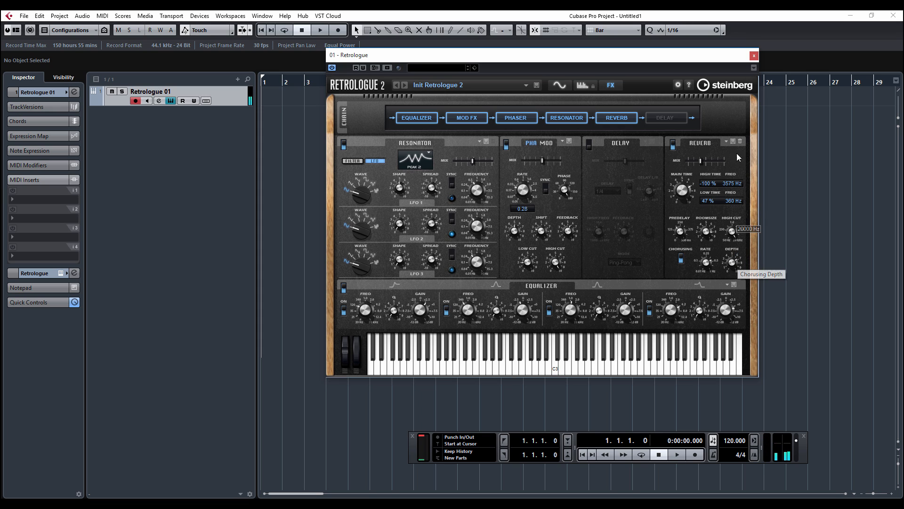
pyautogui.moveTo(693, 163)
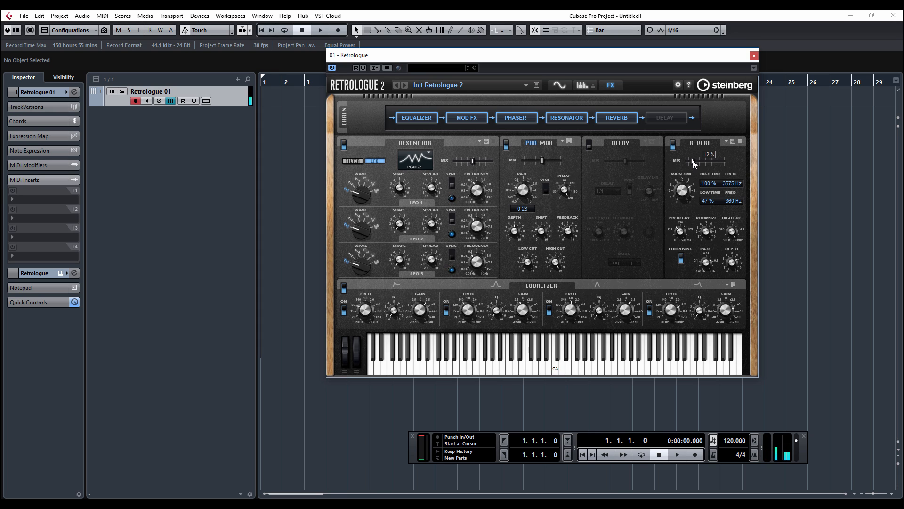
# Step: Enable the Delay, lower its mix slightly, turn tempo sync off and set the delay time to 2550 ms
pyautogui.click(664, 122)
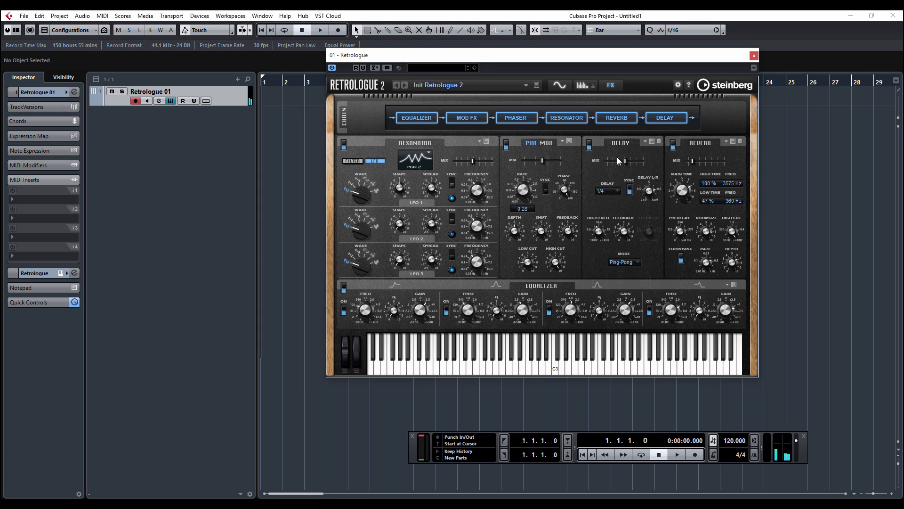
pyautogui.moveTo(637, 167)
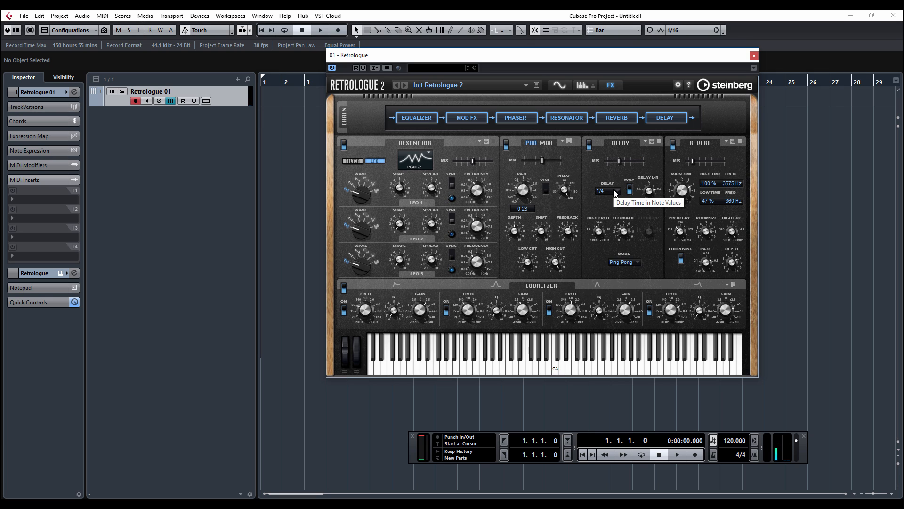
pyautogui.click(615, 193)
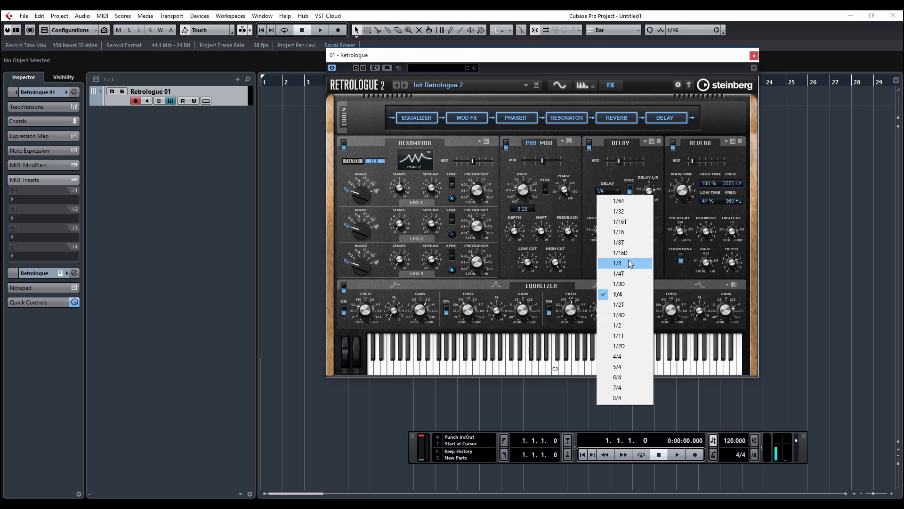
pyautogui.click(592, 177)
pyautogui.click(630, 190)
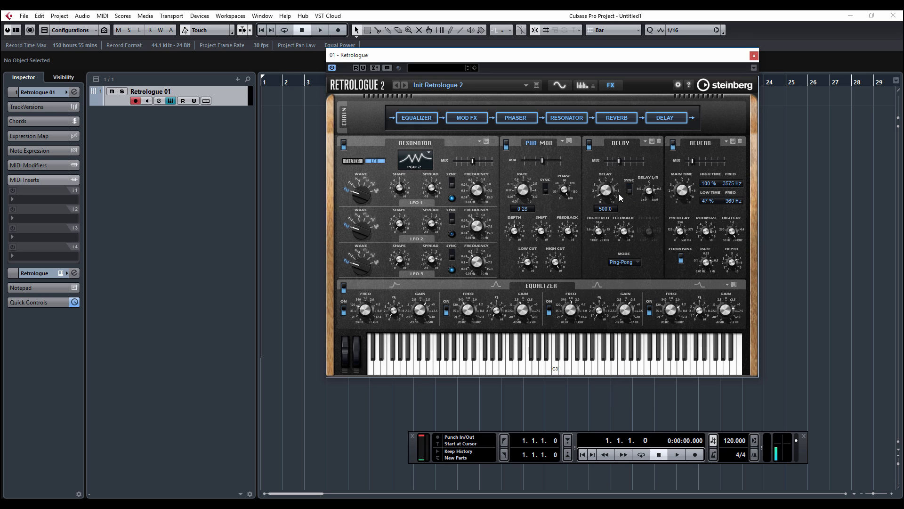
pyautogui.moveTo(608, 192); pyautogui.dragTo(612, 154)
# Step: Adjust the delay's left/right time balance and change the delay mode to Stereo
pyautogui.moveTo(656, 194); pyautogui.dragTo(658, 143)
pyautogui.click(629, 262)
pyautogui.click(641, 270)
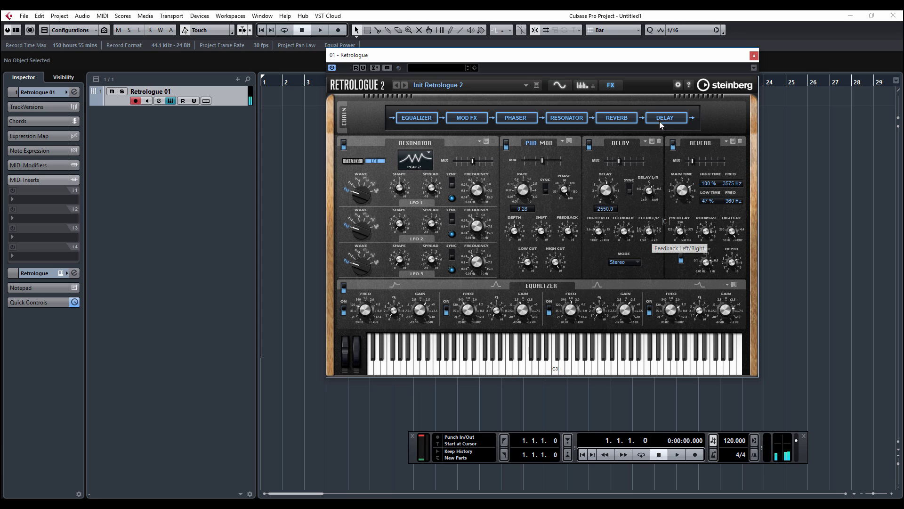
# Step: Shorten the delay time to 575 ms and lower the delay mix to 14%
pyautogui.moveTo(611, 190)
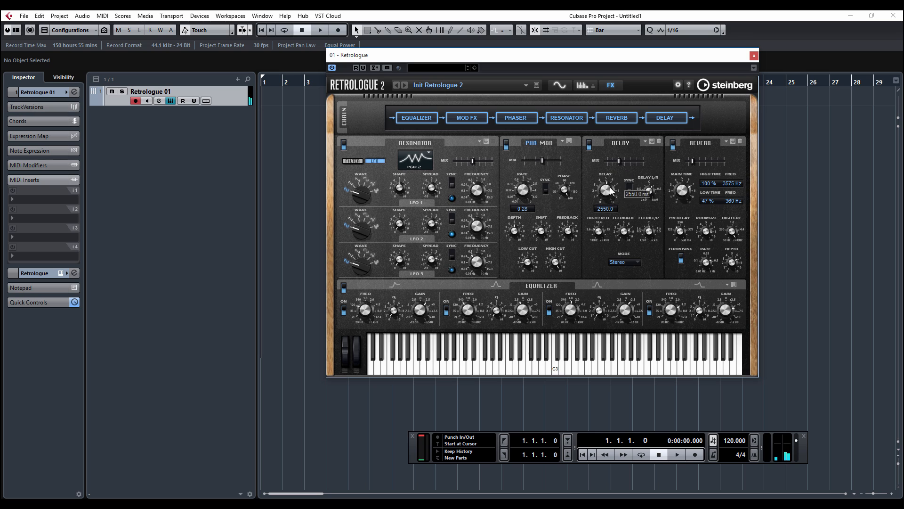
pyautogui.moveTo(611, 190); pyautogui.dragTo(615, 219)
pyautogui.moveTo(649, 202)
pyautogui.moveTo(615, 162); pyautogui.dragTo(615, 163)
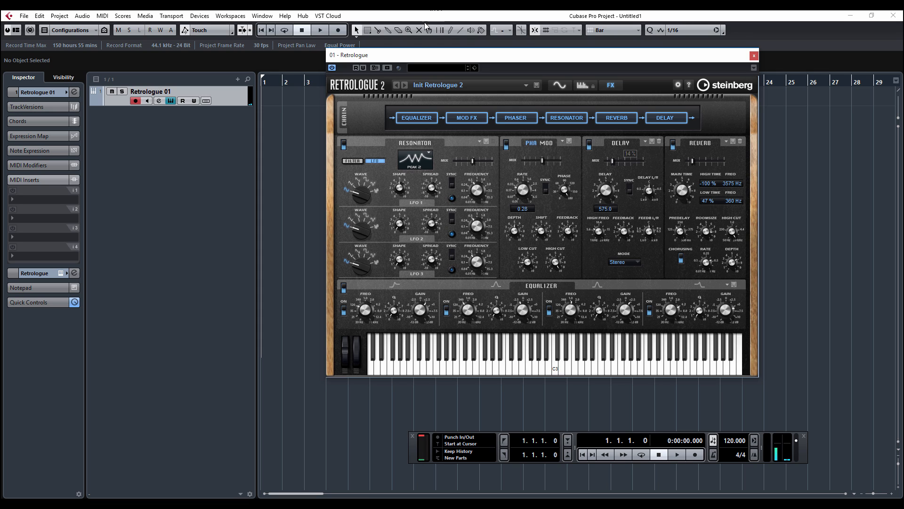
# Step: Bypass the Mod FX, resonator, equalizer, reverb and delay in the effects chain and re-enable them
pyautogui.click(475, 121)
pyautogui.click(569, 116)
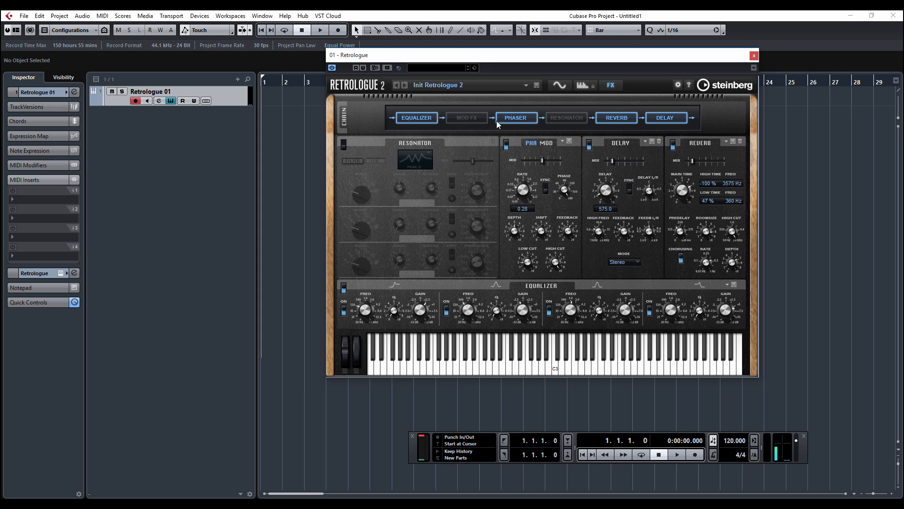
pyautogui.click(418, 119)
pyautogui.click(618, 118)
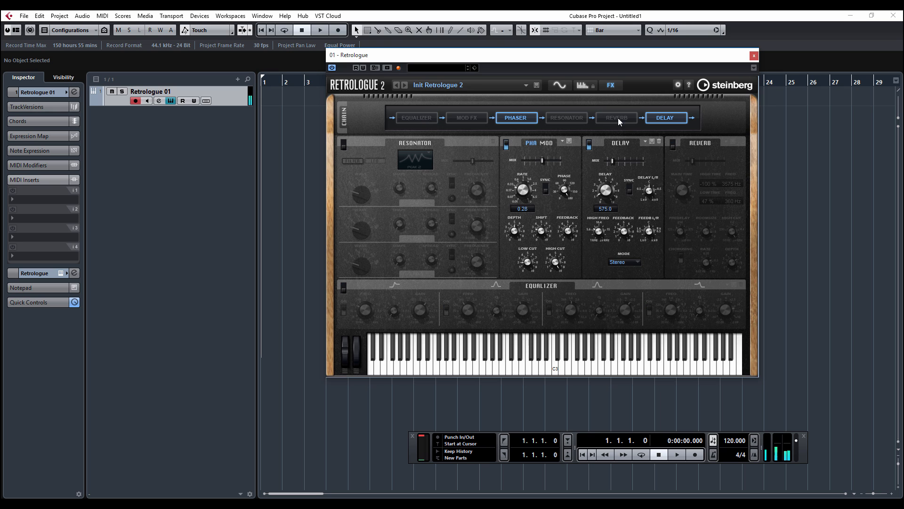
pyautogui.click(468, 120)
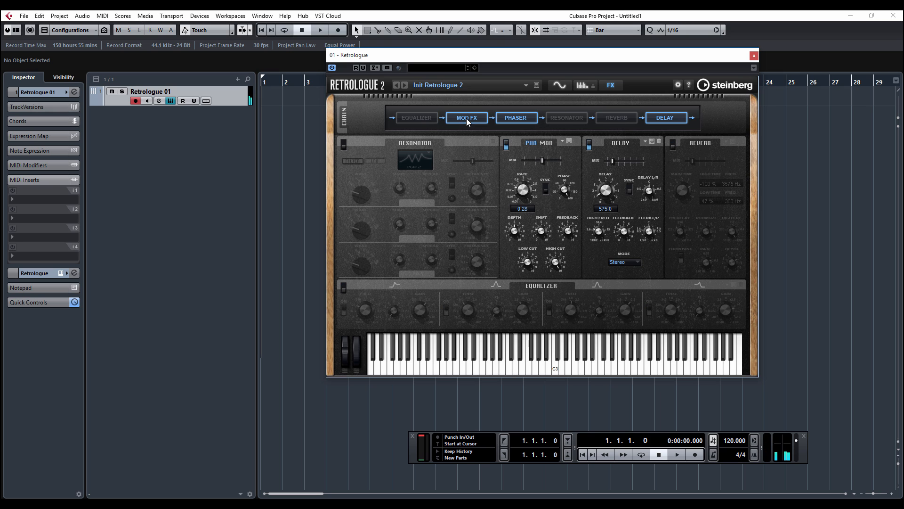
pyautogui.click(418, 119)
pyautogui.click(617, 116)
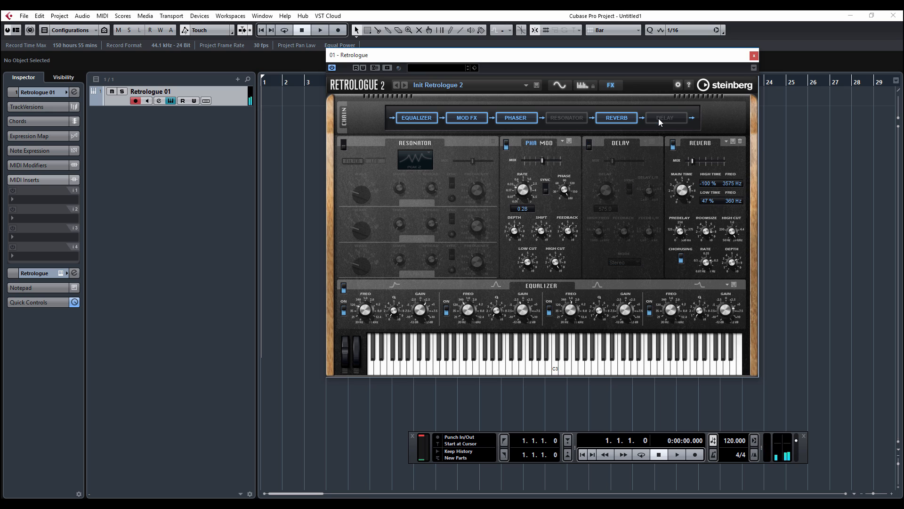
pyautogui.click(660, 119)
pyautogui.click(567, 117)
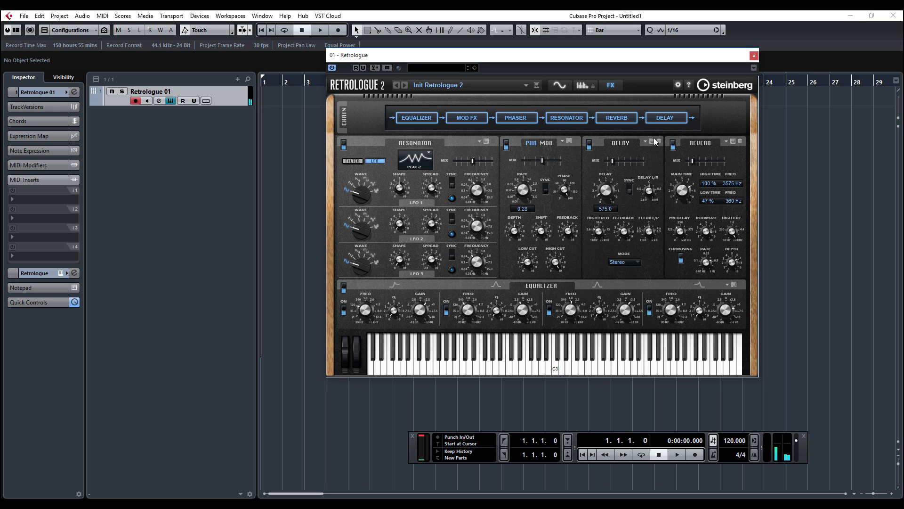
# Step: Reorder the effects chain to Resonator, Delay, Mod FX, Equalizer, Phaser, Reverb, briefly trying the reverb in first place
pyautogui.moveTo(617, 121); pyautogui.dragTo(469, 121)
pyautogui.moveTo(608, 120); pyautogui.dragTo(640, 124)
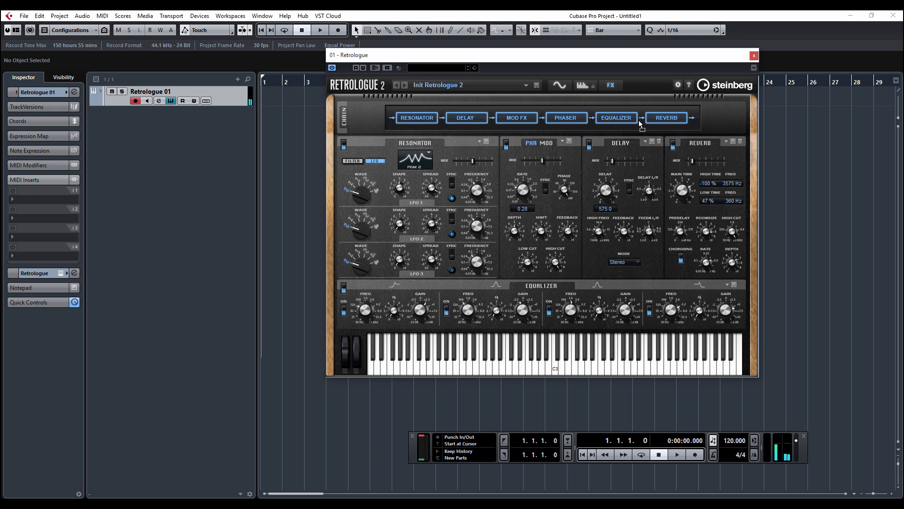
pyautogui.moveTo(617, 118); pyautogui.dragTo(589, 123)
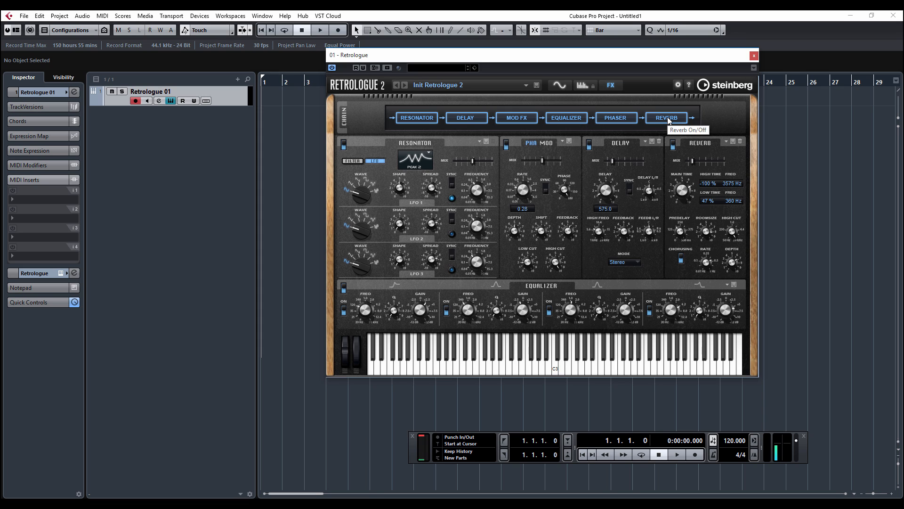
pyautogui.moveTo(668, 121); pyautogui.dragTo(400, 125)
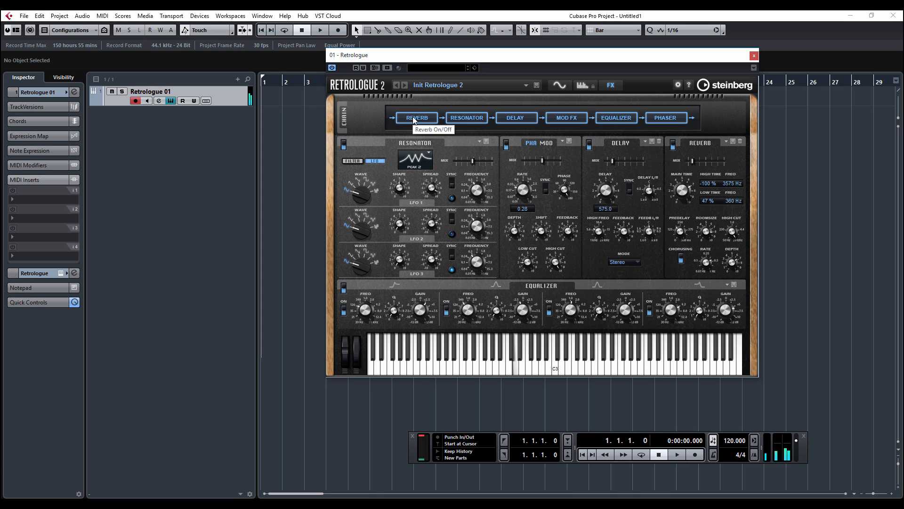
pyautogui.moveTo(414, 120); pyautogui.dragTo(678, 121)
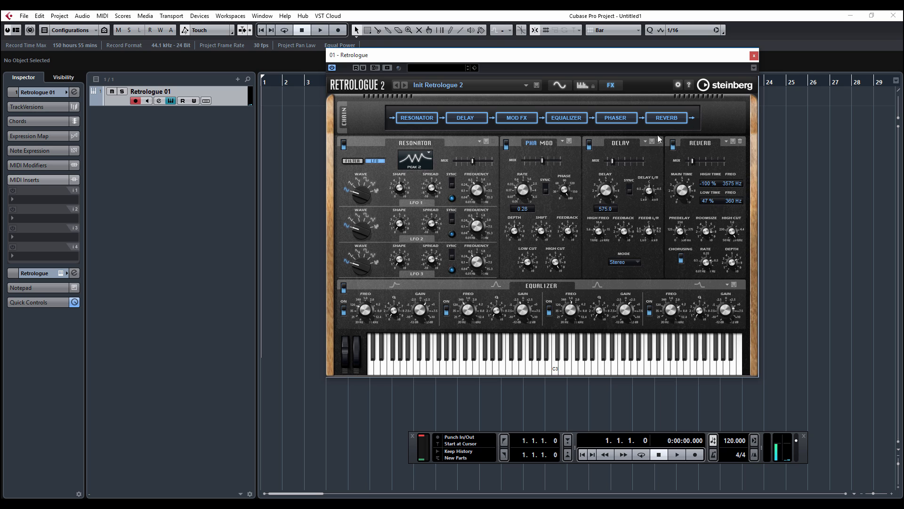
# Step: Switch off all six effects in the chain: resonator, delay, Mod FX, equalizer, phaser and reverb
pyautogui.click(586, 89)
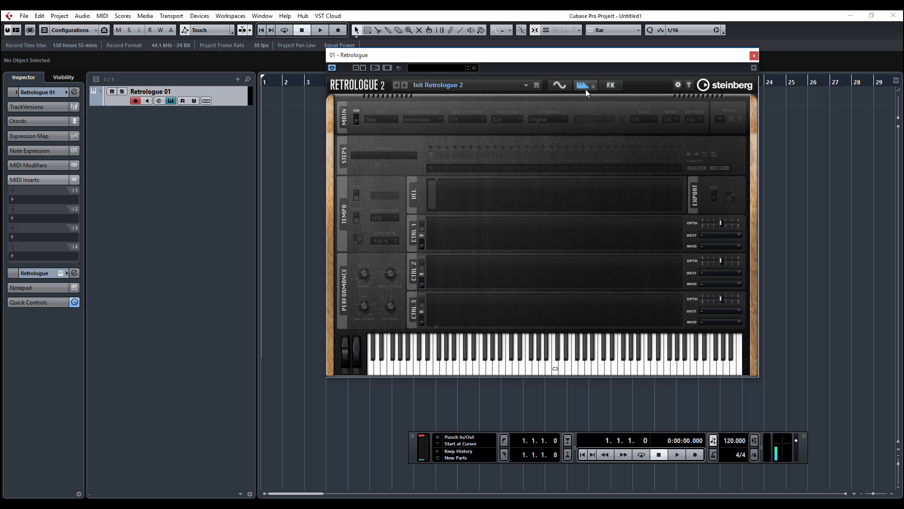
pyautogui.click(607, 86)
pyautogui.click(420, 119)
pyautogui.click(467, 119)
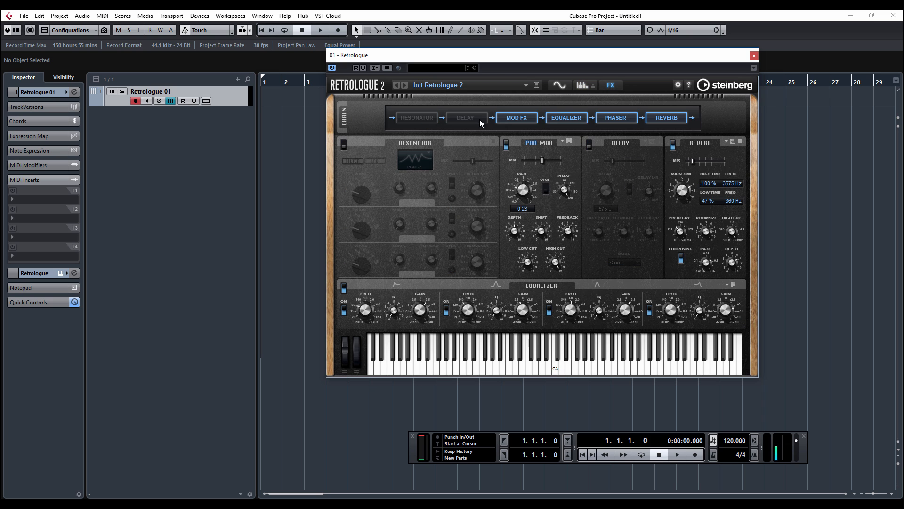
pyautogui.click(515, 117)
pyautogui.click(564, 121)
pyautogui.click(610, 118)
pyautogui.click(664, 118)
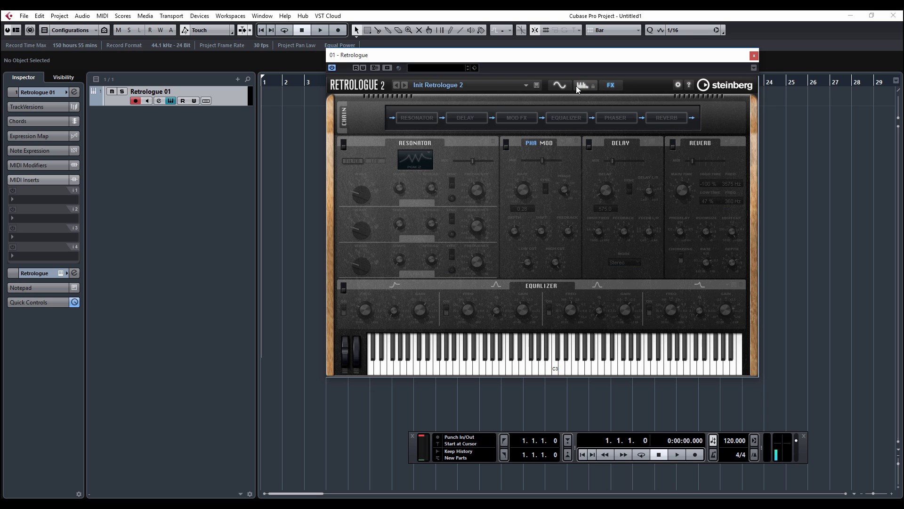
# Step: Switch on the arpeggiator and set its mode to Chord
pyautogui.click(582, 86)
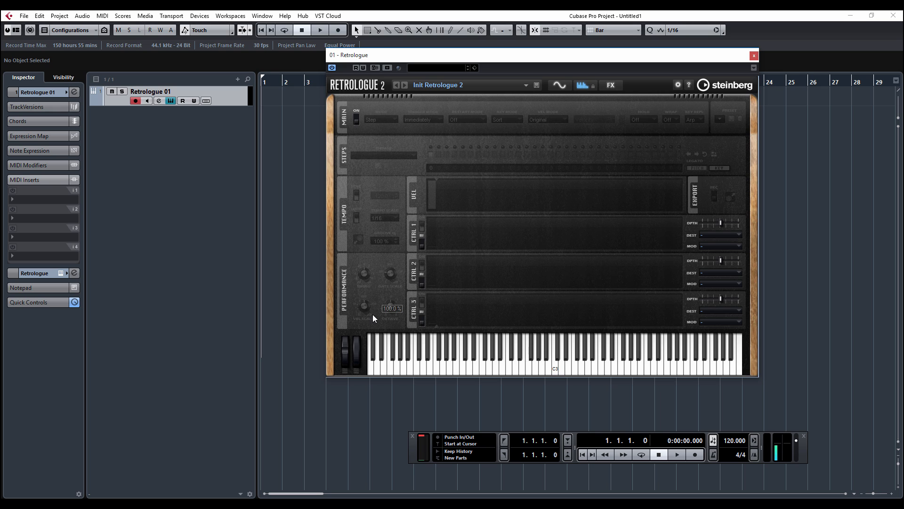
pyautogui.click(356, 119)
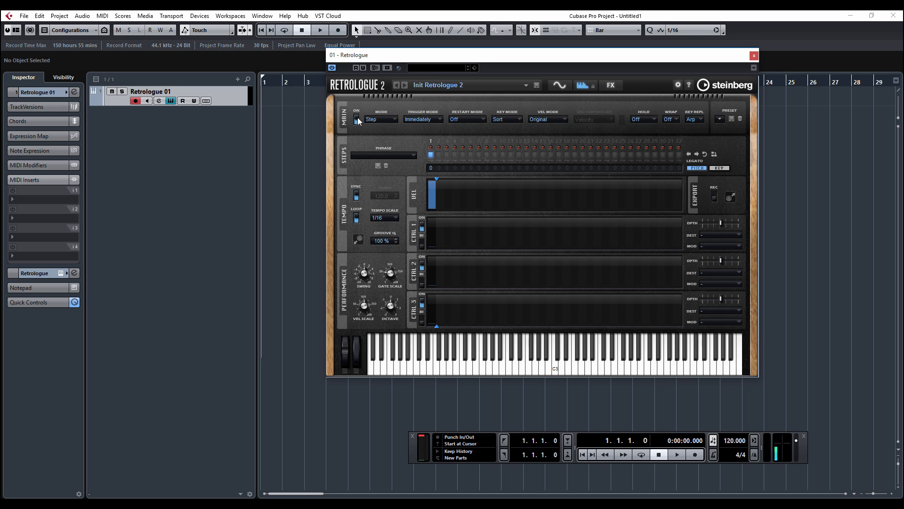
pyautogui.click(386, 117)
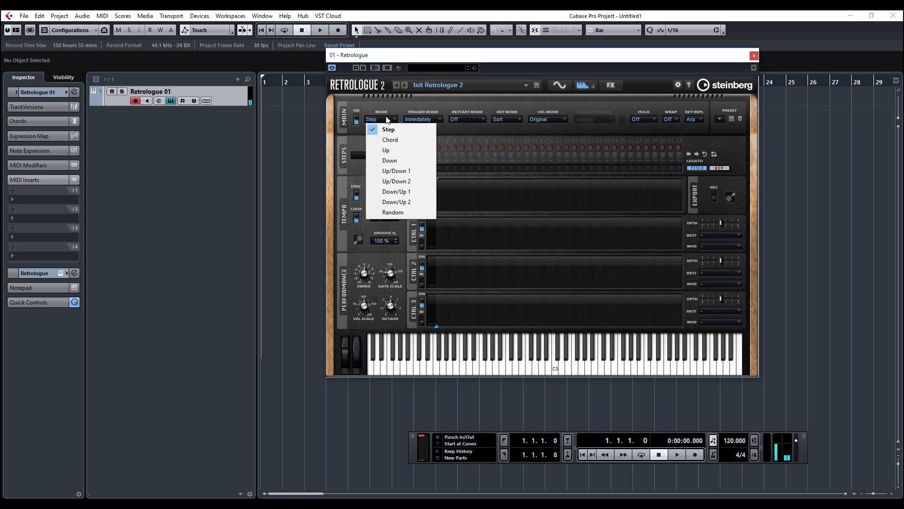
pyautogui.click(393, 139)
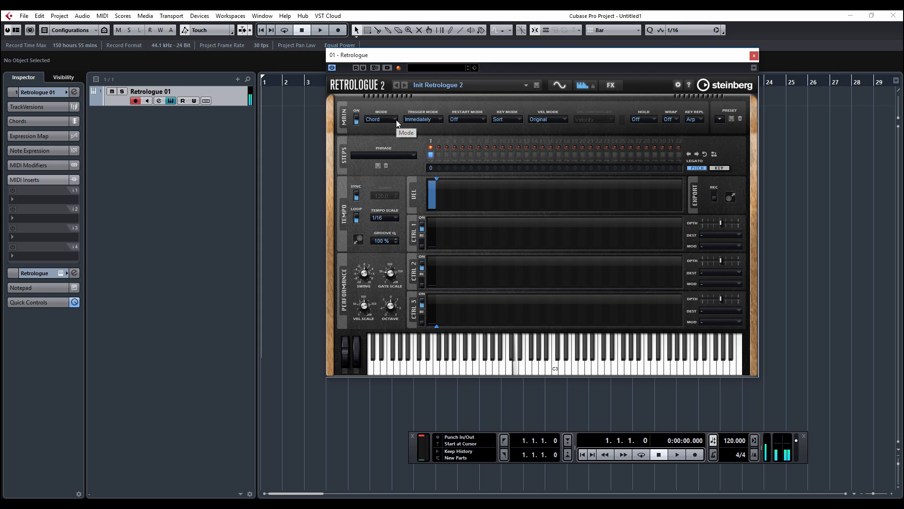
# Step: Try the arpeggiator's Up and Down modes, and return the mode to Step
pyautogui.click(396, 120)
pyautogui.click(394, 150)
pyautogui.click(388, 118)
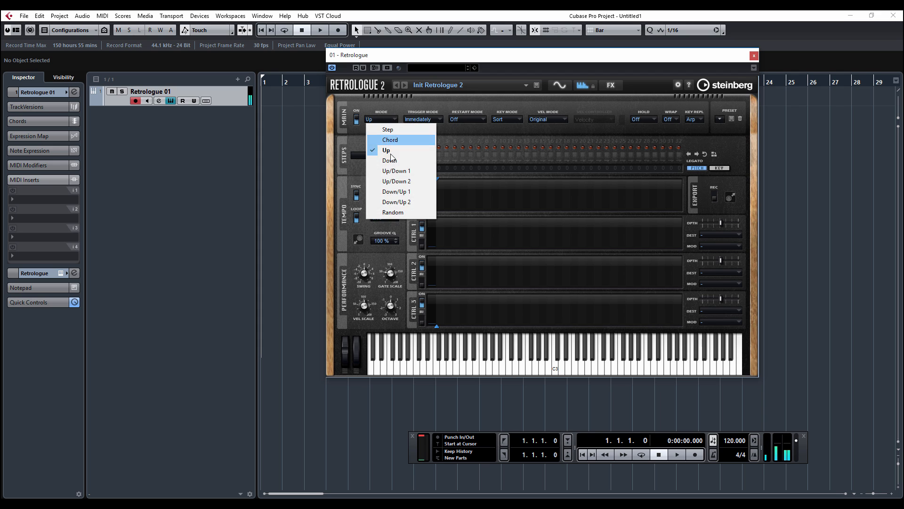
pyautogui.click(391, 161)
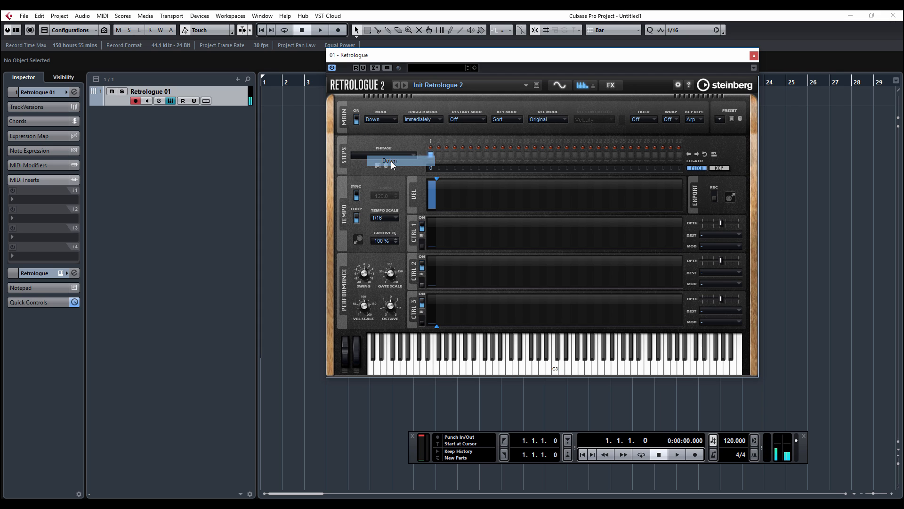
pyautogui.click(383, 116)
pyautogui.click(385, 129)
# Step: Audition the arpeggiator in Chord, Up and Down modes in turn
pyautogui.click(386, 118)
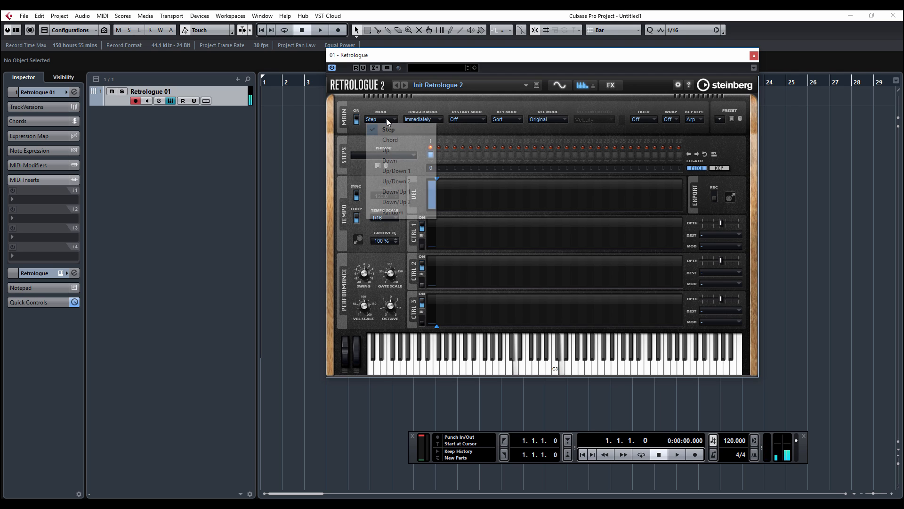
pyautogui.click(390, 139)
pyautogui.click(392, 119)
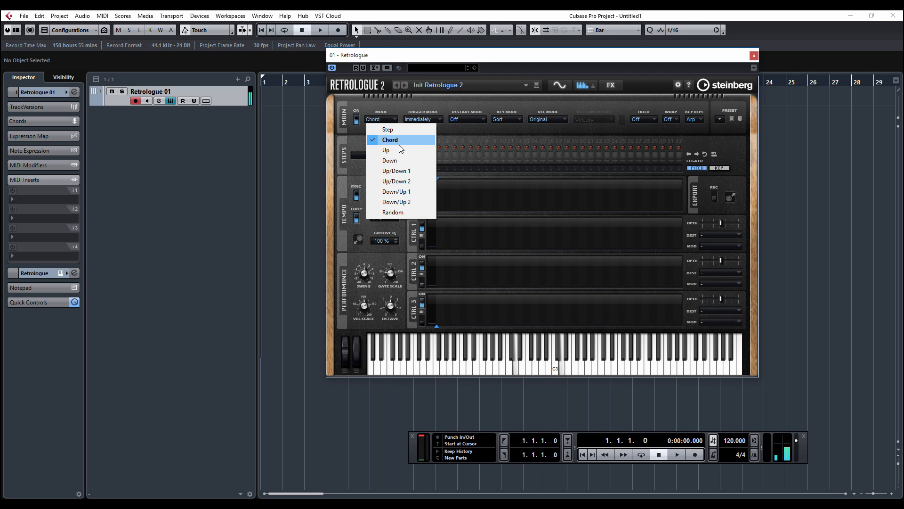
pyautogui.click(399, 150)
pyautogui.click(392, 119)
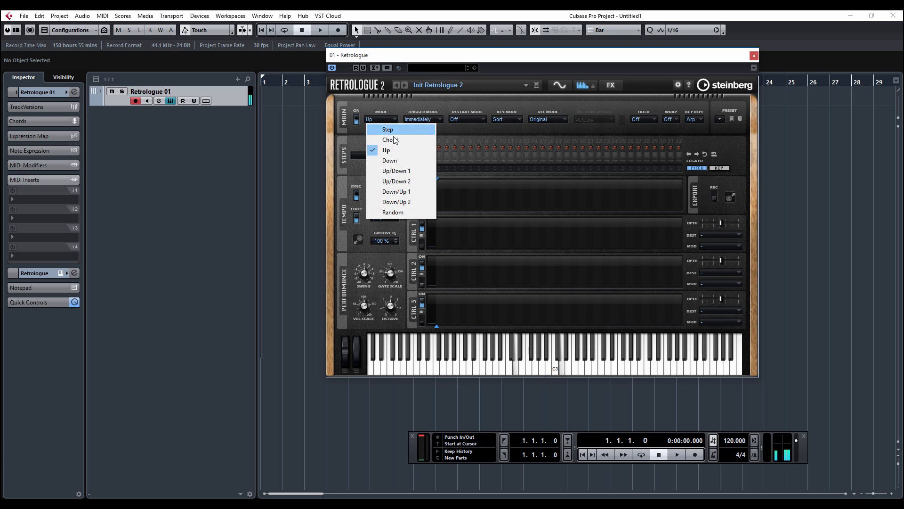
pyautogui.click(396, 161)
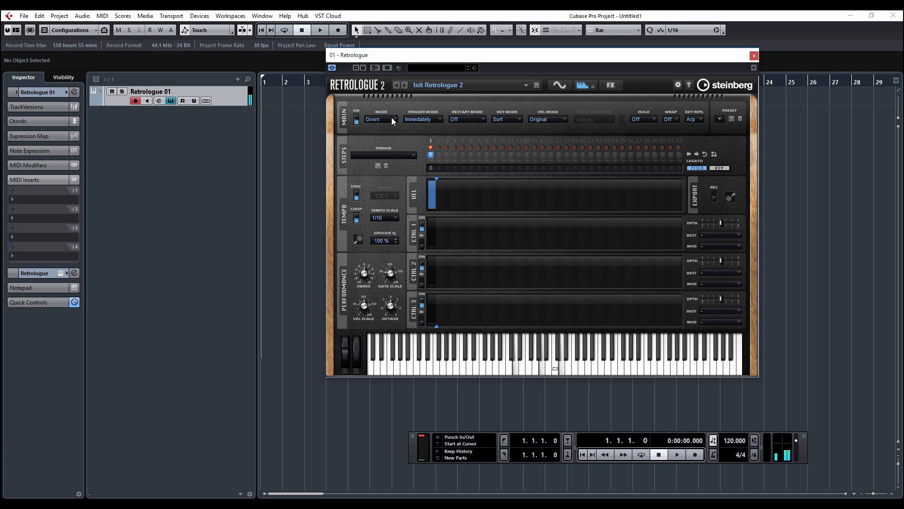
# Step: Audition the arpeggiator's Up/Down 1, Up/Down 2, Down/Up 1, Down/Up 2 and Random modes in turn
pyautogui.click(391, 120)
pyautogui.click(400, 171)
pyautogui.click(397, 118)
pyautogui.click(391, 182)
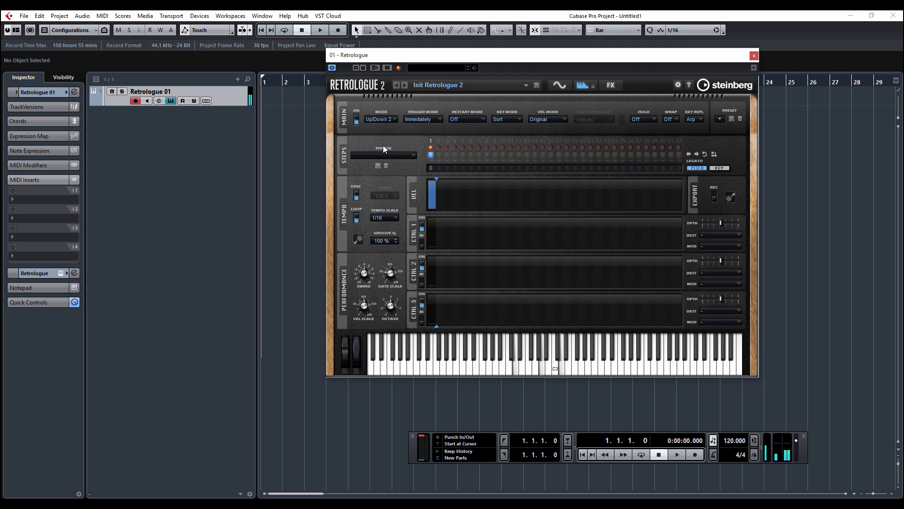
pyautogui.click(392, 121)
pyautogui.click(414, 191)
pyautogui.click(380, 121)
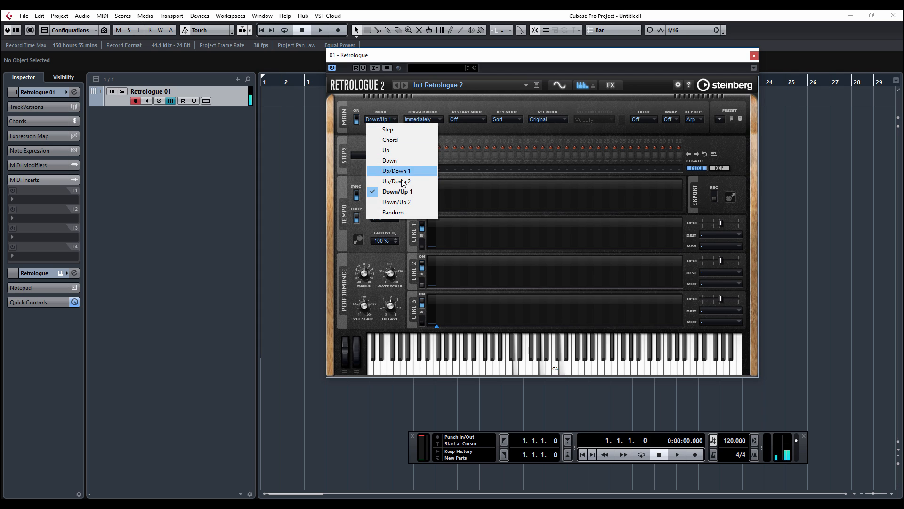
pyautogui.click(400, 203)
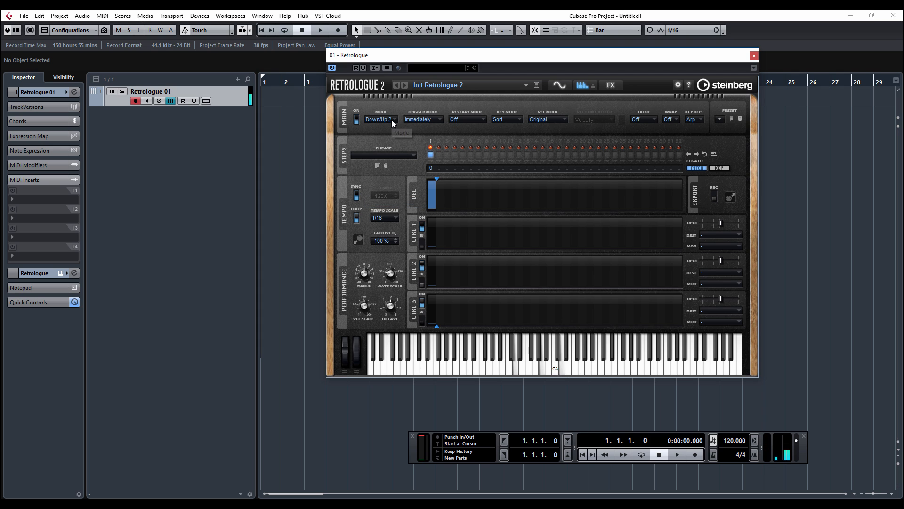
pyautogui.click(392, 120)
pyautogui.click(395, 212)
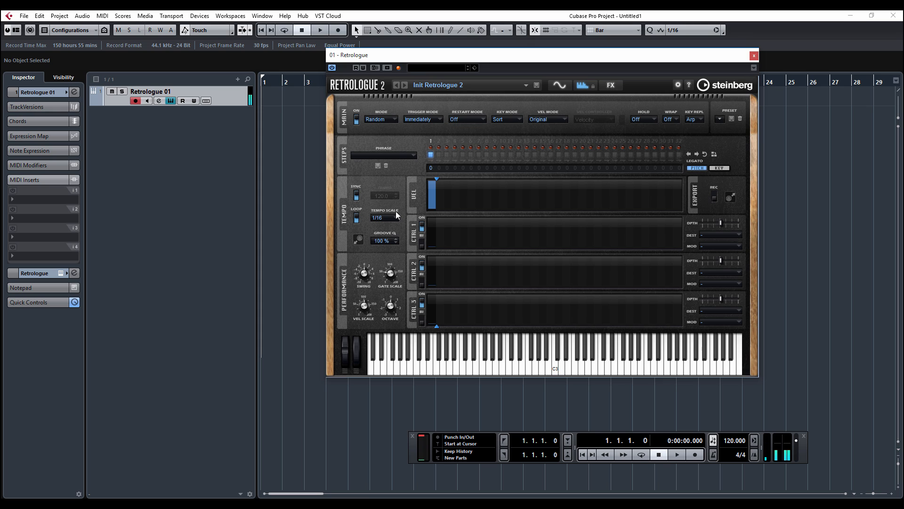
# Step: Set the arpeggiator's Hold option to On and change its mode to Down
pyautogui.click(427, 118)
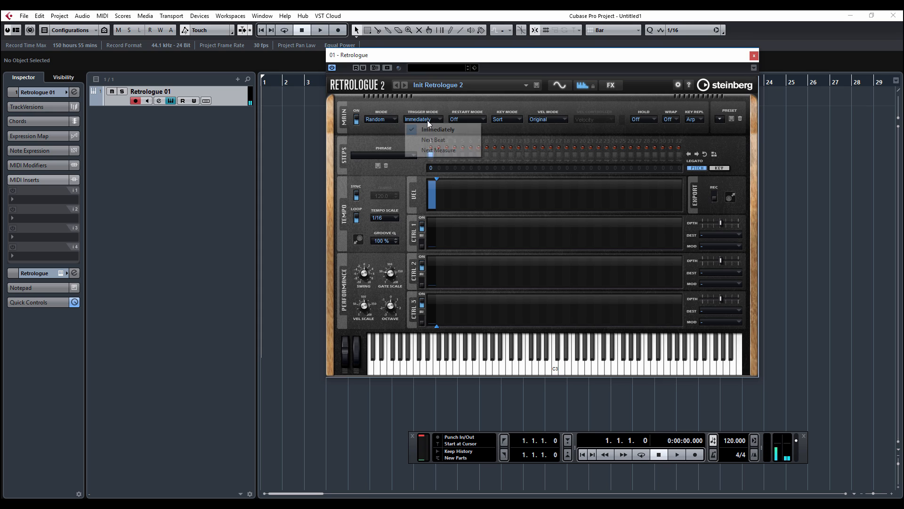
pyautogui.click(439, 112)
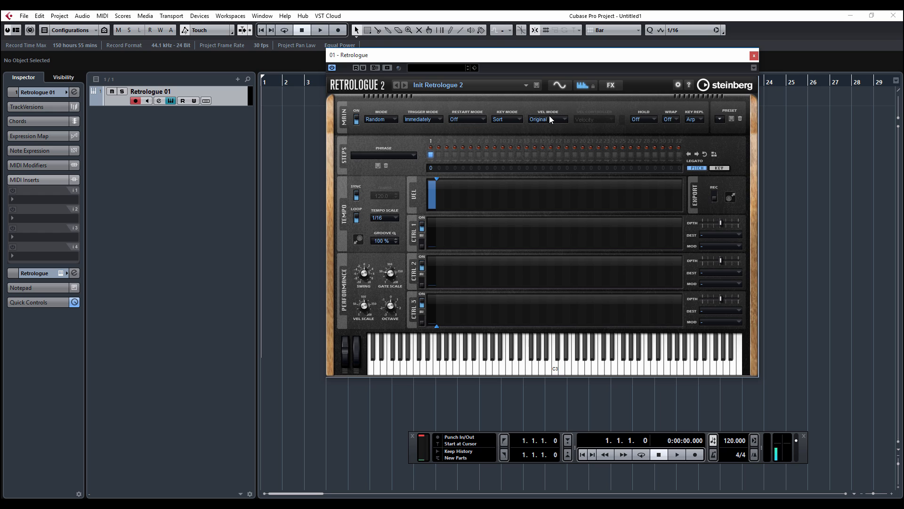
pyautogui.click(640, 118)
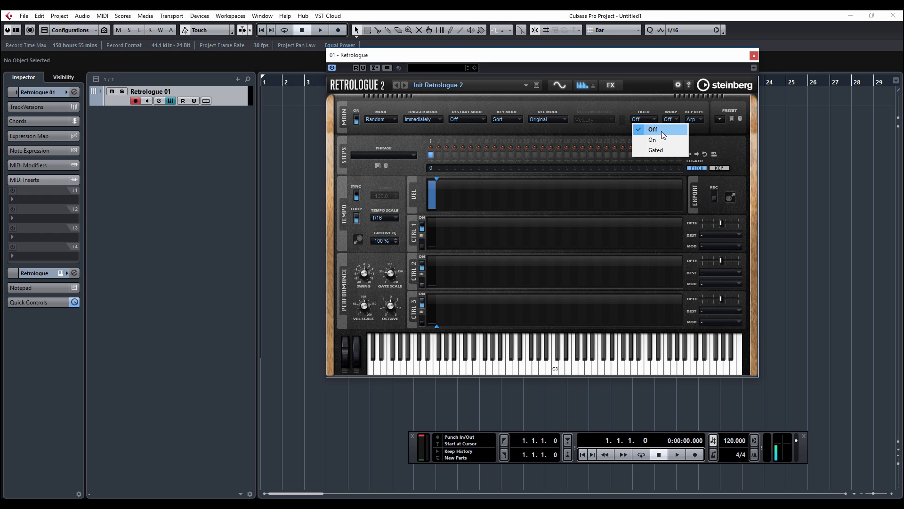
pyautogui.click(663, 137)
pyautogui.click(381, 120)
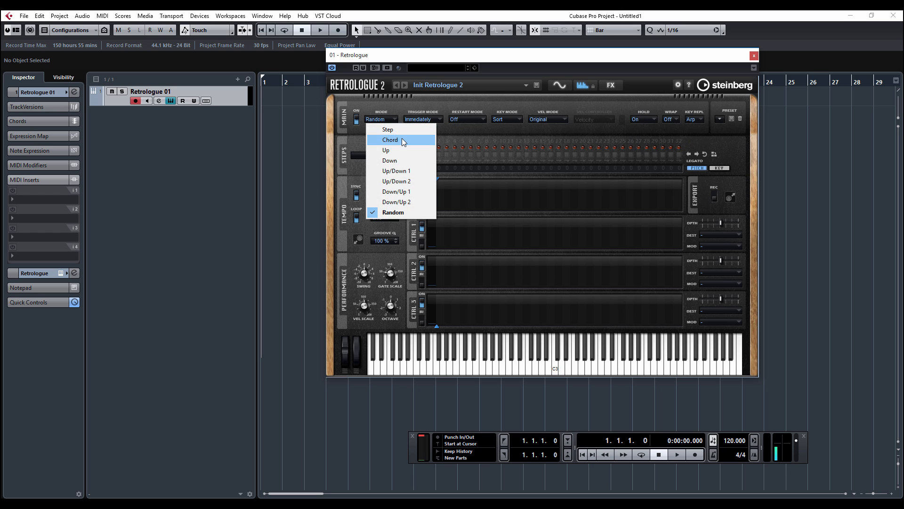
pyautogui.click(404, 161)
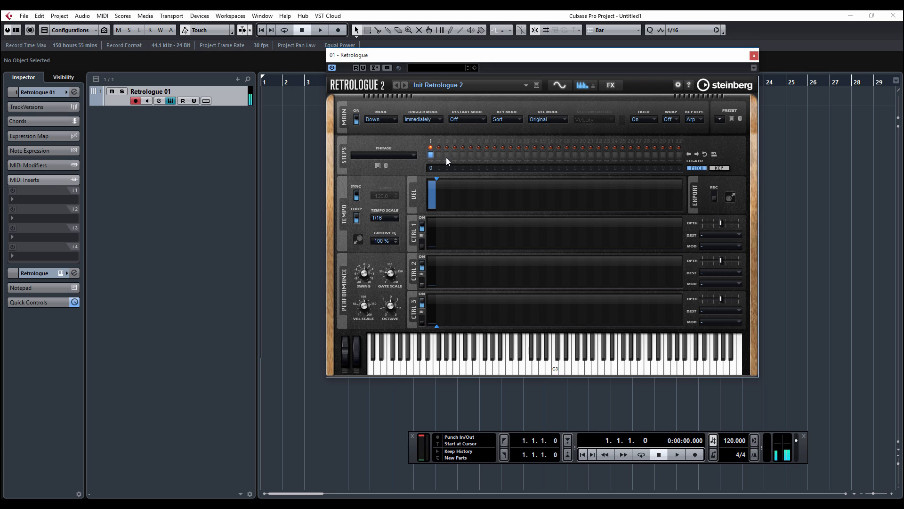
# Step: Look over the categories in the arpeggiator's phrase browser and close it
pyautogui.click(417, 156)
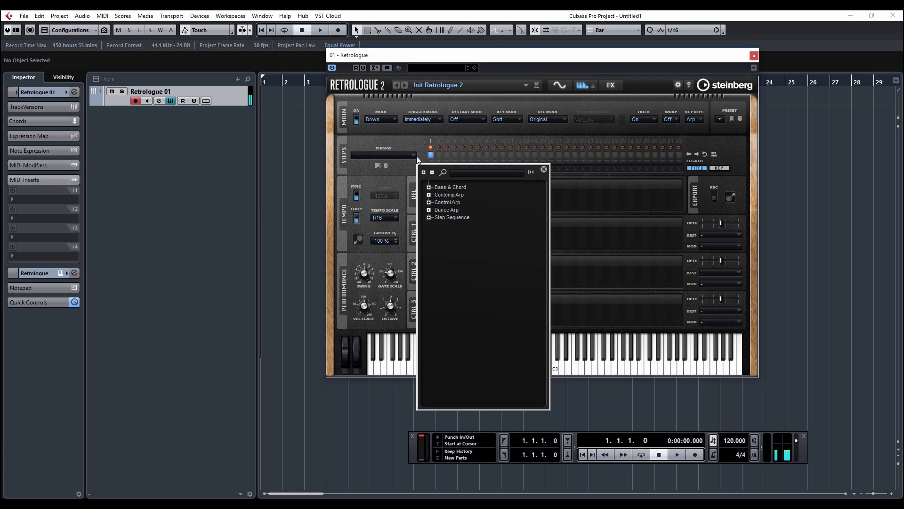
pyautogui.click(415, 145)
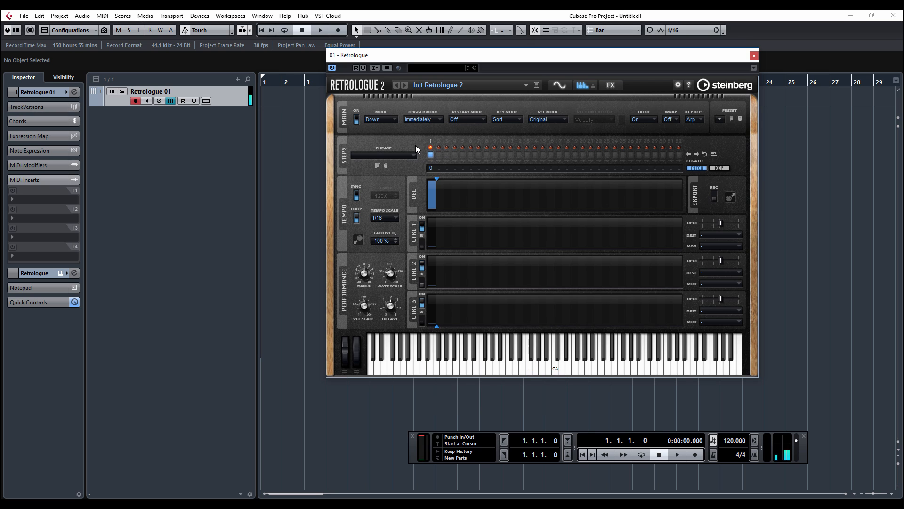
# Step: Switch the arpeggiator's Hold off and audition the phrases Contemp Arp 01, Contemp Arp 04 and Contemp Arp 09
pyautogui.click(649, 117)
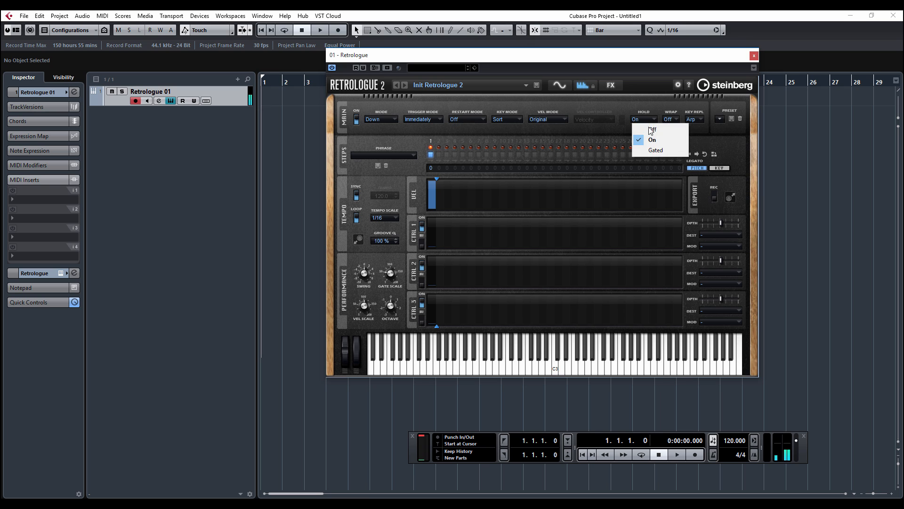
pyautogui.click(649, 130)
pyautogui.click(396, 157)
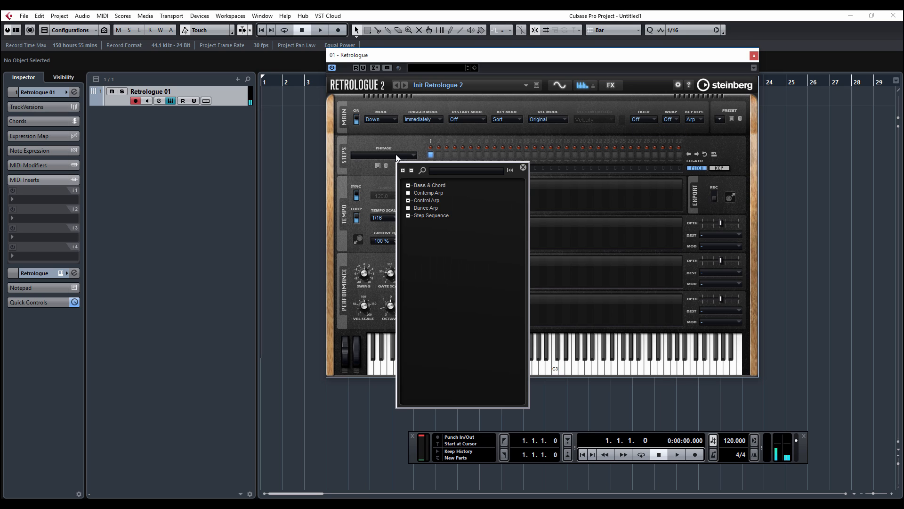
pyautogui.click(408, 193)
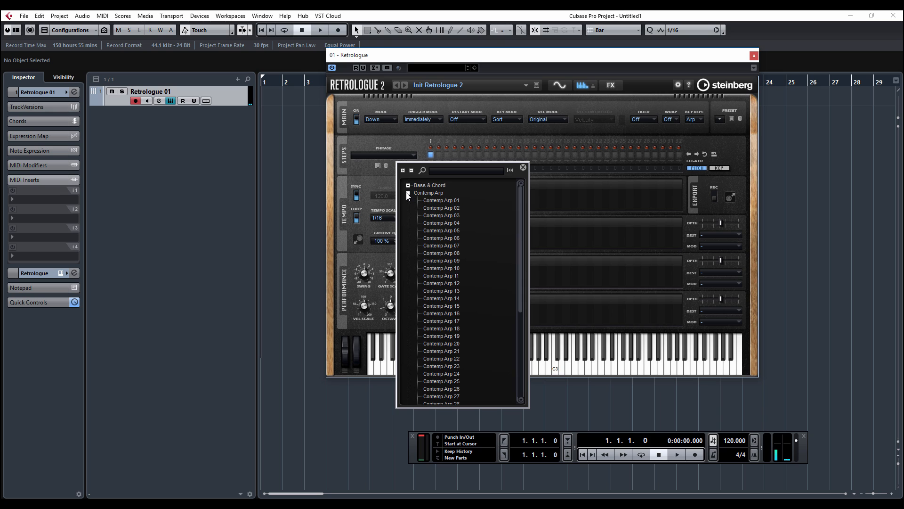
pyautogui.click(431, 200)
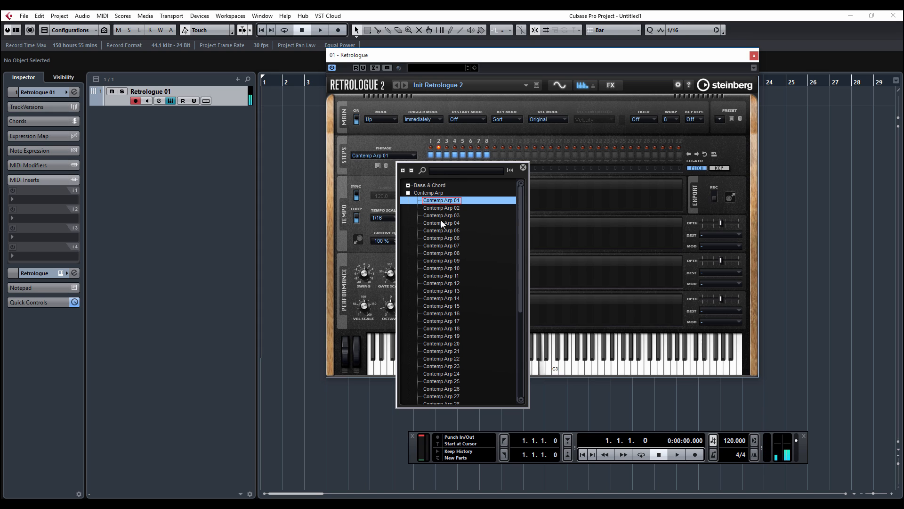
pyautogui.click(441, 222)
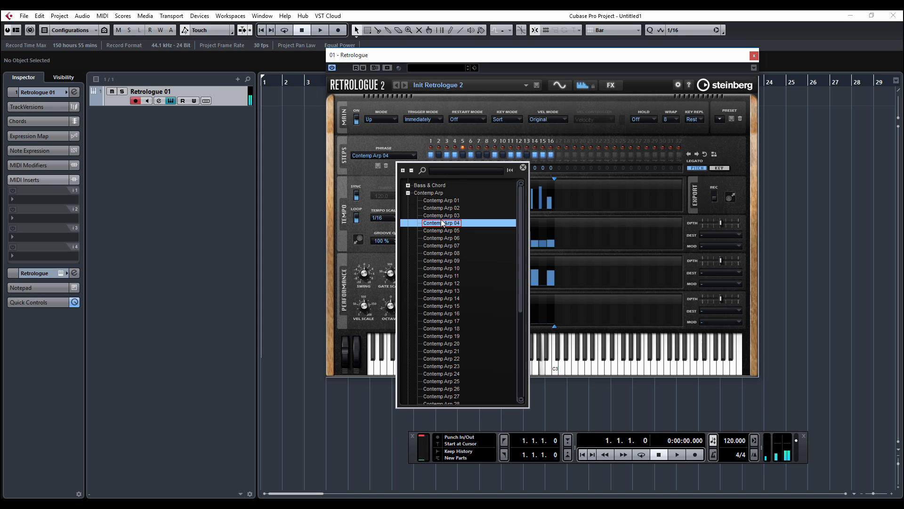
pyautogui.click(445, 260)
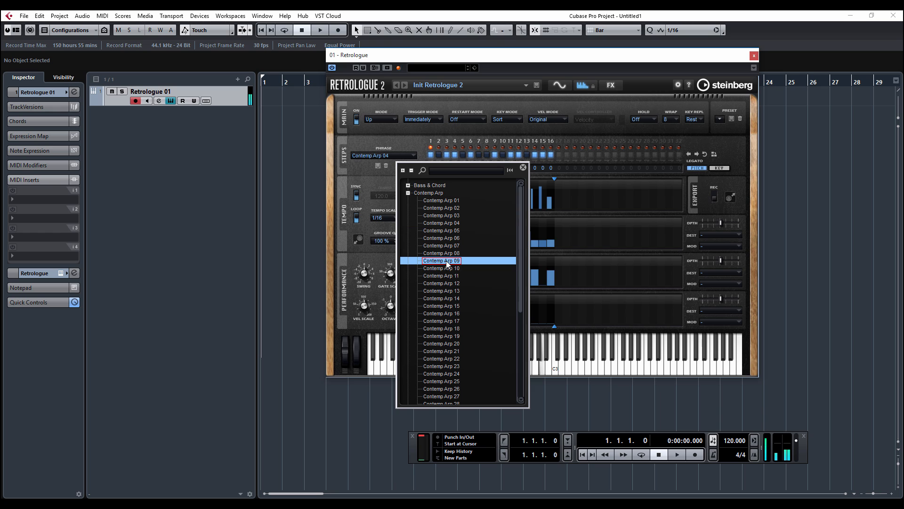
pyautogui.click(414, 158)
# Step: Audition the Control Arp phrases 1_16 Control Arp 03 and 1_16 Control Arp 07
pyautogui.click(414, 159)
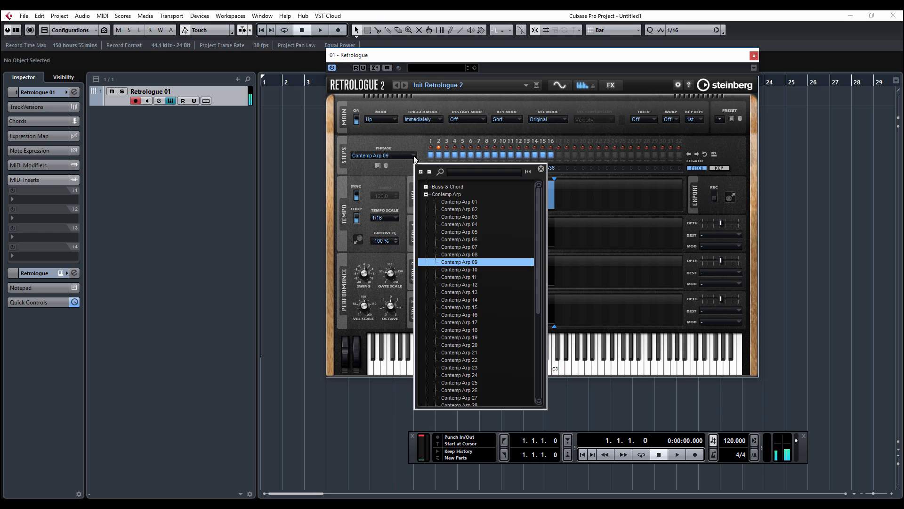
pyautogui.click(427, 195)
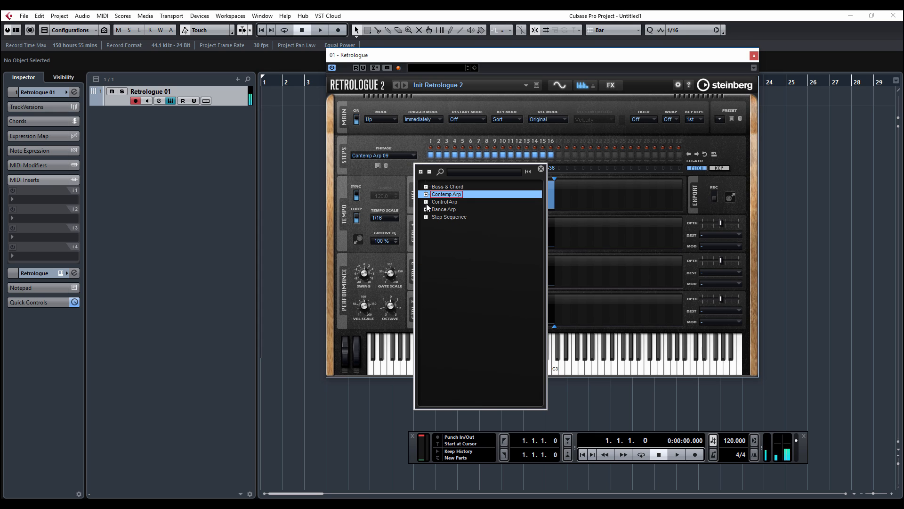
pyautogui.click(426, 202)
pyautogui.click(474, 225)
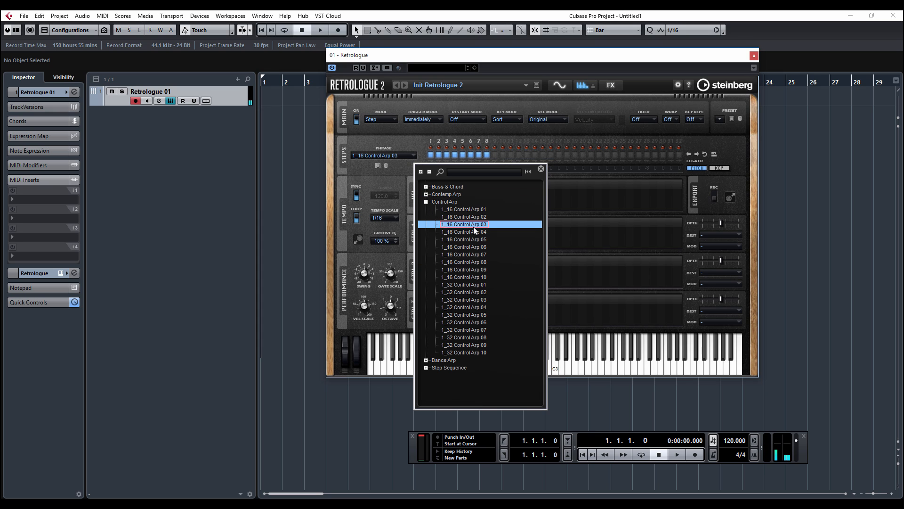
pyautogui.doubleClick(465, 254)
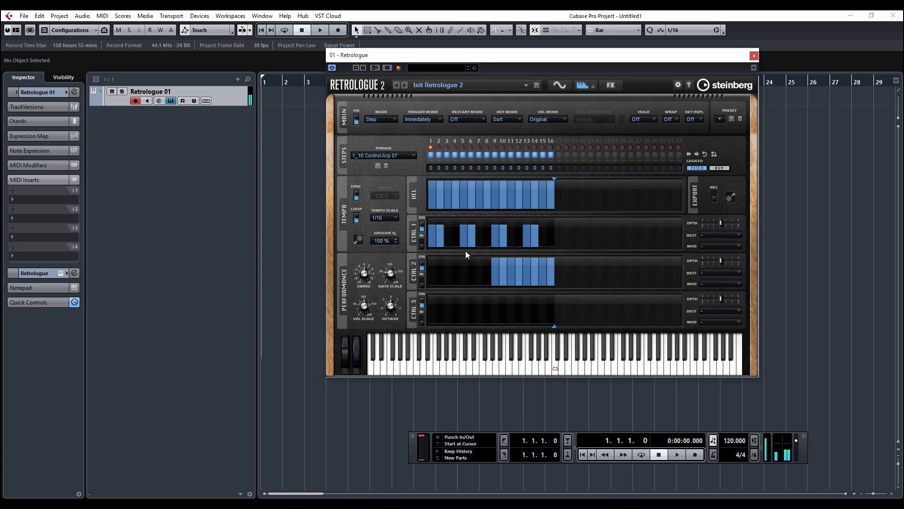
# Step: Audition the Dance Arp phrases Dance Arp 10 and Dance Arp 15 in the arpeggiator
pyautogui.click(413, 157)
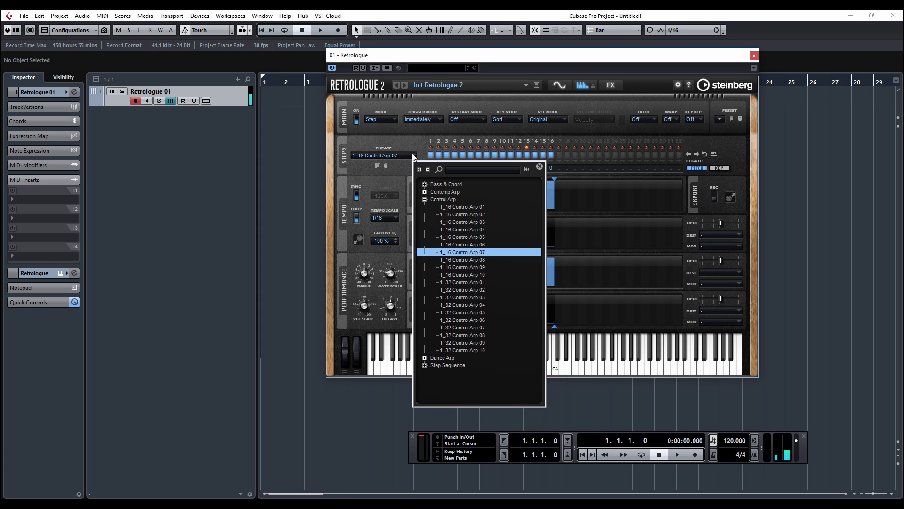
pyautogui.click(419, 199)
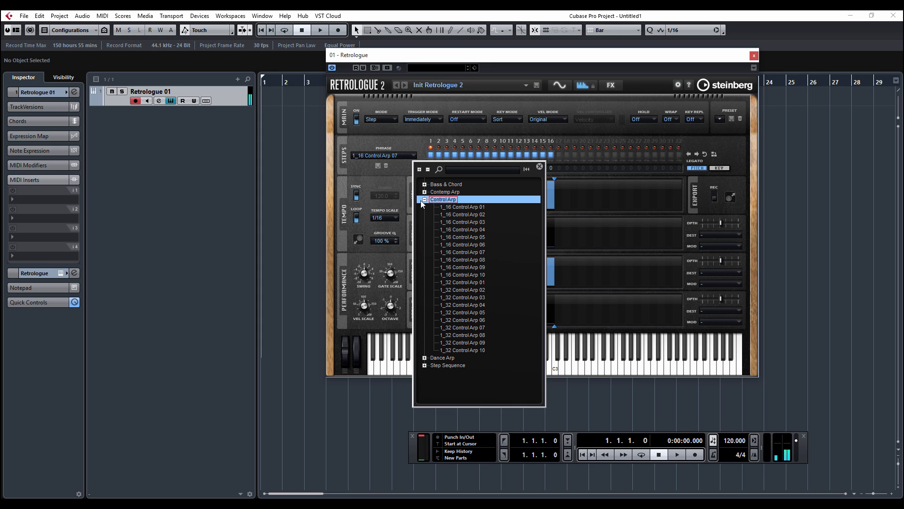
pyautogui.click(424, 199)
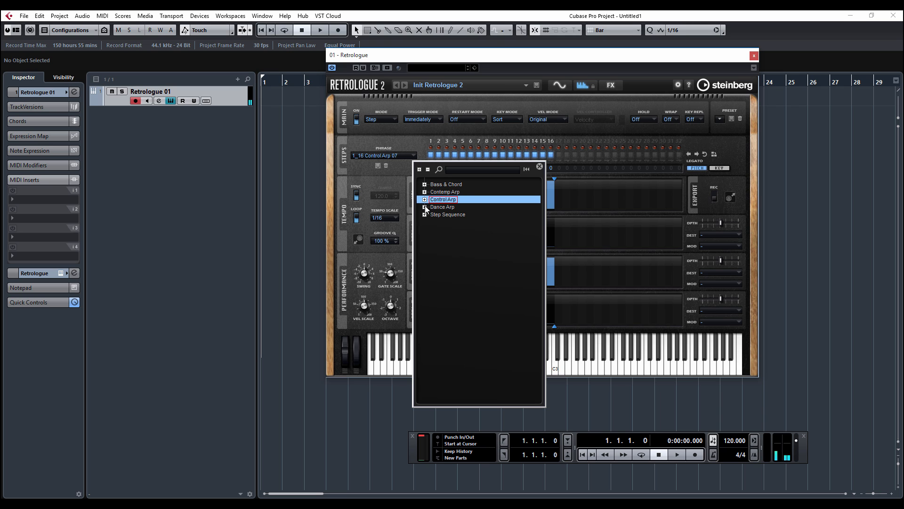
pyautogui.click(426, 209)
pyautogui.doubleClick(454, 283)
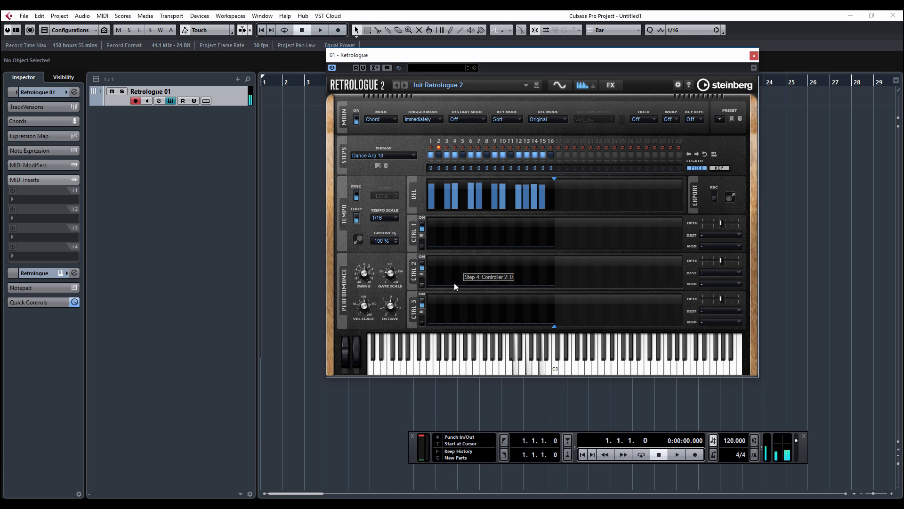
pyautogui.click(413, 155)
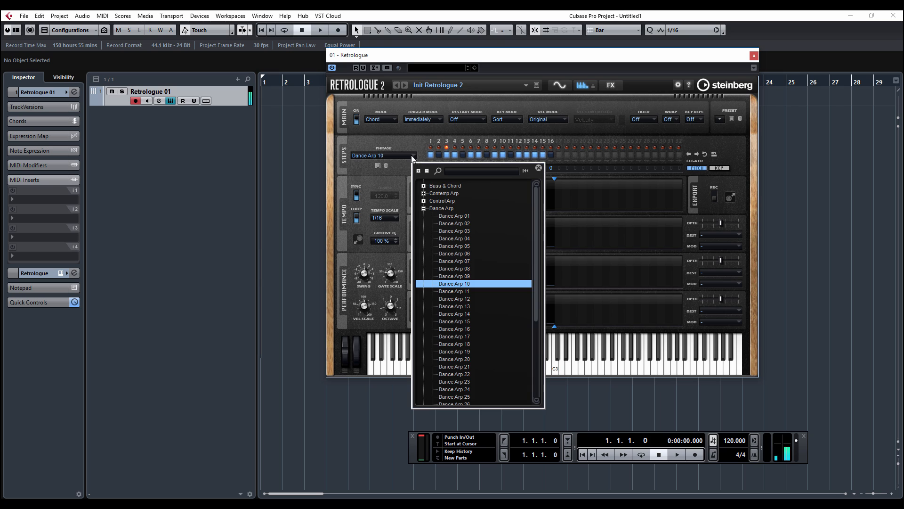
pyautogui.click(452, 323)
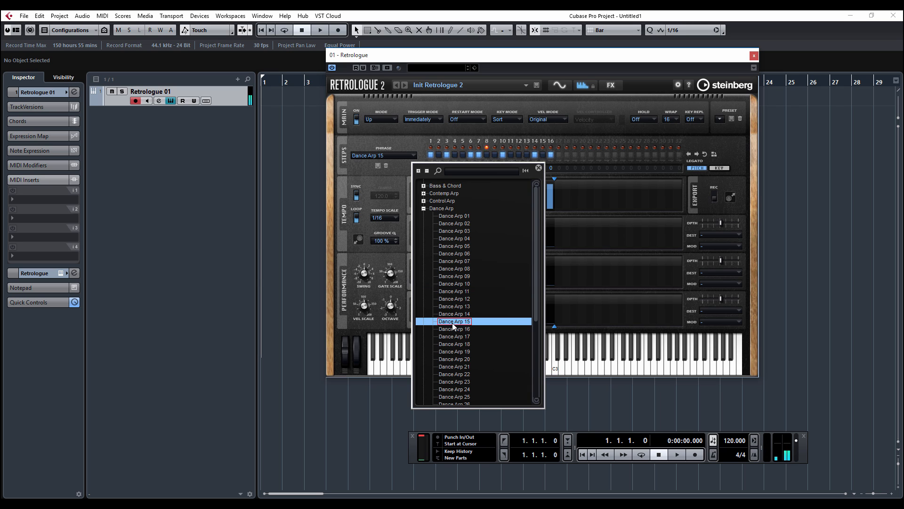
pyautogui.click(394, 155)
# Step: Load the phrase Step Sequence 01 from the Step Sequence category into the arpeggiator
pyautogui.click(403, 154)
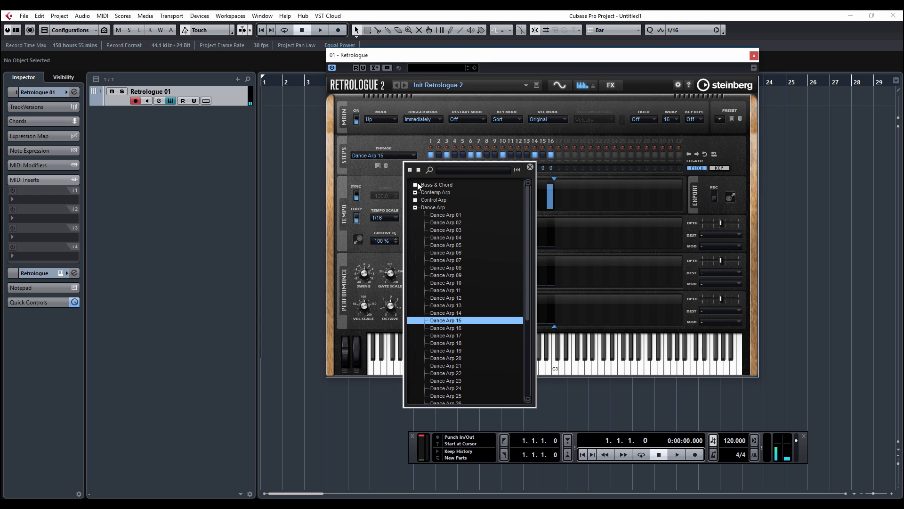
pyautogui.click(415, 208)
pyautogui.click(416, 208)
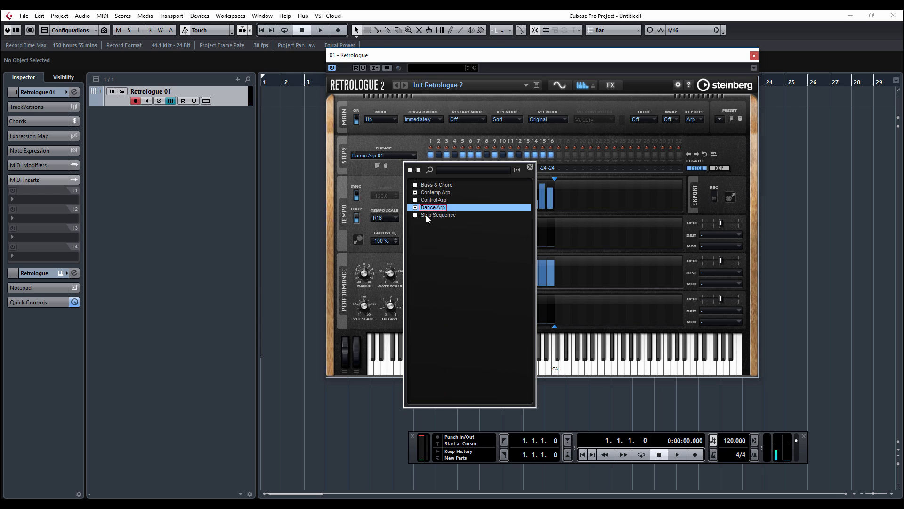
pyautogui.click(415, 215)
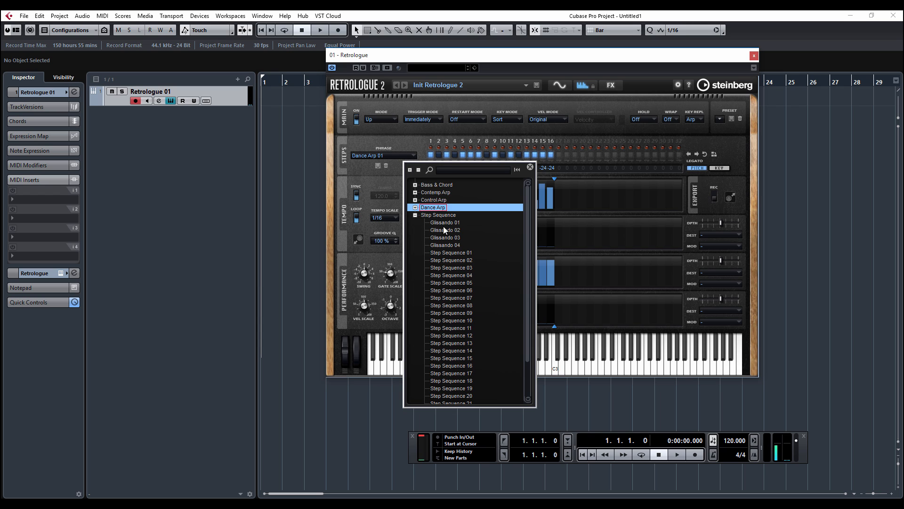
pyautogui.doubleClick(453, 253)
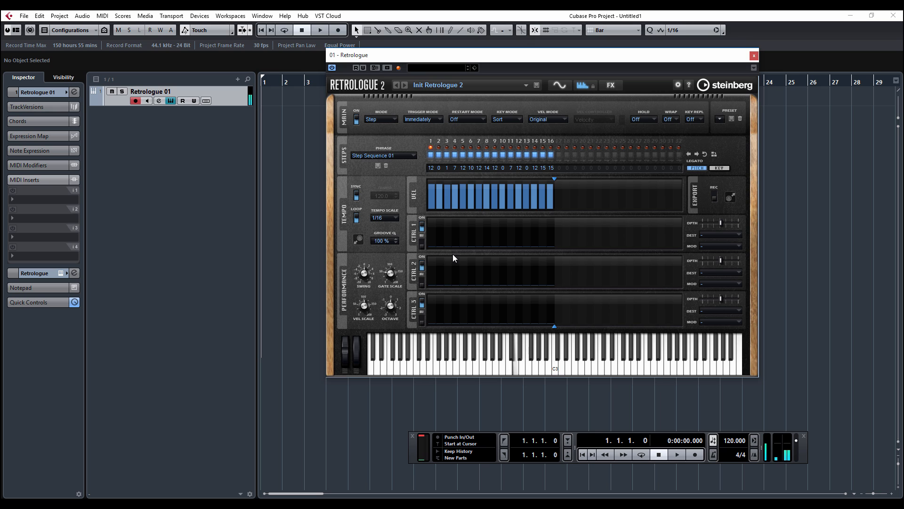
# Step: Redraw the velocity bars into an uneven pattern across steps 1 to 13, leaving steps 6, 8, 12 and 14 to 16 silent
pyautogui.moveTo(441, 204)
pyautogui.mouseDown()
pyautogui.moveTo(558, 201)
pyautogui.moveTo(439, 199)
pyautogui.mouseUp()
pyautogui.click(447, 200)
pyautogui.click(455, 198)
pyautogui.click(480, 198)
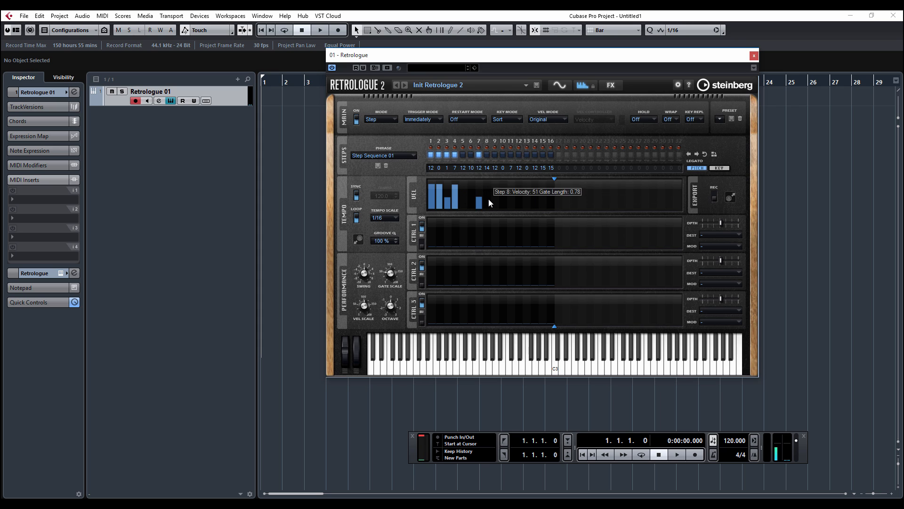
pyautogui.click(463, 196)
pyautogui.click(494, 187)
pyautogui.click(503, 196)
pyautogui.click(510, 203)
pyautogui.click(526, 193)
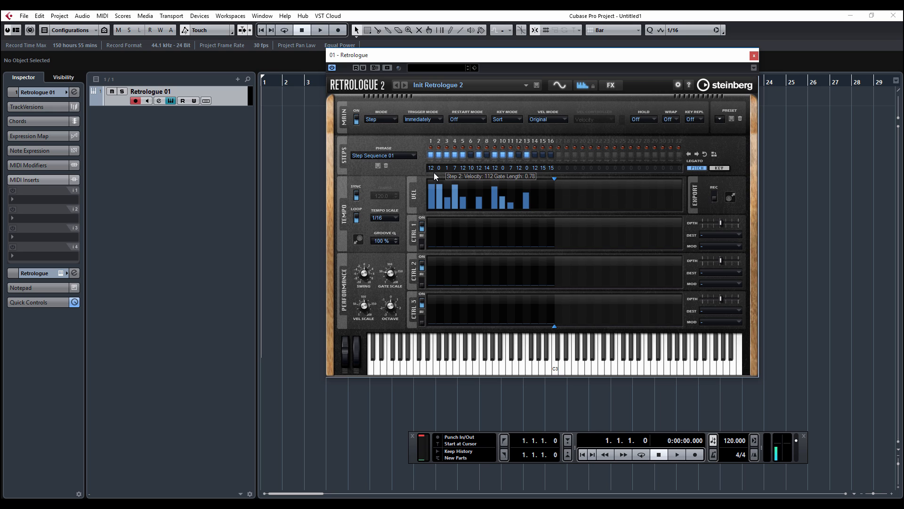
# Step: Set the pitch offset of step 1 to 9 and step 7 to 16, and reactivate steps 6, 8, 12 and 14 to 16
pyautogui.moveTo(433, 165); pyautogui.dragTo(434, 189)
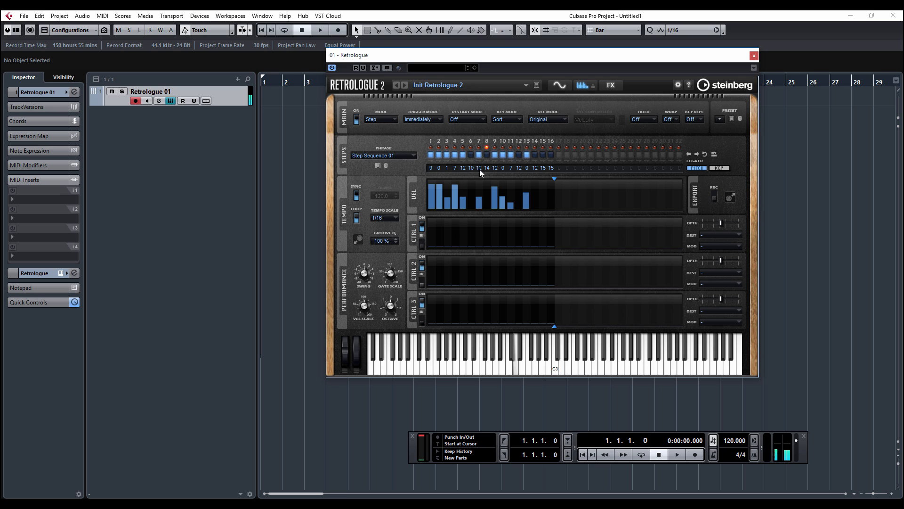
pyautogui.moveTo(479, 168); pyautogui.dragTo(481, 162)
pyautogui.click(471, 193)
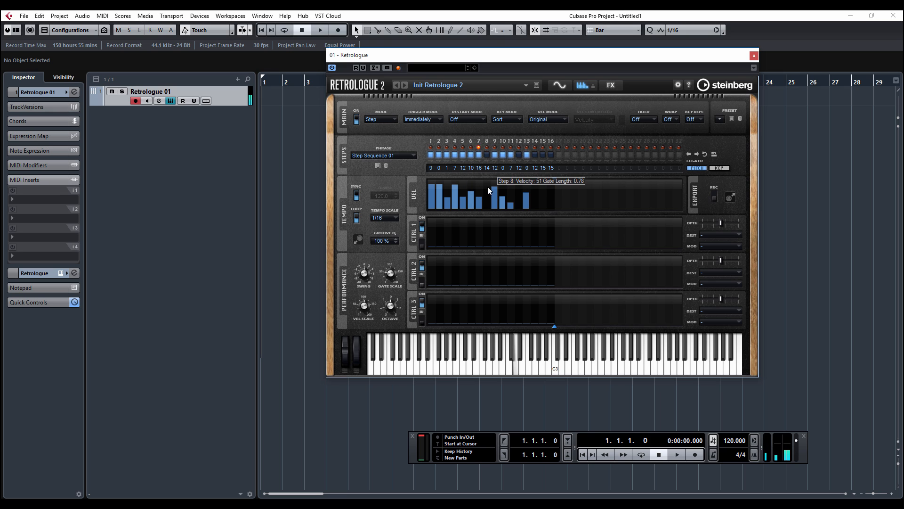
pyautogui.click(487, 193)
pyautogui.click(518, 193)
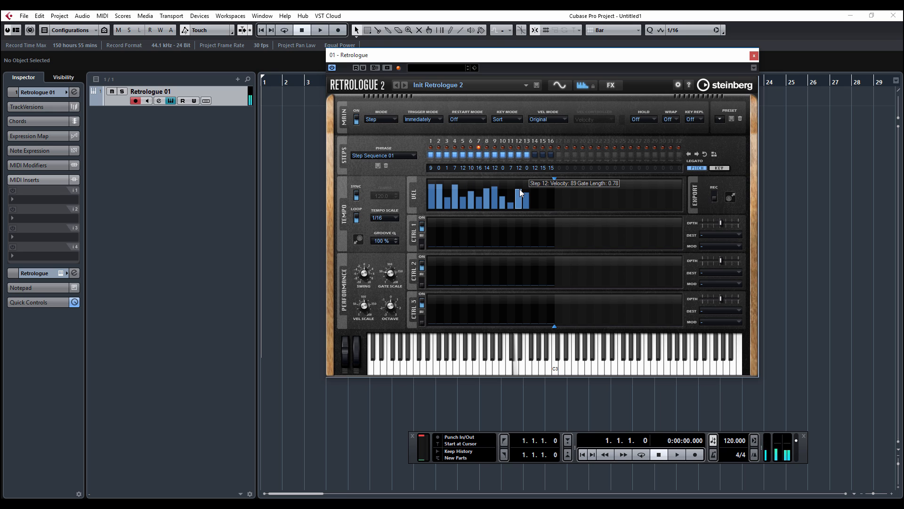
pyautogui.click(536, 155)
pyautogui.click(542, 155)
pyautogui.click(550, 155)
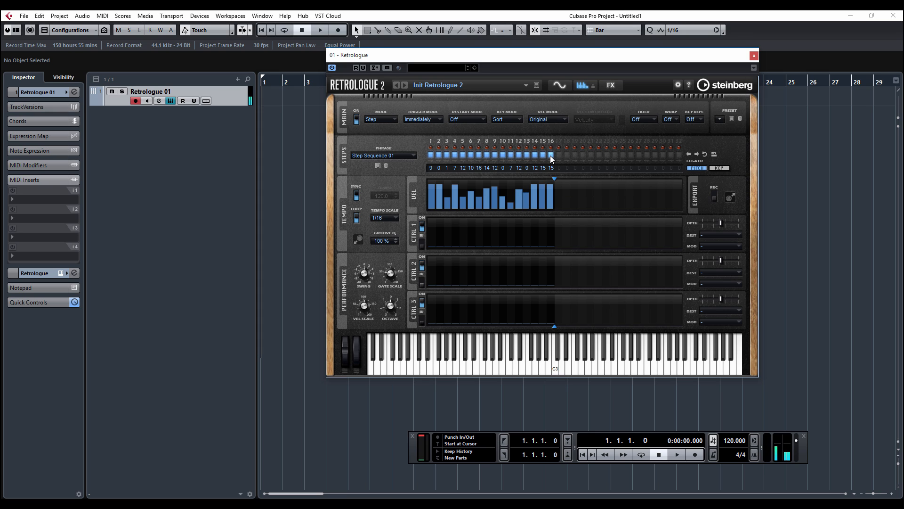
# Step: Shorten the sequence to four steps with pitch offsets 0, 3, 0 and 7, and raise their velocities to near maximum
pyautogui.moveTo(554, 180); pyautogui.dragTo(432, 178)
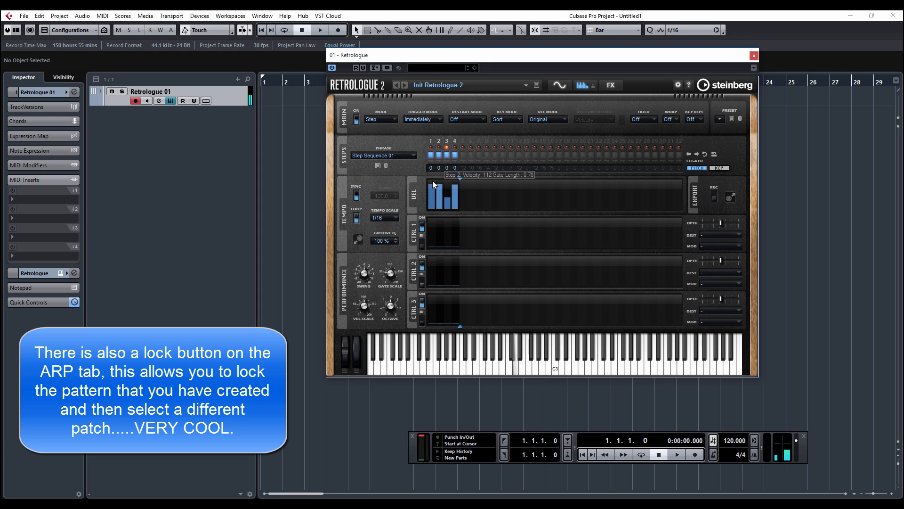
pyautogui.click(448, 182)
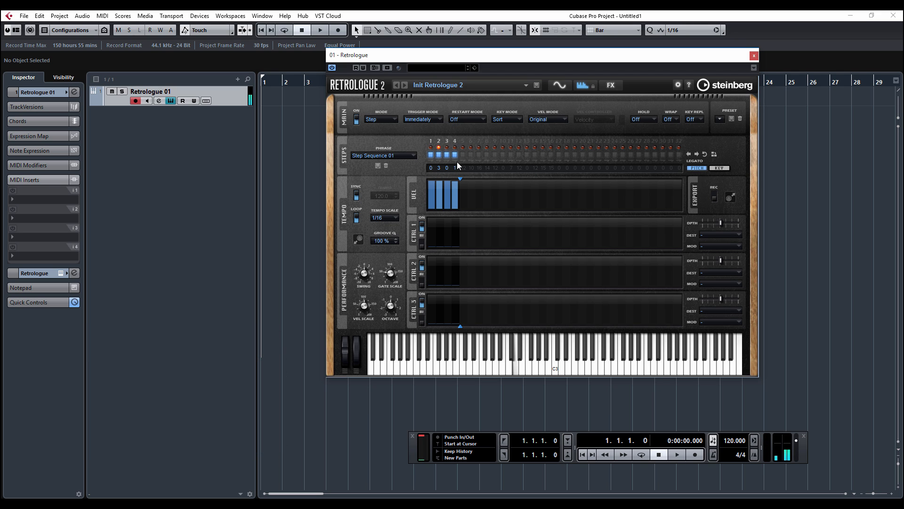
pyautogui.moveTo(457, 162); pyautogui.dragTo(456, 157)
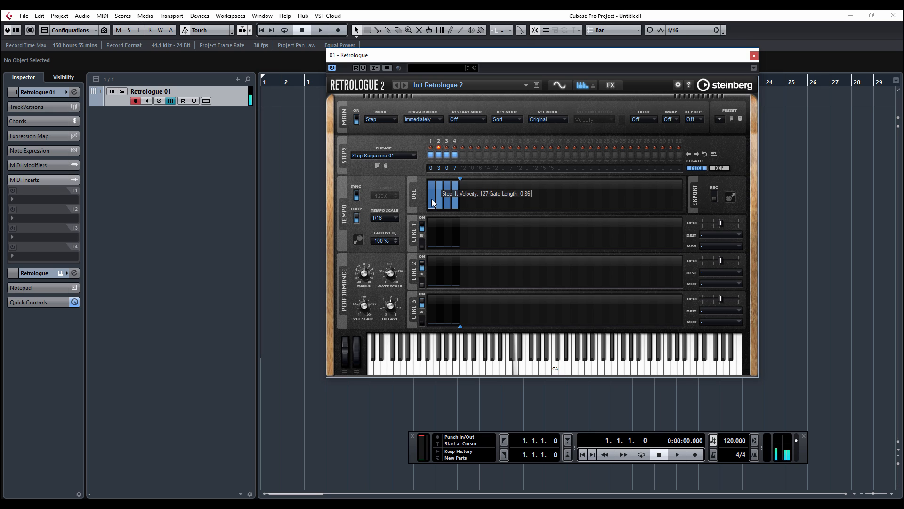
# Step: Try short gate lengths and a gate length of 3.00 on step 2, and restore four separate steps with varied velocities
pyautogui.moveTo(433, 203); pyautogui.dragTo(431, 204)
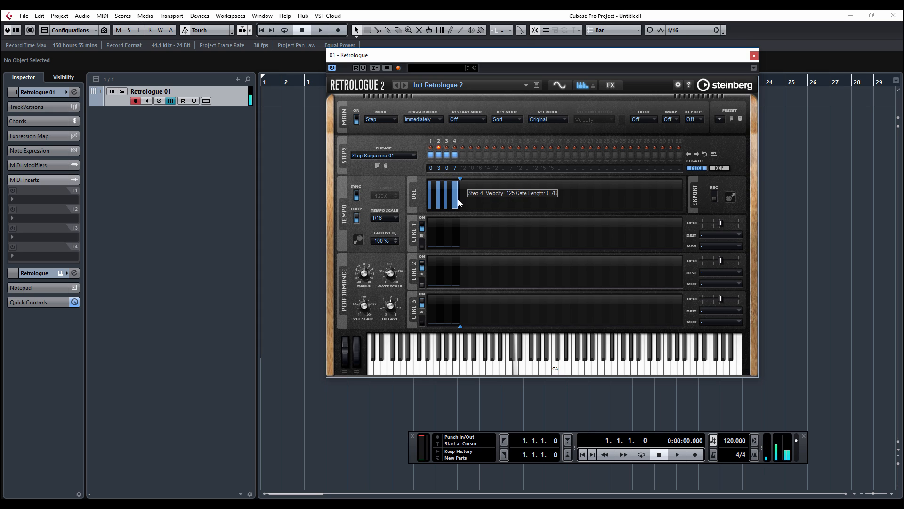
pyautogui.moveTo(458, 202)
pyautogui.mouseDown()
pyautogui.moveTo(442, 200)
pyautogui.moveTo(458, 199)
pyautogui.moveTo(454, 186)
pyautogui.moveTo(444, 189)
pyautogui.moveTo(461, 188)
pyautogui.mouseUp()
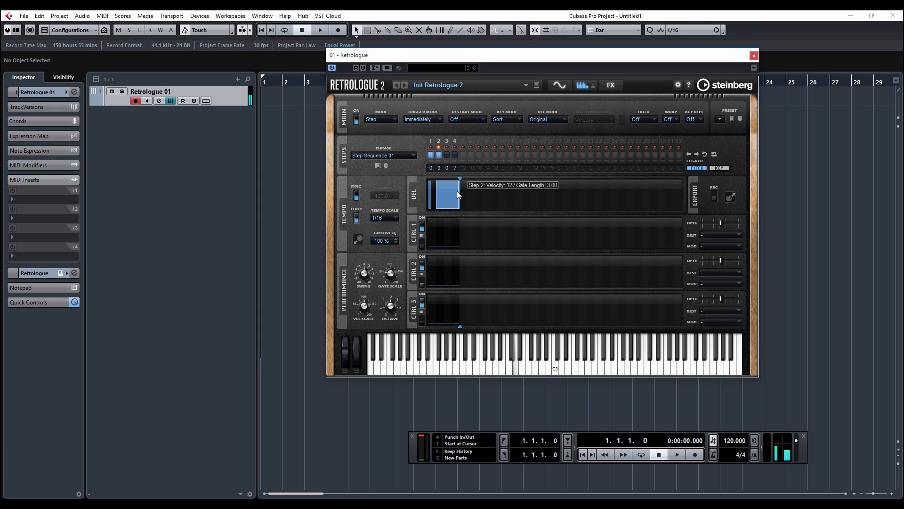
pyautogui.moveTo(457, 191)
pyautogui.mouseDown()
pyautogui.moveTo(440, 184)
pyautogui.moveTo(449, 207)
pyautogui.moveTo(456, 196)
pyautogui.moveTo(442, 199)
pyautogui.moveTo(451, 183)
pyautogui.moveTo(452, 208)
pyautogui.moveTo(457, 185)
pyautogui.moveTo(433, 187)
pyautogui.mouseUp()
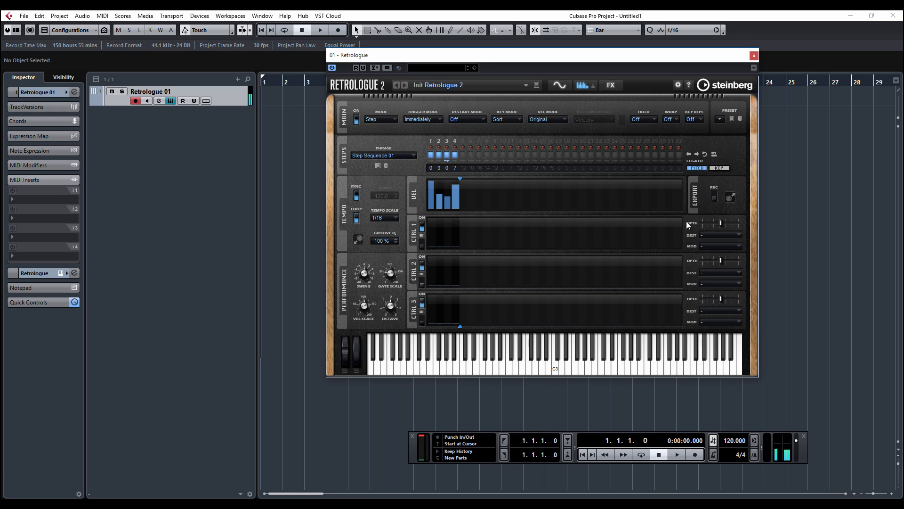
# Step: Draw varied controller 1 values for the four steps and set that lane's modulation destination to Cutoff
pyautogui.click(451, 231)
pyautogui.click(433, 237)
pyautogui.click(440, 219)
pyautogui.click(457, 227)
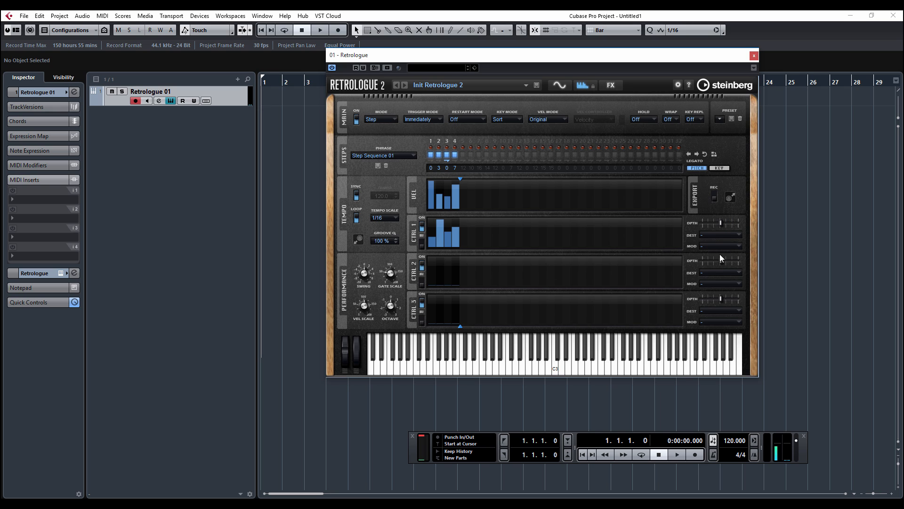
pyautogui.click(719, 236)
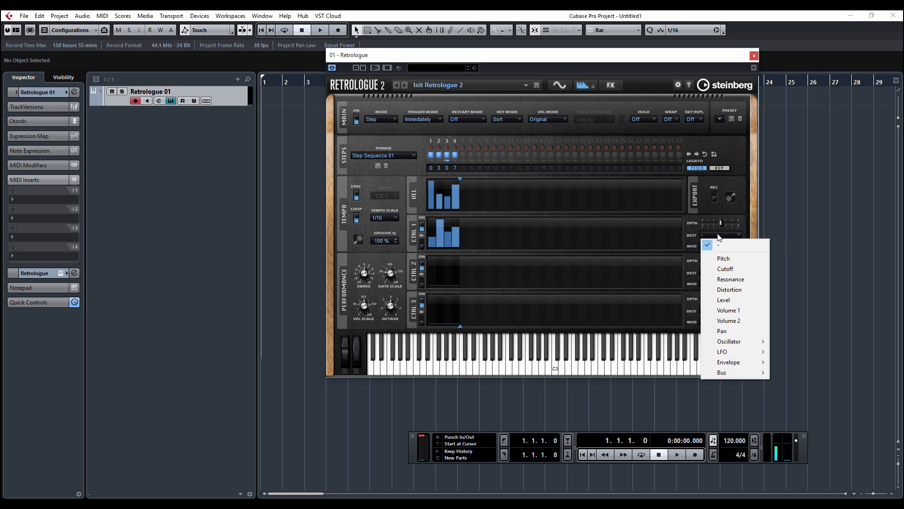
pyautogui.click(745, 268)
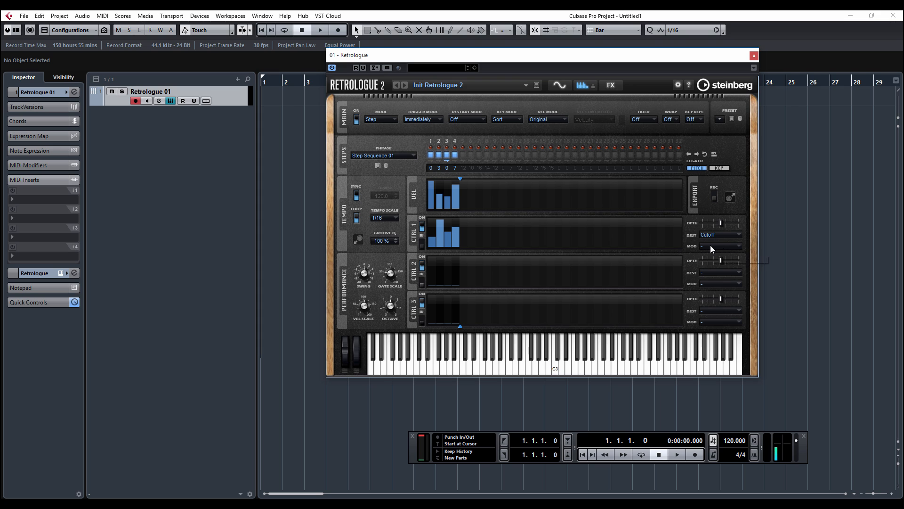
# Step: Raise controller lane 1's modulation depth to about 79 and lower the filter cutoff to 172 Hz
pyautogui.moveTo(721, 222); pyautogui.dragTo(735, 224)
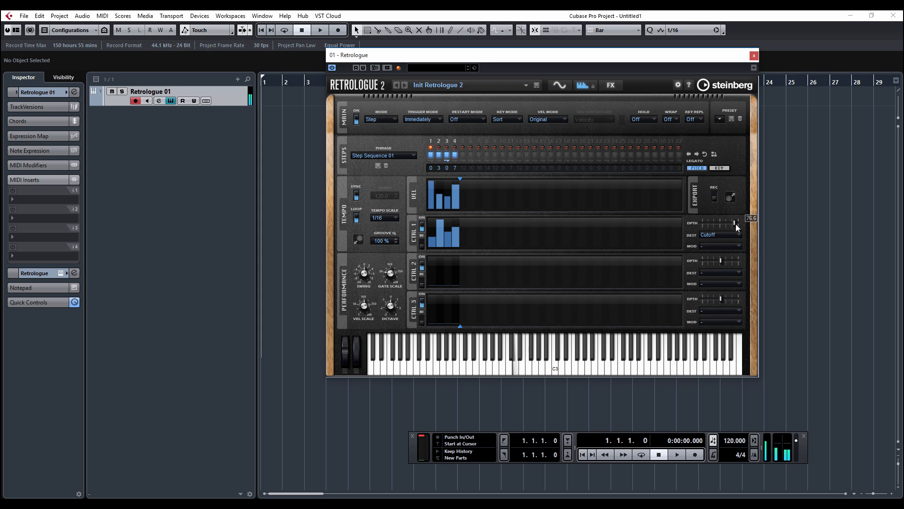
pyautogui.click(559, 86)
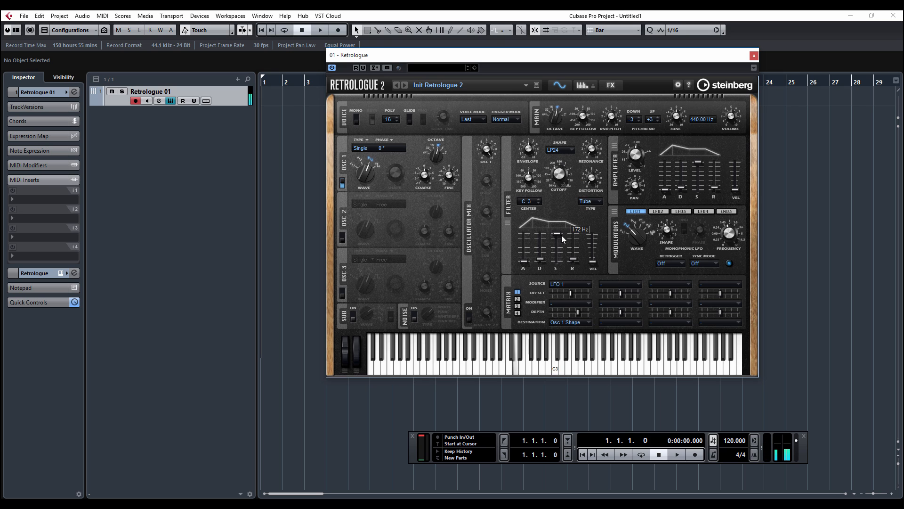
pyautogui.click(585, 89)
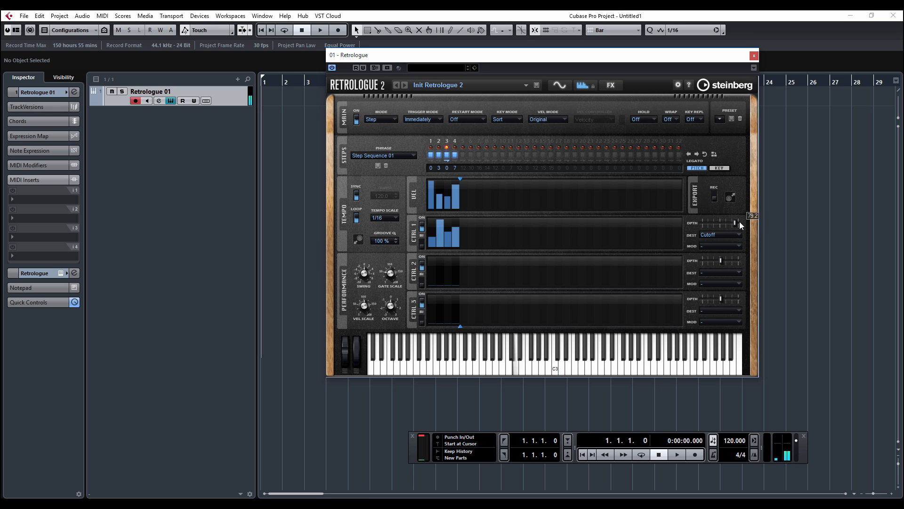
# Step: Redraw controller lane 1 as a rising ramp over four steps, raise its depth to above half, and adjust the filter cutoff
pyautogui.moveTo(443, 239)
pyautogui.mouseDown()
pyautogui.moveTo(463, 247)
pyautogui.moveTo(430, 244)
pyautogui.mouseUp()
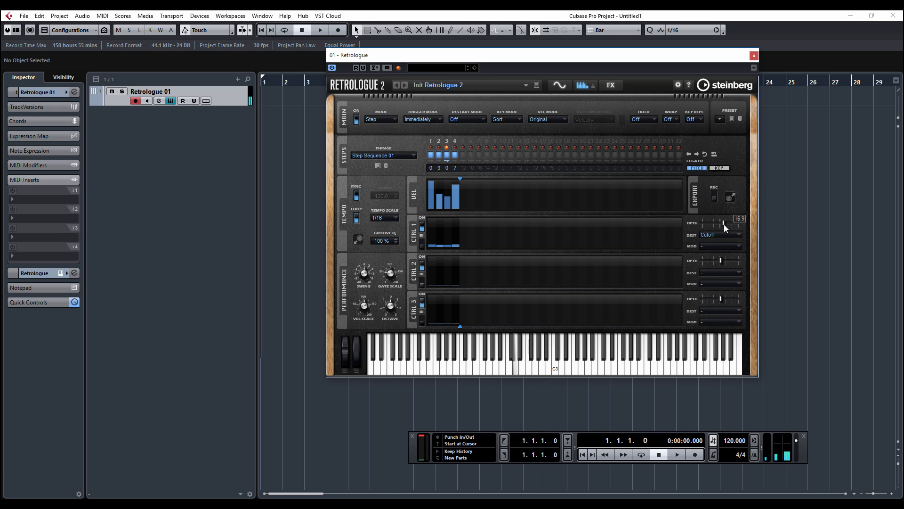
pyautogui.moveTo(432, 238)
pyautogui.mouseDown()
pyautogui.moveTo(470, 210)
pyautogui.moveTo(457, 217)
pyautogui.mouseUp()
pyautogui.moveTo(727, 222); pyautogui.dragTo(734, 221)
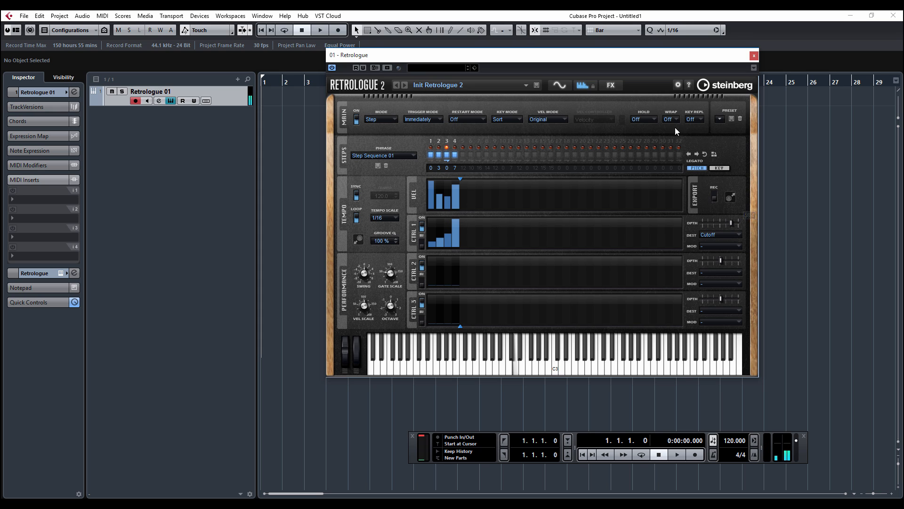
pyautogui.click(559, 85)
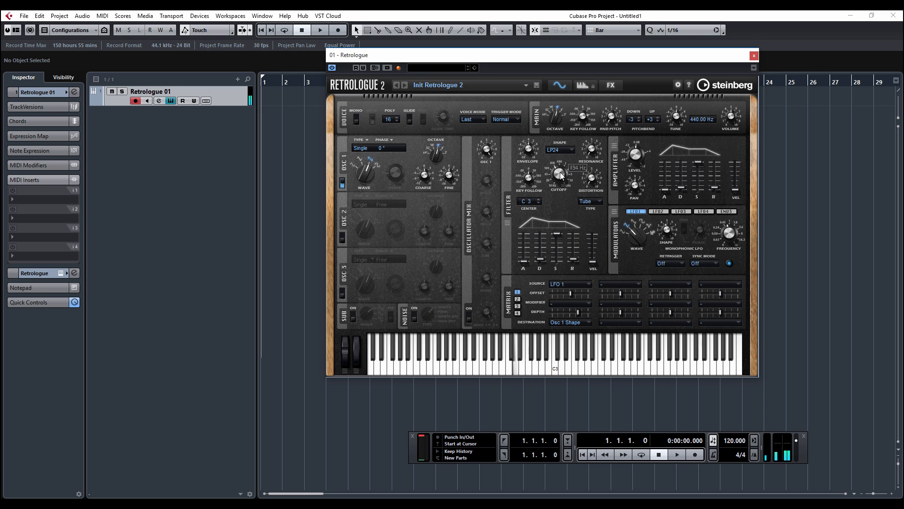
pyautogui.click(588, 88)
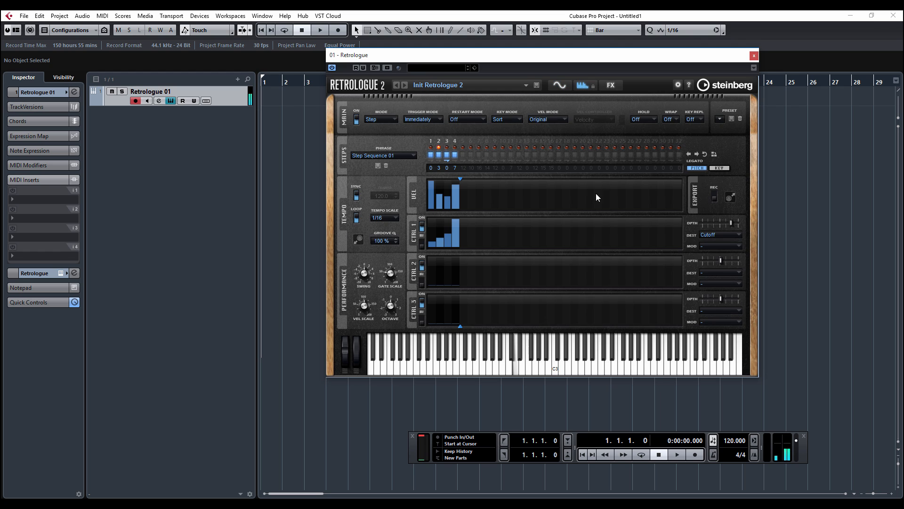
# Step: Assign controller lane 2 to Resonance with a depth of about 63.6 and draw varied step values peaking on step 3
pyautogui.click(715, 271)
pyautogui.click(741, 320)
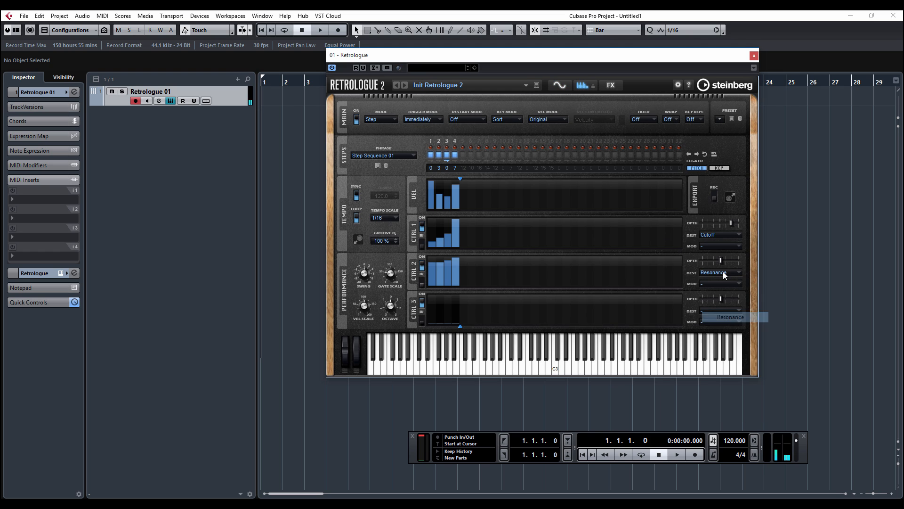
pyautogui.moveTo(720, 260); pyautogui.dragTo(732, 263)
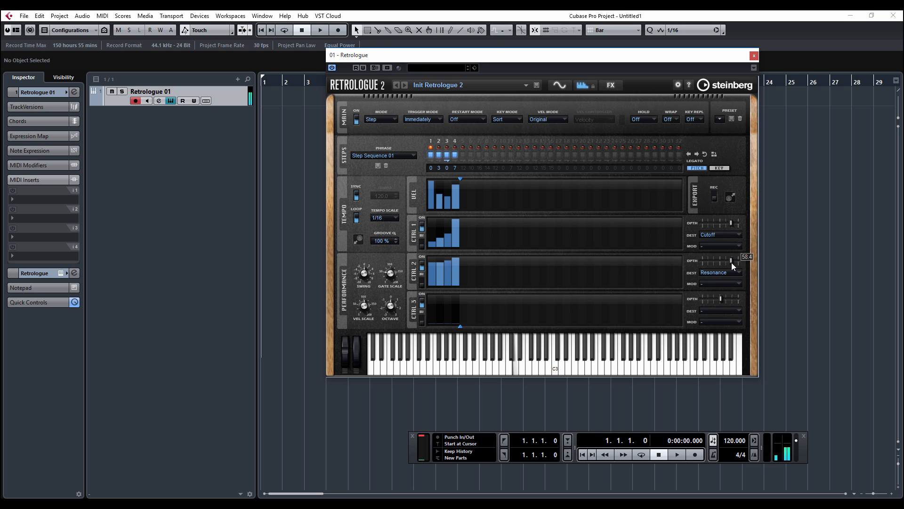
pyautogui.moveTo(438, 259)
pyautogui.mouseDown()
pyautogui.moveTo(446, 278)
pyautogui.moveTo(452, 264)
pyautogui.moveTo(433, 286)
pyautogui.moveTo(454, 275)
pyautogui.mouseUp()
pyautogui.moveTo(731, 261); pyautogui.dragTo(732, 259)
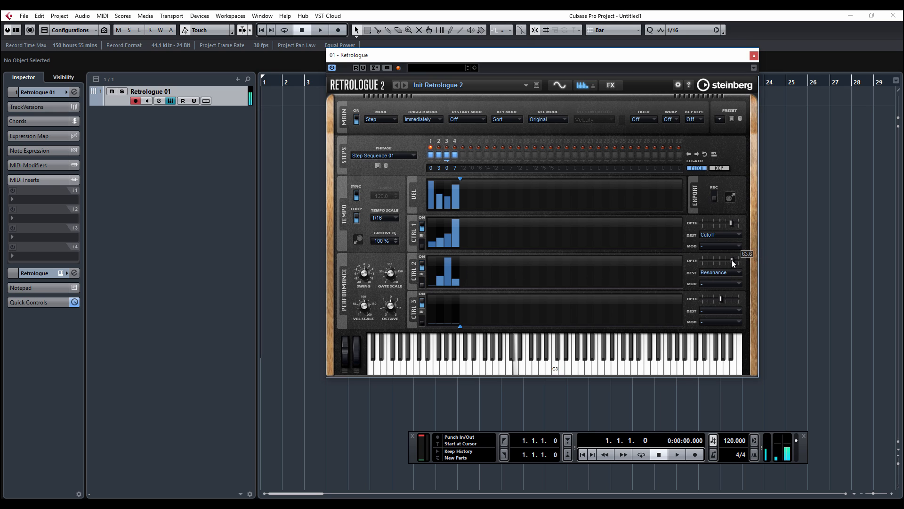
# Step: Assign controller lane 3 to Distortion, raise its depth, and draw low values on steps 1 and 3 with higher ones on 2 and 4
pyautogui.moveTo(429, 302); pyautogui.dragTo(464, 301)
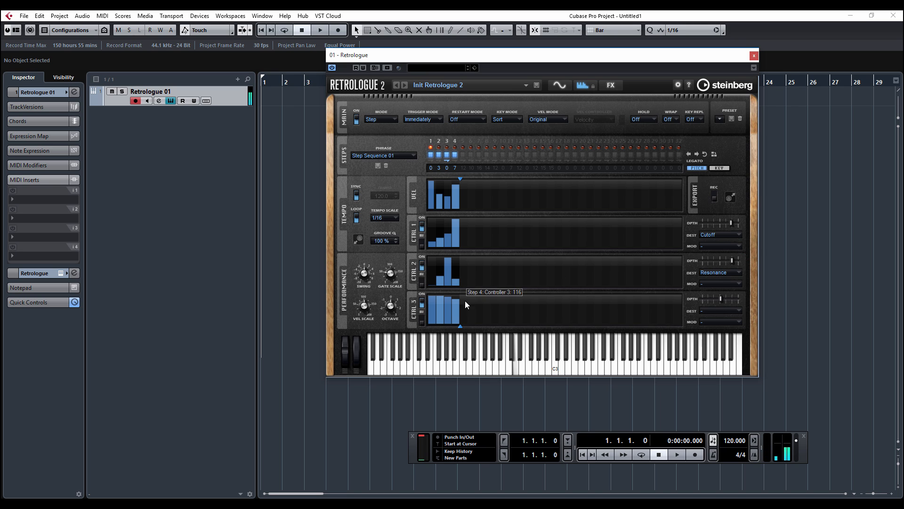
pyautogui.click(709, 312)
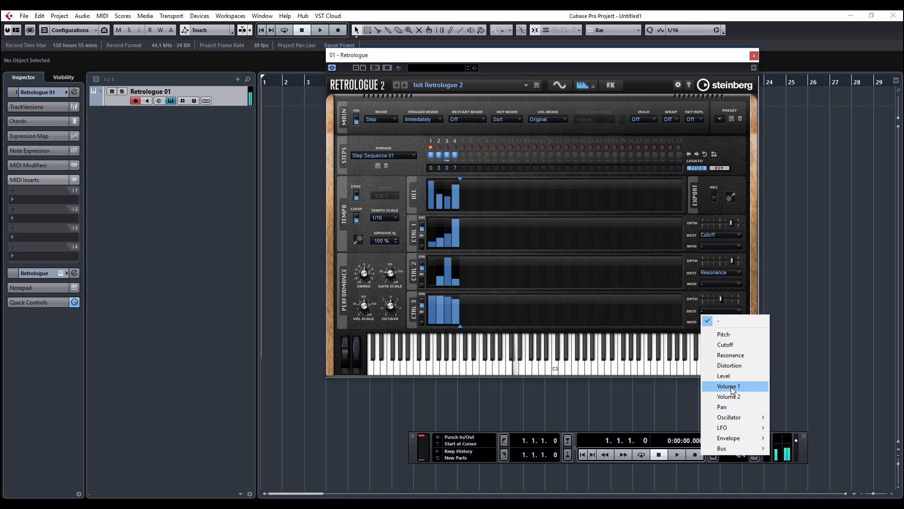
pyautogui.click(715, 366)
pyautogui.moveTo(721, 299); pyautogui.dragTo(726, 300)
pyautogui.moveTo(432, 322)
pyautogui.mouseDown()
pyautogui.moveTo(443, 305)
pyautogui.moveTo(453, 306)
pyautogui.moveTo(445, 317)
pyautogui.moveTo(455, 301)
pyautogui.moveTo(458, 310)
pyautogui.mouseUp()
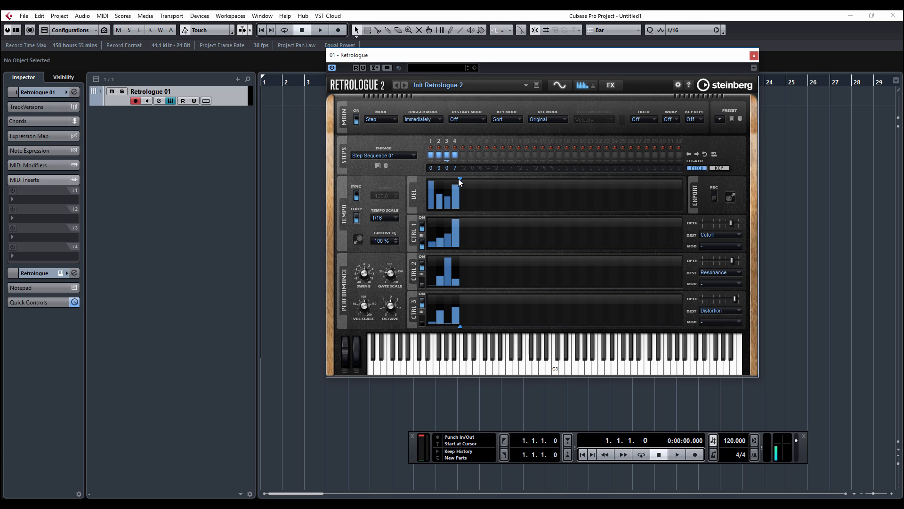
# Step: Extend the sequence to 16 steps and draw varied values for the added steps in all three controller lanes
pyautogui.moveTo(468, 178)
pyautogui.mouseDown()
pyautogui.moveTo(606, 176)
pyautogui.moveTo(584, 193)
pyautogui.moveTo(403, 180)
pyautogui.moveTo(575, 192)
pyautogui.moveTo(524, 188)
pyautogui.moveTo(555, 185)
pyautogui.mouseUp()
pyautogui.moveTo(464, 234); pyautogui.dragTo(559, 219)
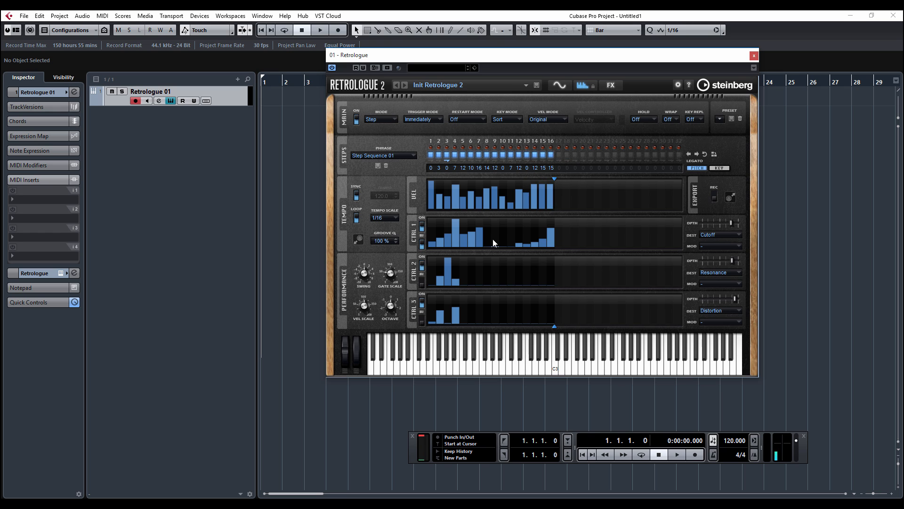
pyautogui.moveTo(471, 272); pyautogui.dragTo(556, 287)
pyautogui.moveTo(480, 320)
pyautogui.mouseDown()
pyautogui.moveTo(545, 299)
pyautogui.moveTo(592, 311)
pyautogui.mouseUp()
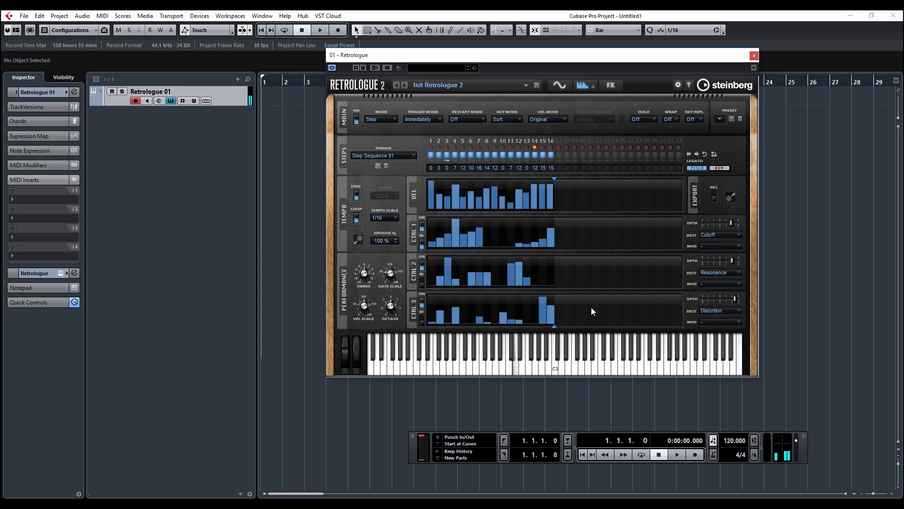
# Step: Redraw the three controller lanes with fuller values, raising controller 1 to 127 on step 16
pyautogui.moveTo(488, 234)
pyautogui.mouseDown()
pyautogui.moveTo(521, 222)
pyautogui.moveTo(499, 240)
pyautogui.moveTo(496, 232)
pyautogui.moveTo(527, 236)
pyautogui.moveTo(558, 215)
pyautogui.mouseUp()
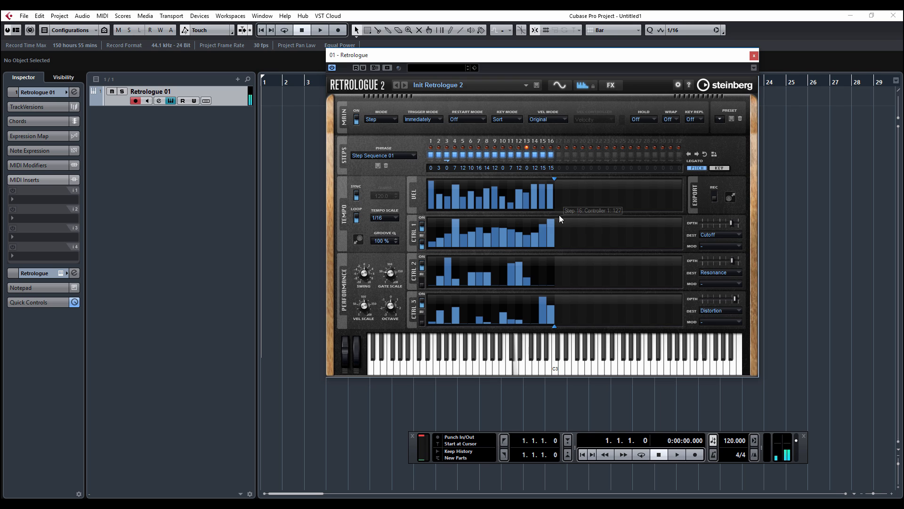
pyautogui.moveTo(439, 274)
pyautogui.mouseDown()
pyautogui.moveTo(531, 240)
pyautogui.moveTo(565, 263)
pyautogui.mouseUp()
pyautogui.moveTo(477, 319)
pyautogui.mouseDown()
pyautogui.moveTo(444, 303)
pyautogui.moveTo(508, 313)
pyautogui.moveTo(553, 306)
pyautogui.mouseUp()
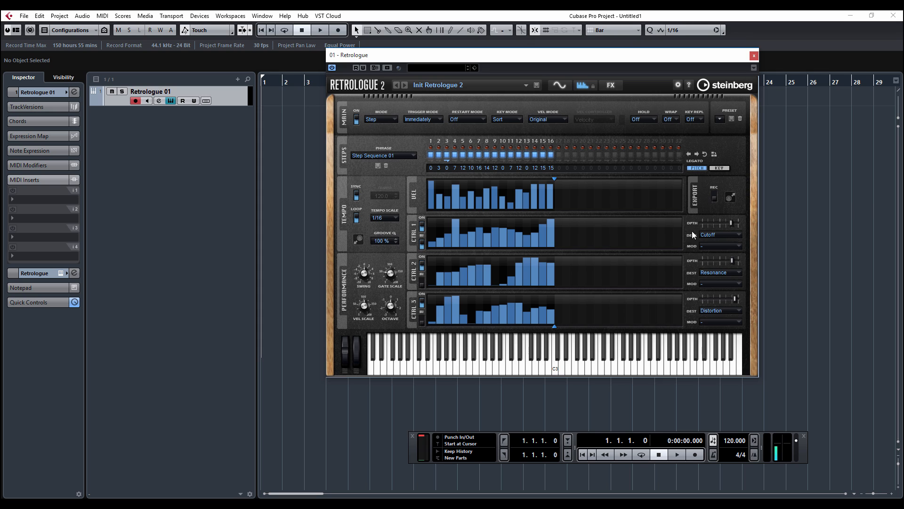
# Step: Raise controller lane 1's depth to near maximum and set Mod Wheel as the modulation modifier for all three lanes
pyautogui.moveTo(731, 223); pyautogui.dragTo(719, 221)
pyautogui.click(724, 246)
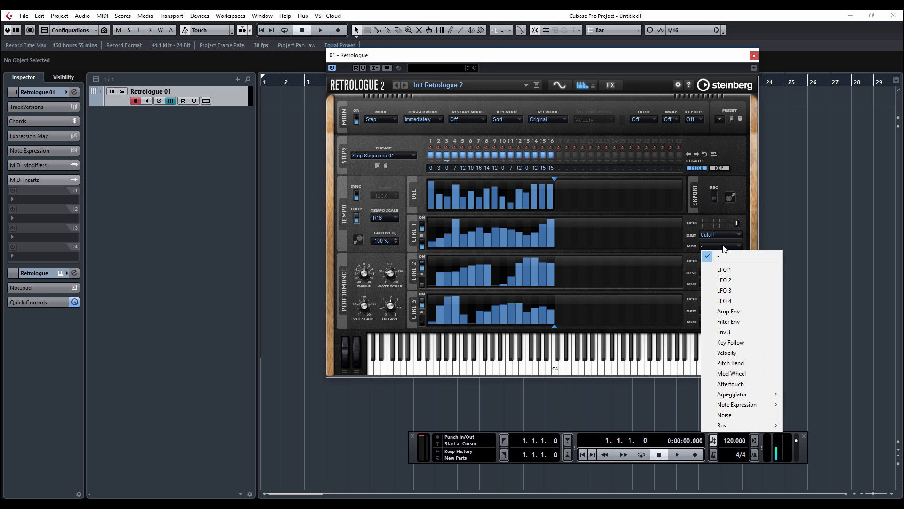
pyautogui.click(765, 372)
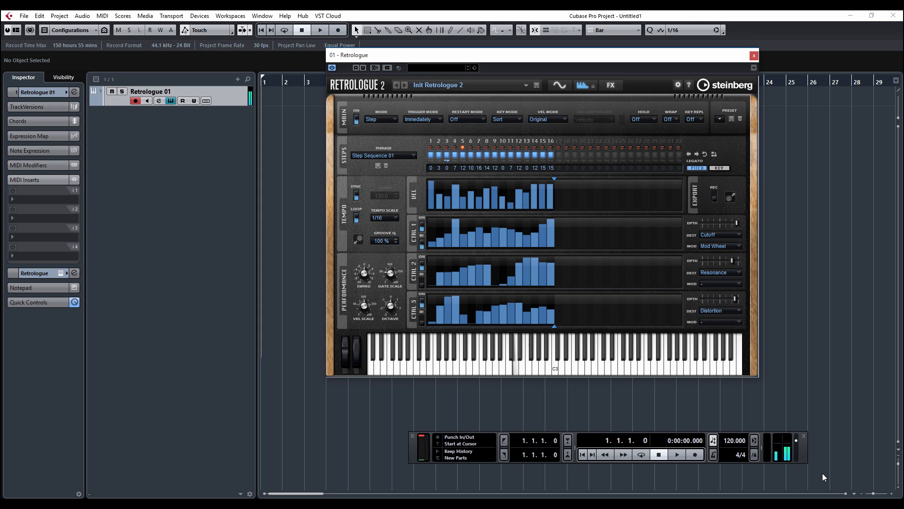
pyautogui.click(715, 284)
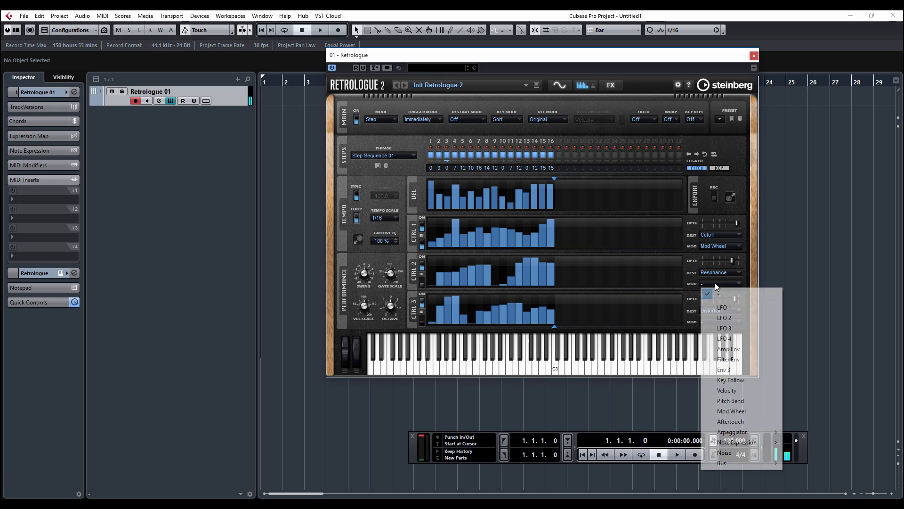
pyautogui.click(726, 411)
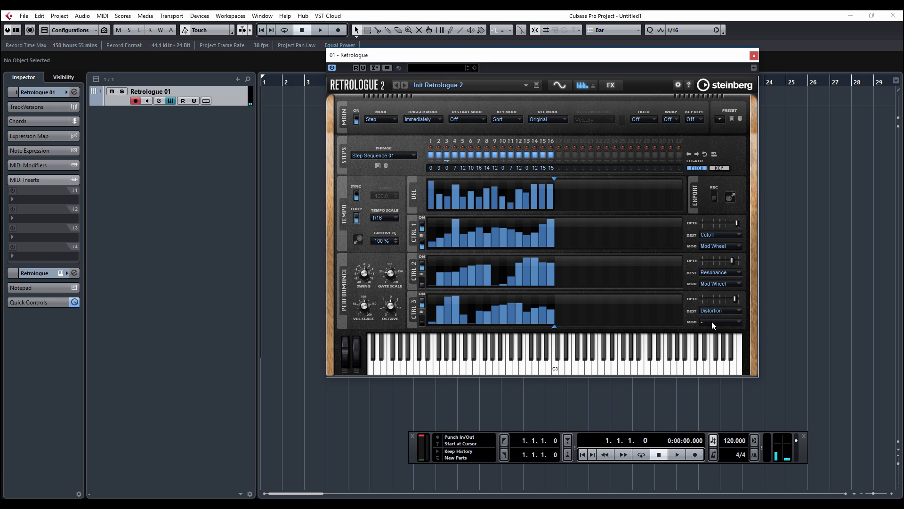
pyautogui.click(714, 322)
pyautogui.click(737, 266)
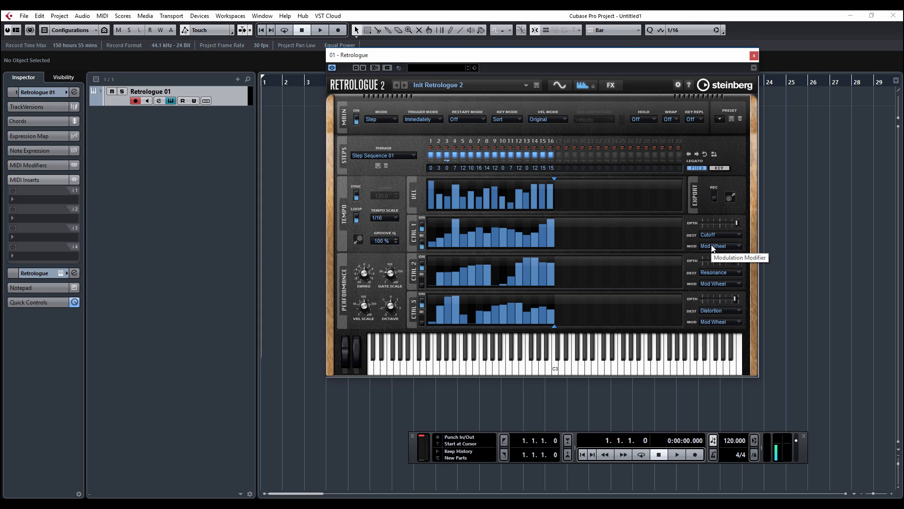
# Step: Try different gate scale, swing and octave range settings for the step sequence
pyautogui.click(651, 119)
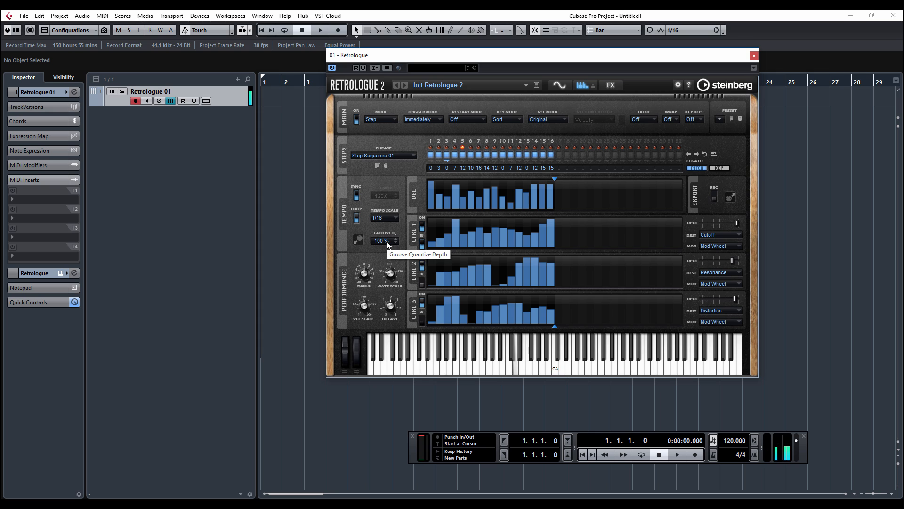
pyautogui.moveTo(387, 284); pyautogui.dragTo(403, 220)
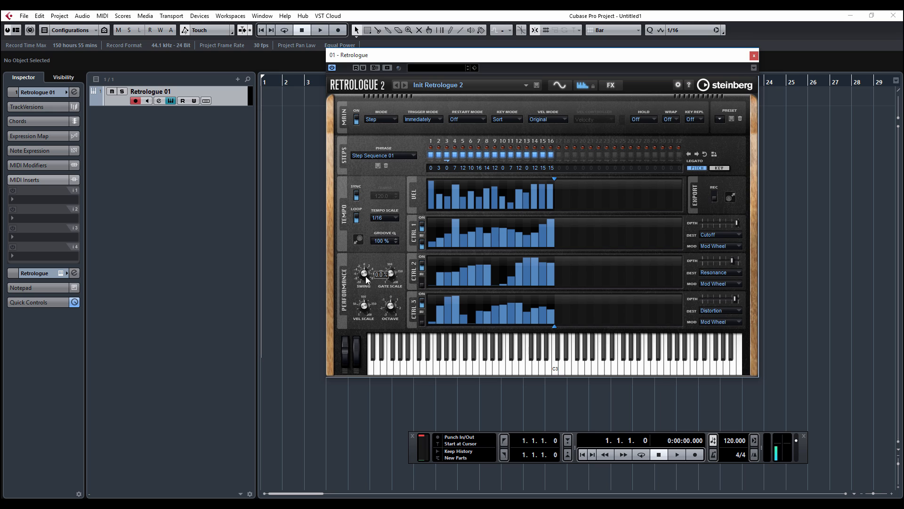
pyautogui.moveTo(367, 272); pyautogui.dragTo(369, 263)
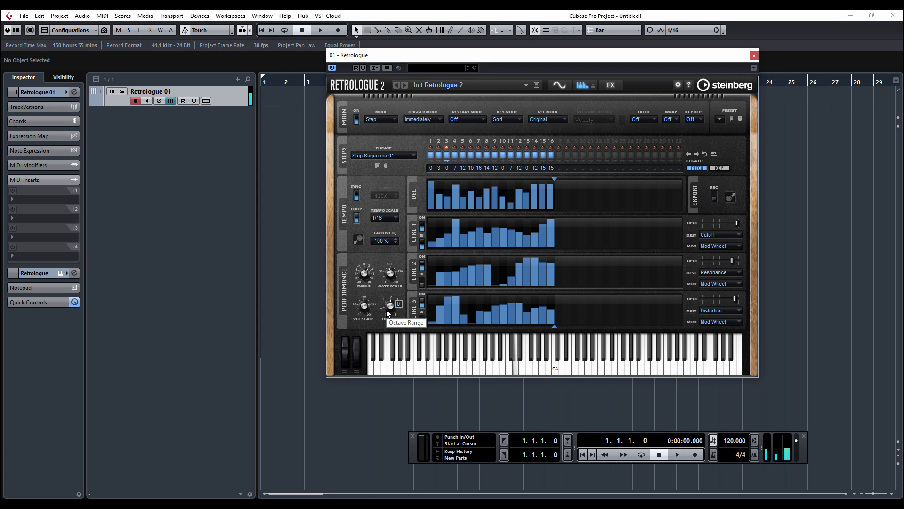
pyautogui.moveTo(389, 314); pyautogui.dragTo(390, 331)
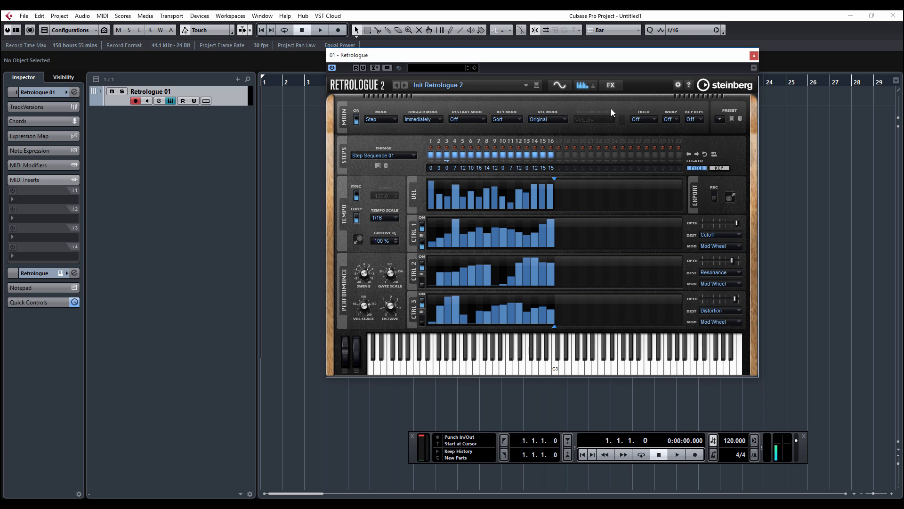
# Step: Review the effects page, try the Cross type on oscillator 1, and set its type to Sync
pyautogui.click(612, 86)
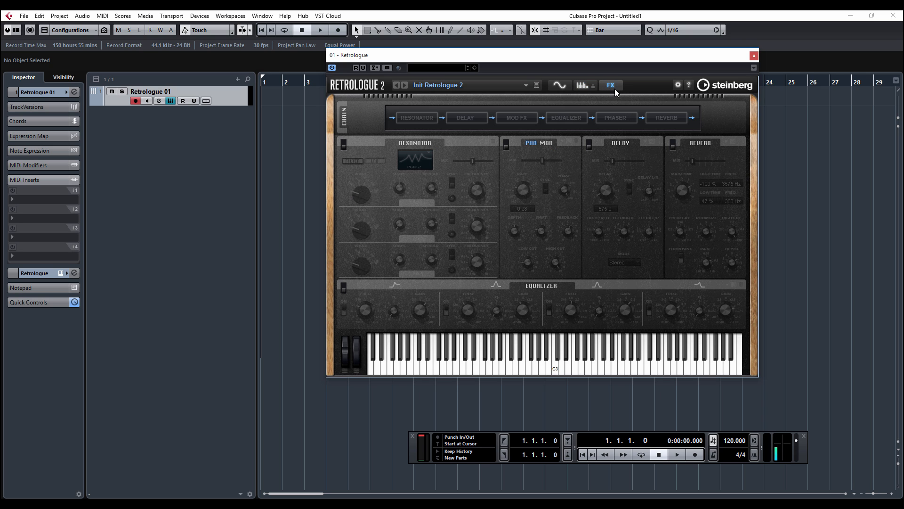
pyautogui.click(560, 85)
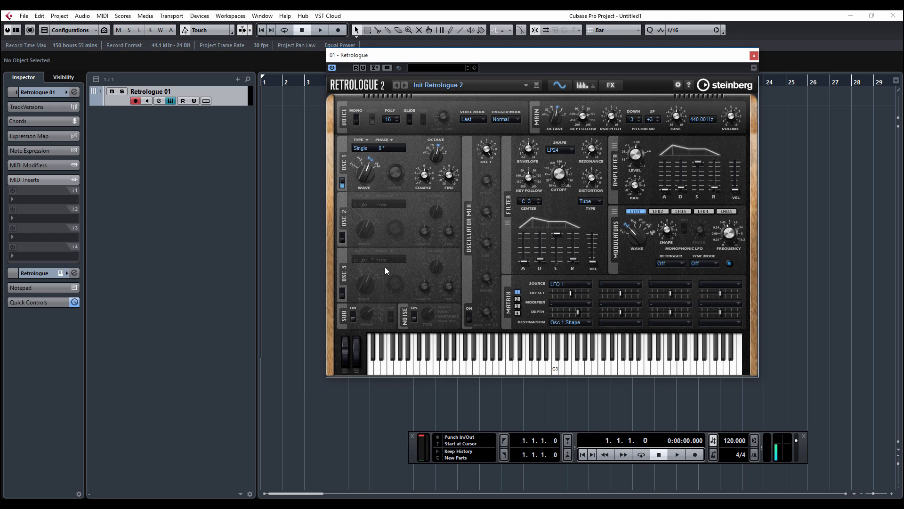
pyautogui.click(364, 148)
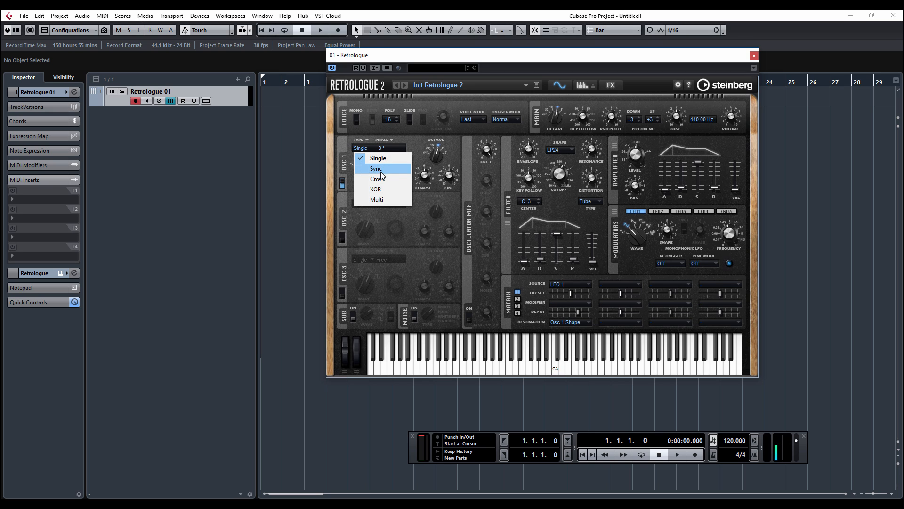
pyautogui.click(385, 176)
pyautogui.click(376, 149)
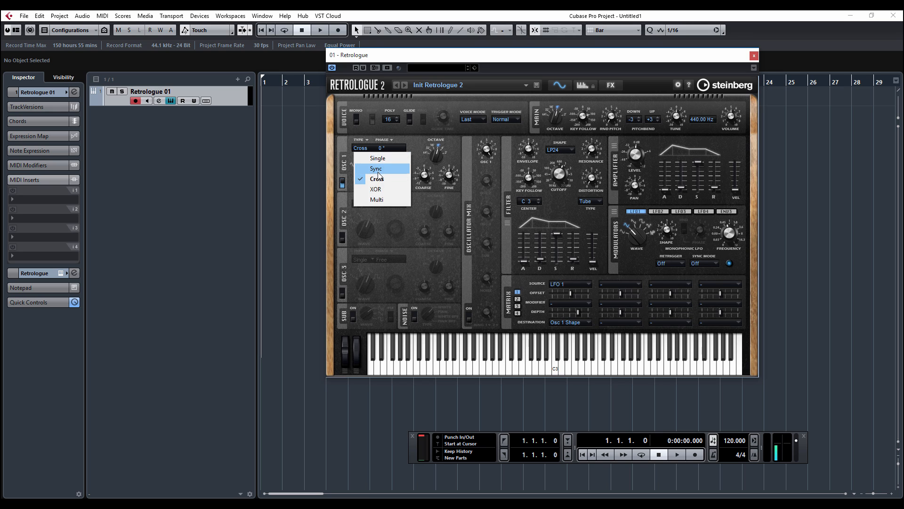
pyautogui.click(379, 175)
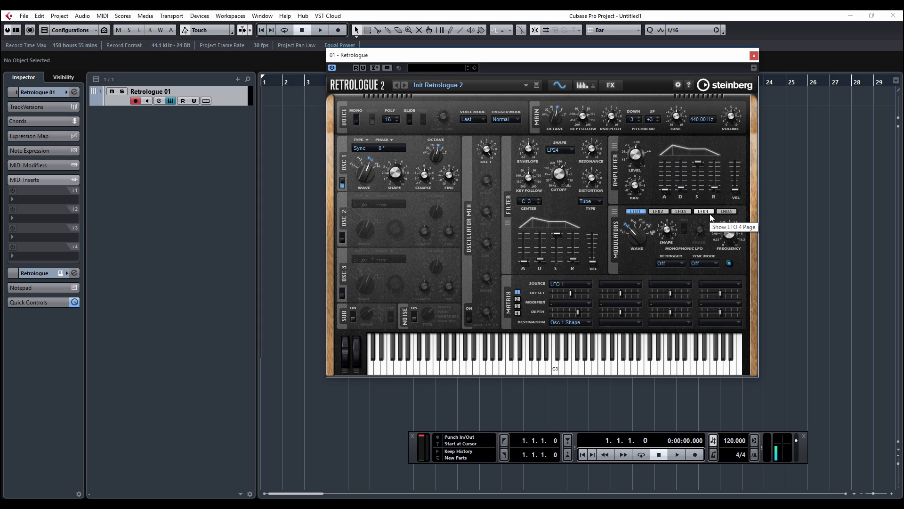
# Step: Look through modulation matrix pages 2 to 4 and the source choices for the first slot on page 4
pyautogui.click(518, 298)
pyautogui.click(518, 306)
pyautogui.click(518, 313)
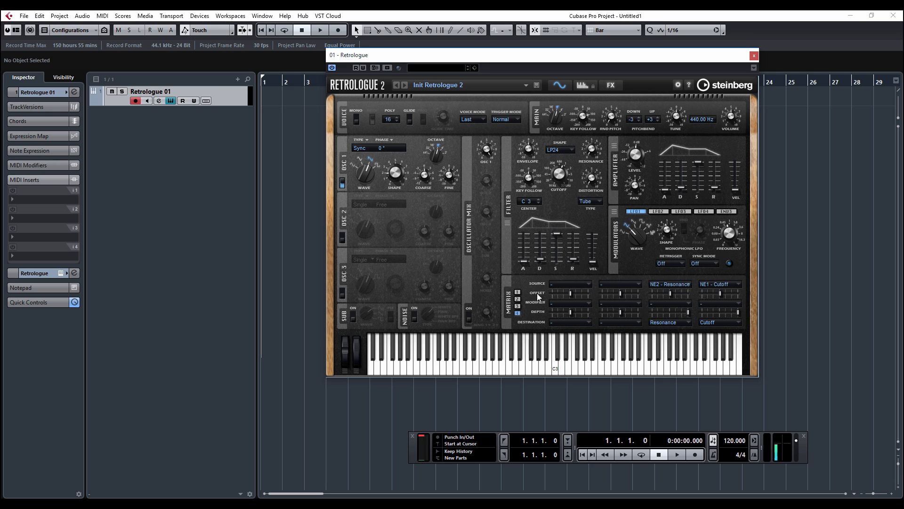
pyautogui.click(583, 284)
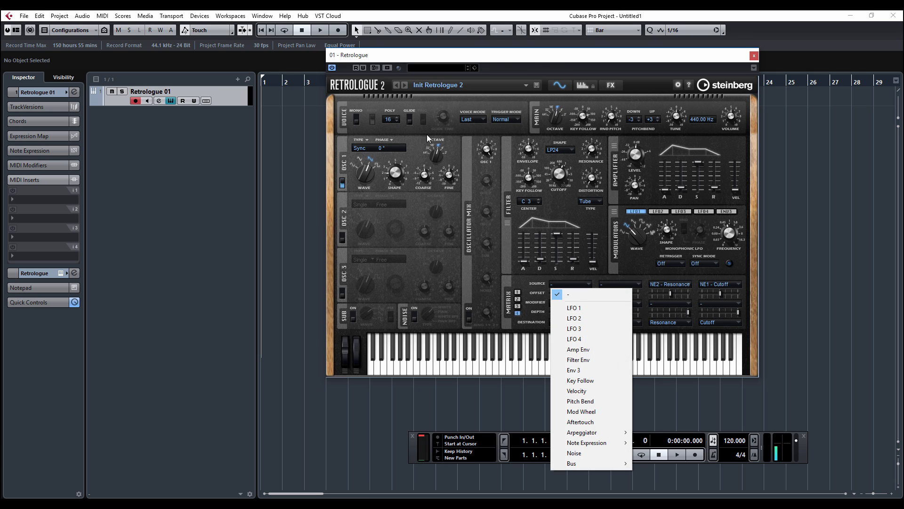
pyautogui.click(586, 85)
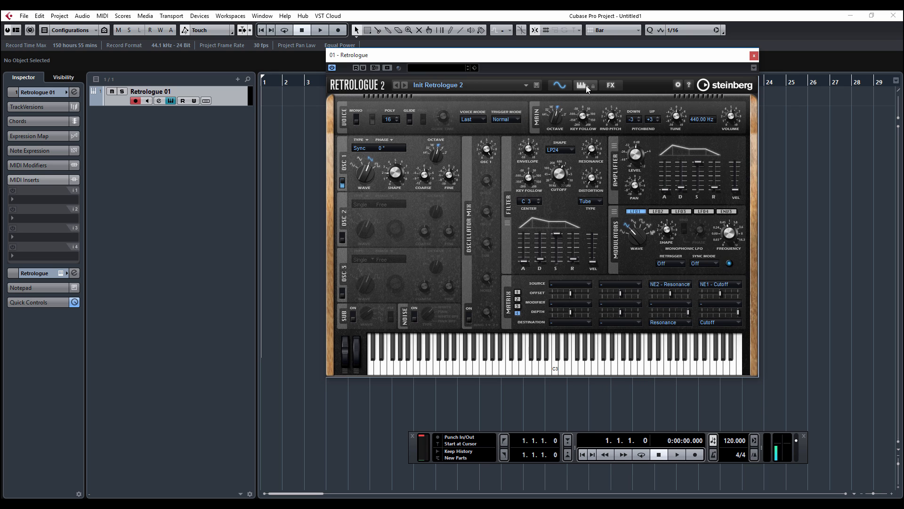
# Step: Switch on the Phaser and move it ahead of the Equalizer in the effects chain
pyautogui.click(586, 86)
pyautogui.click(611, 85)
pyautogui.moveTo(635, 123); pyautogui.dragTo(548, 122)
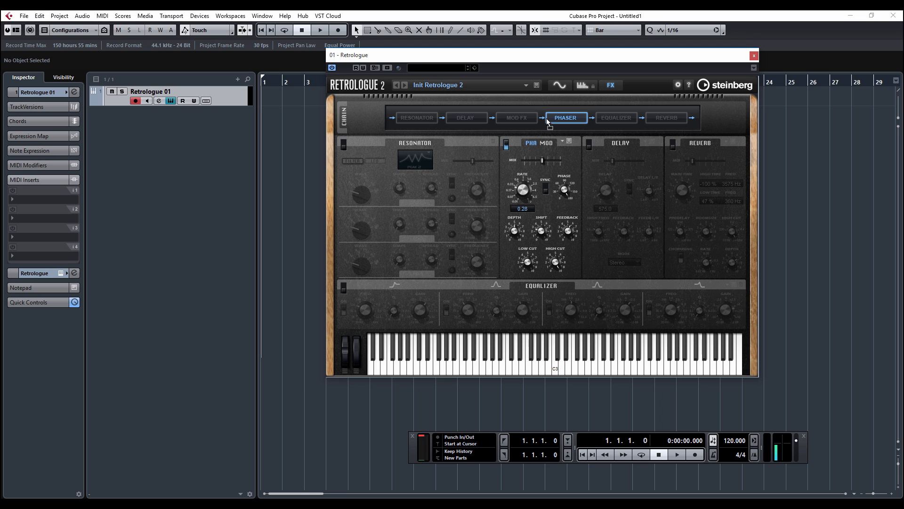